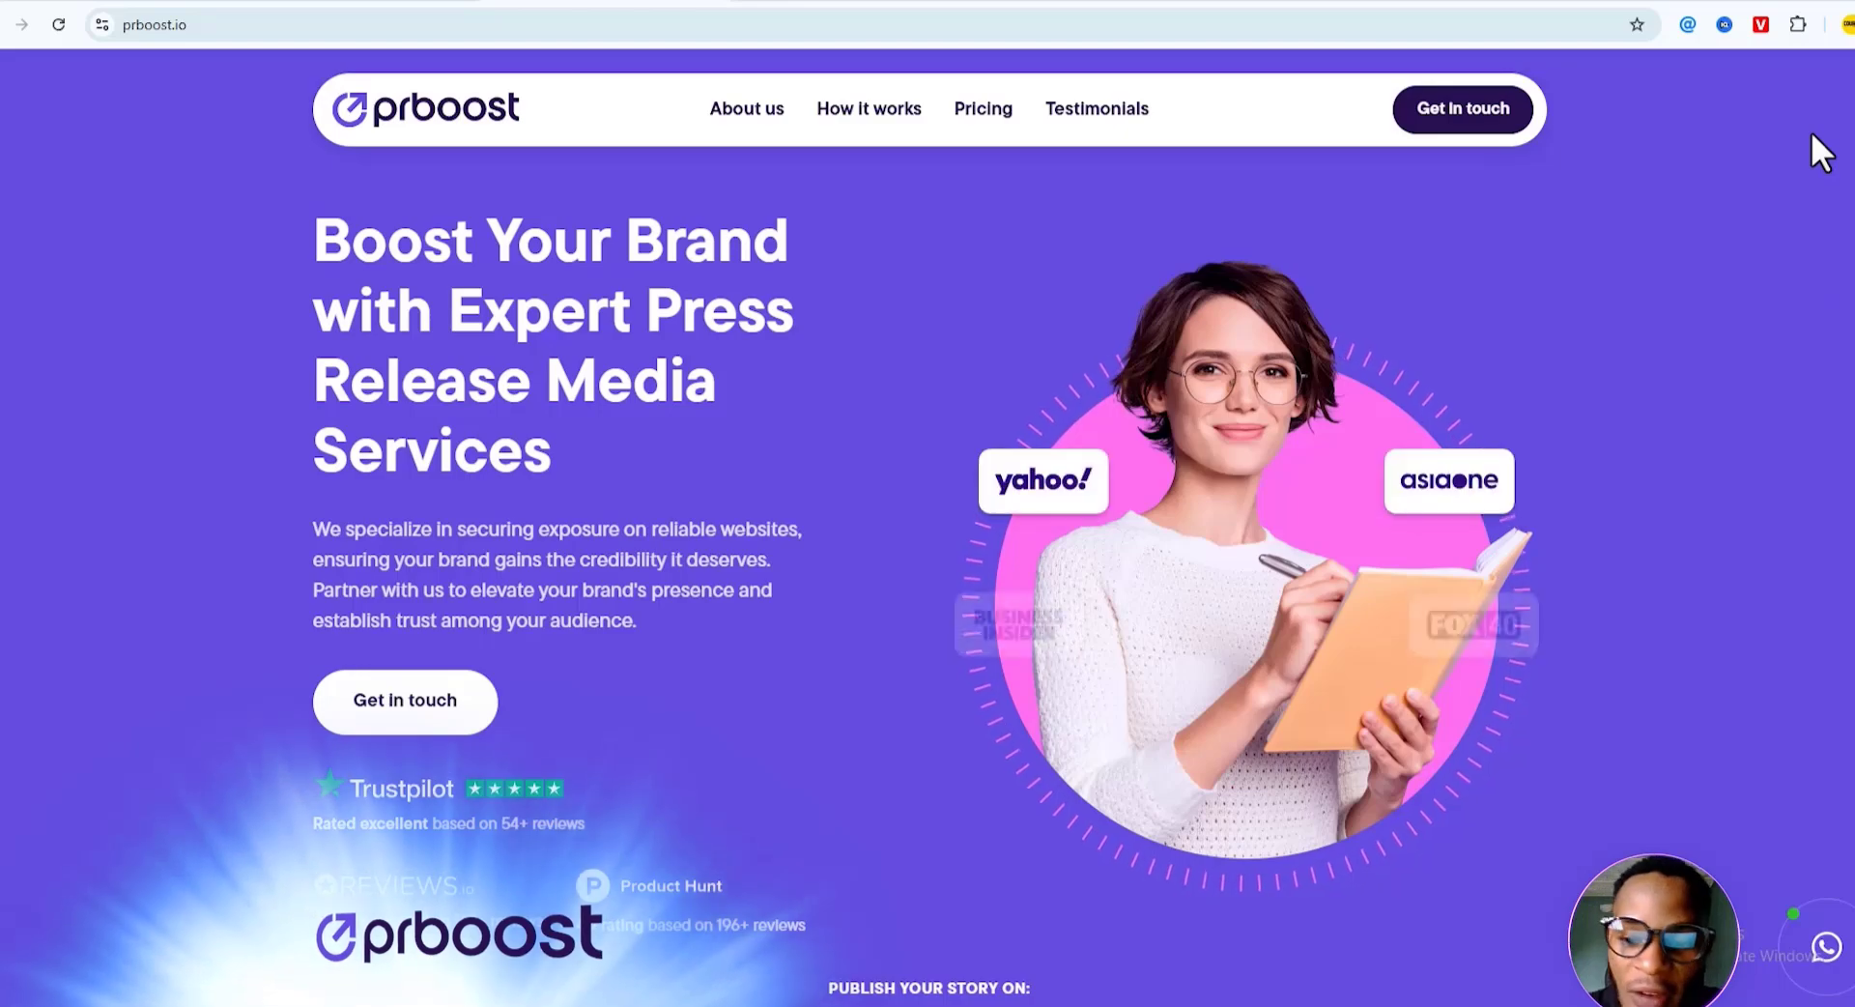
Scroll down the PRBoost page and show the Business, then Business Pro, package details.
scroll(1813, 135, "down", 4)
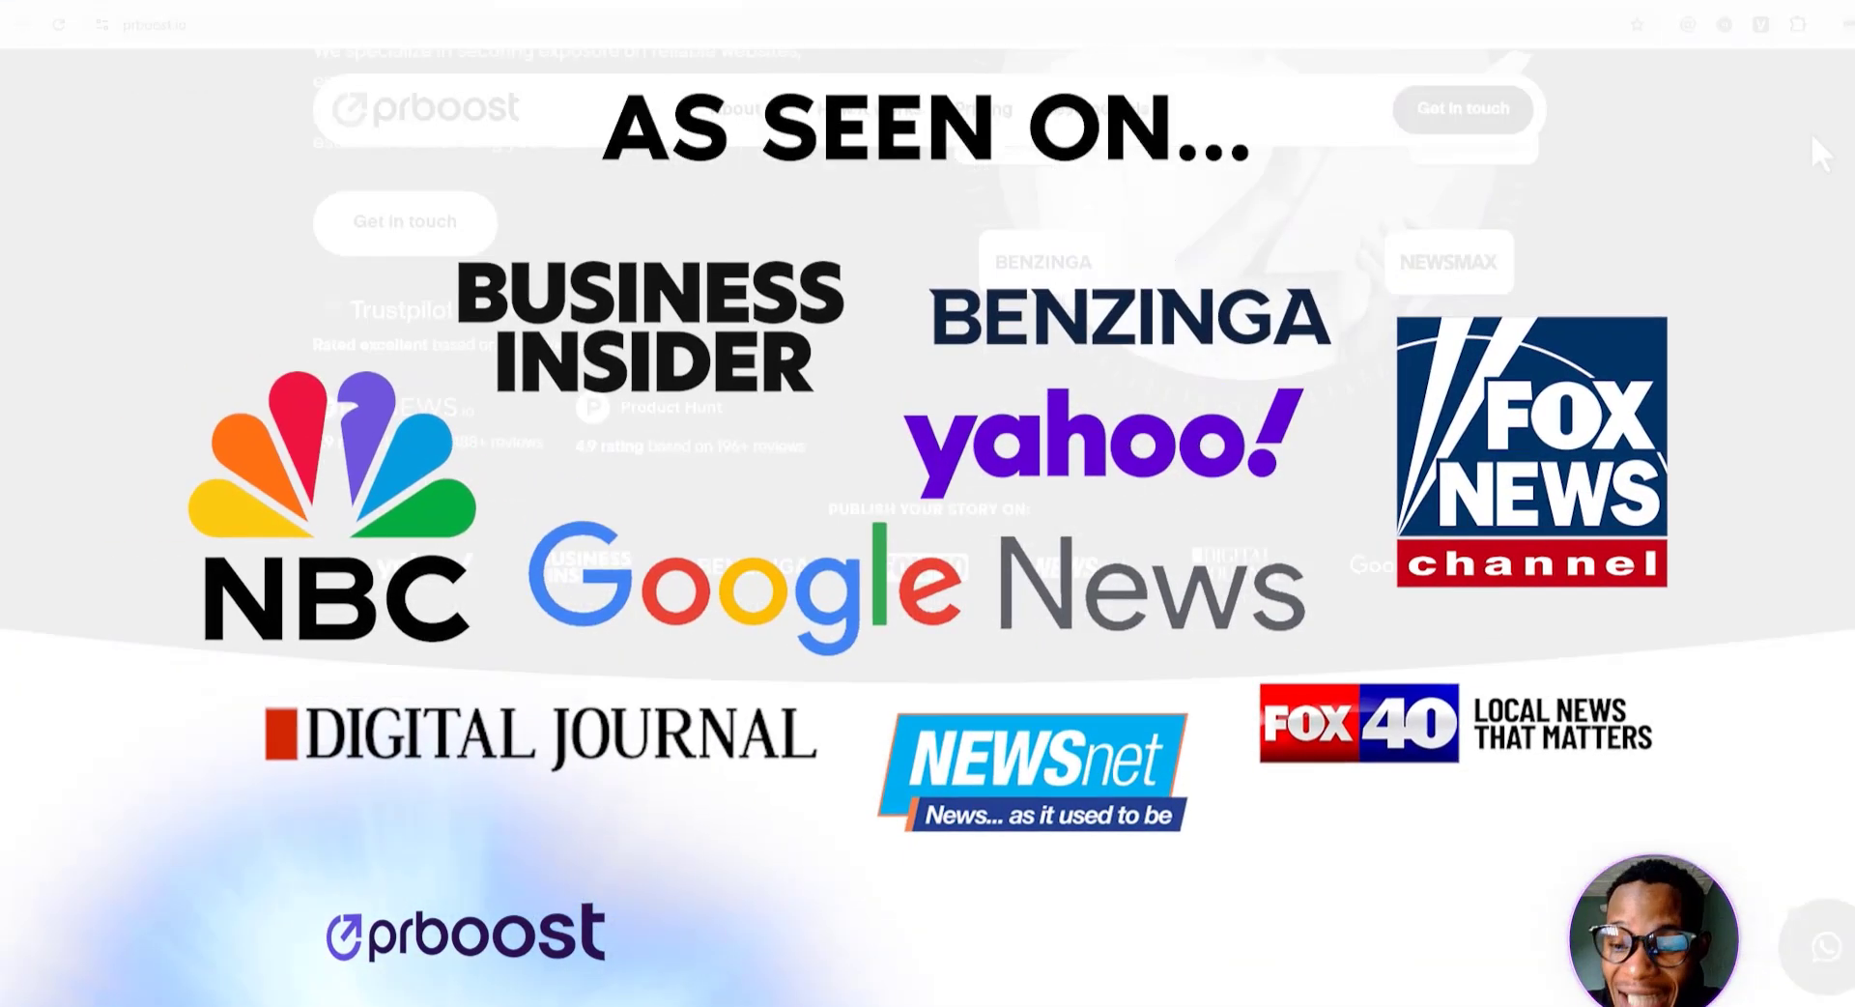
scroll(1813, 136, "down", 5)
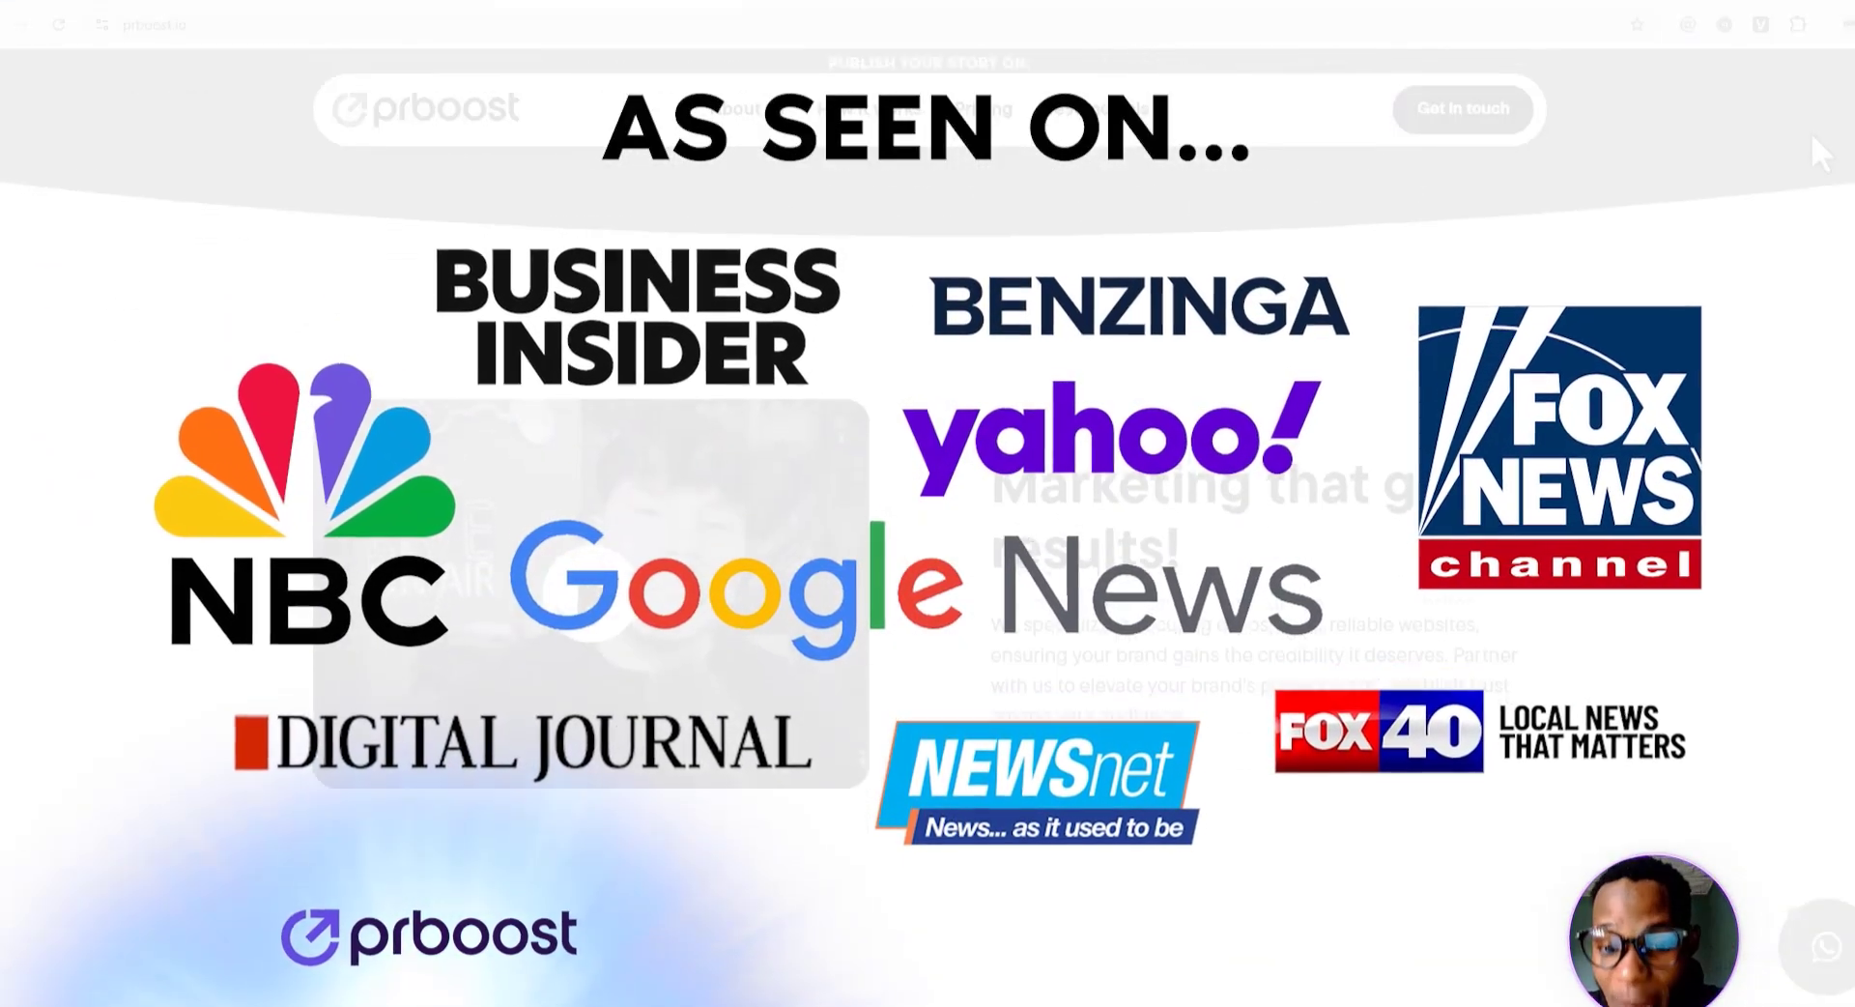
scroll(1813, 135, "down", 4)
scroll(1813, 138, "down", 2)
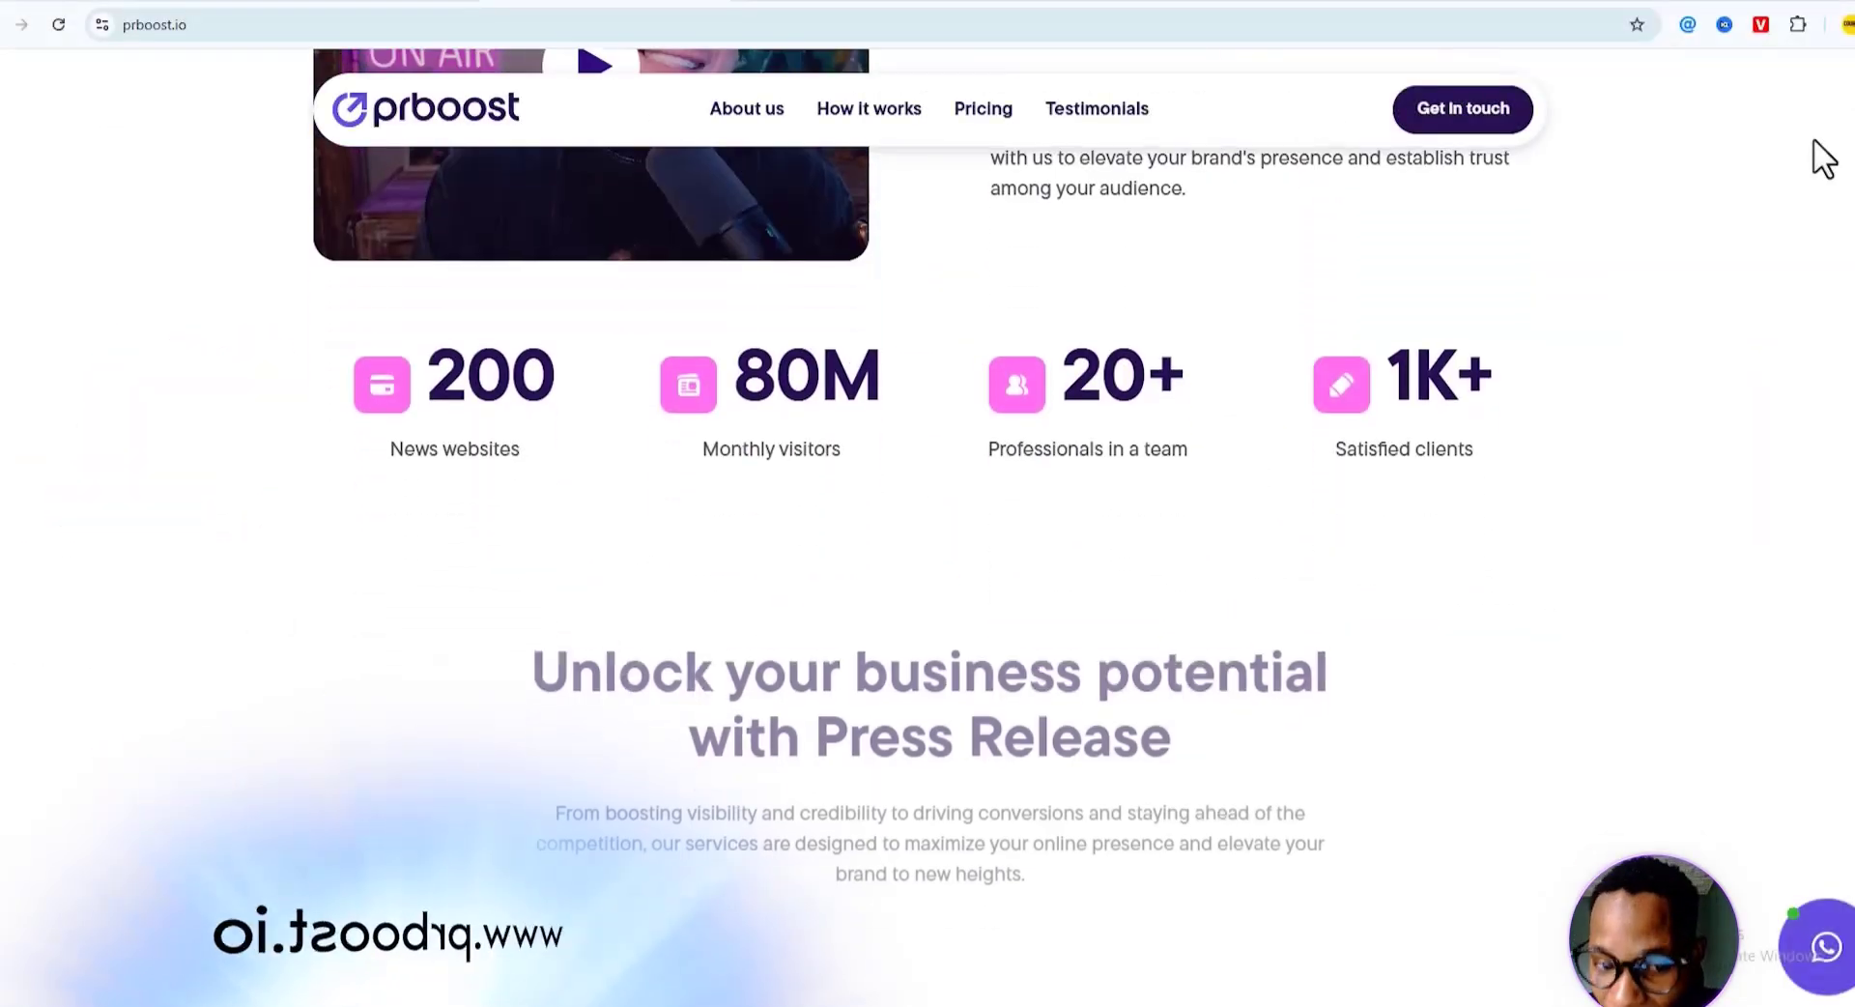
scroll(1824, 158, "down", 2)
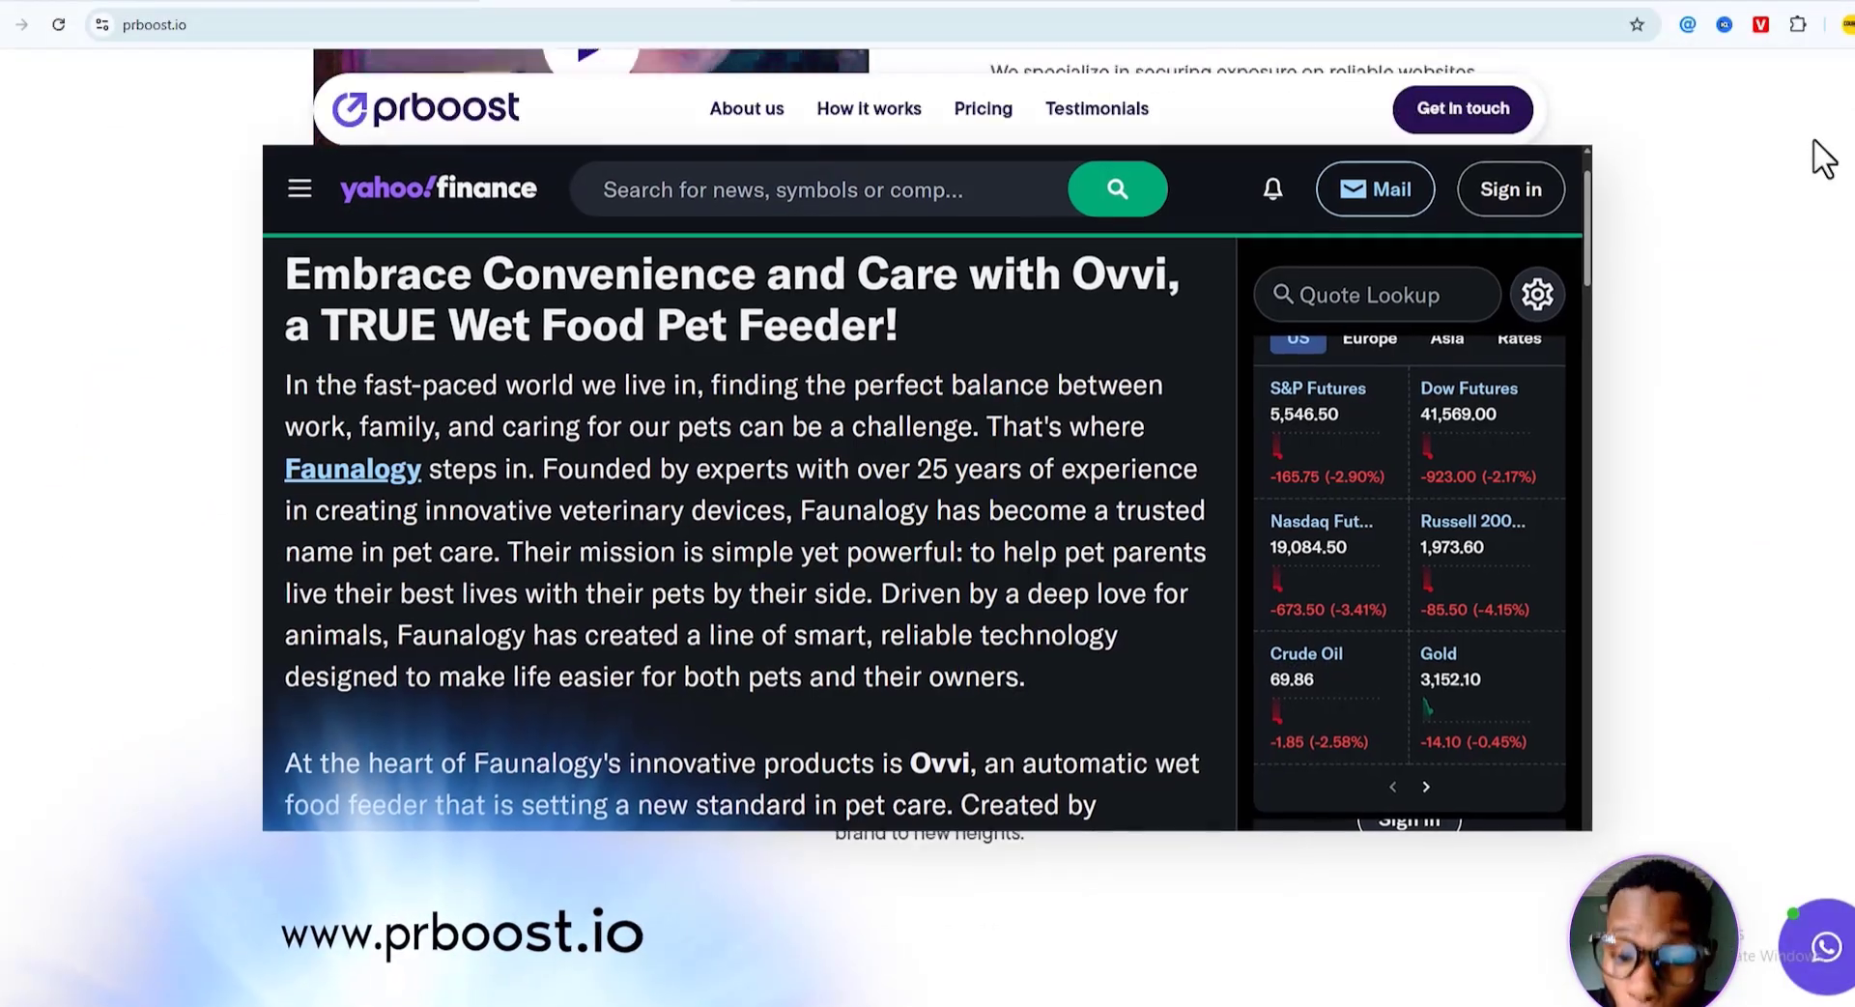
scroll(1824, 158, "down", 2)
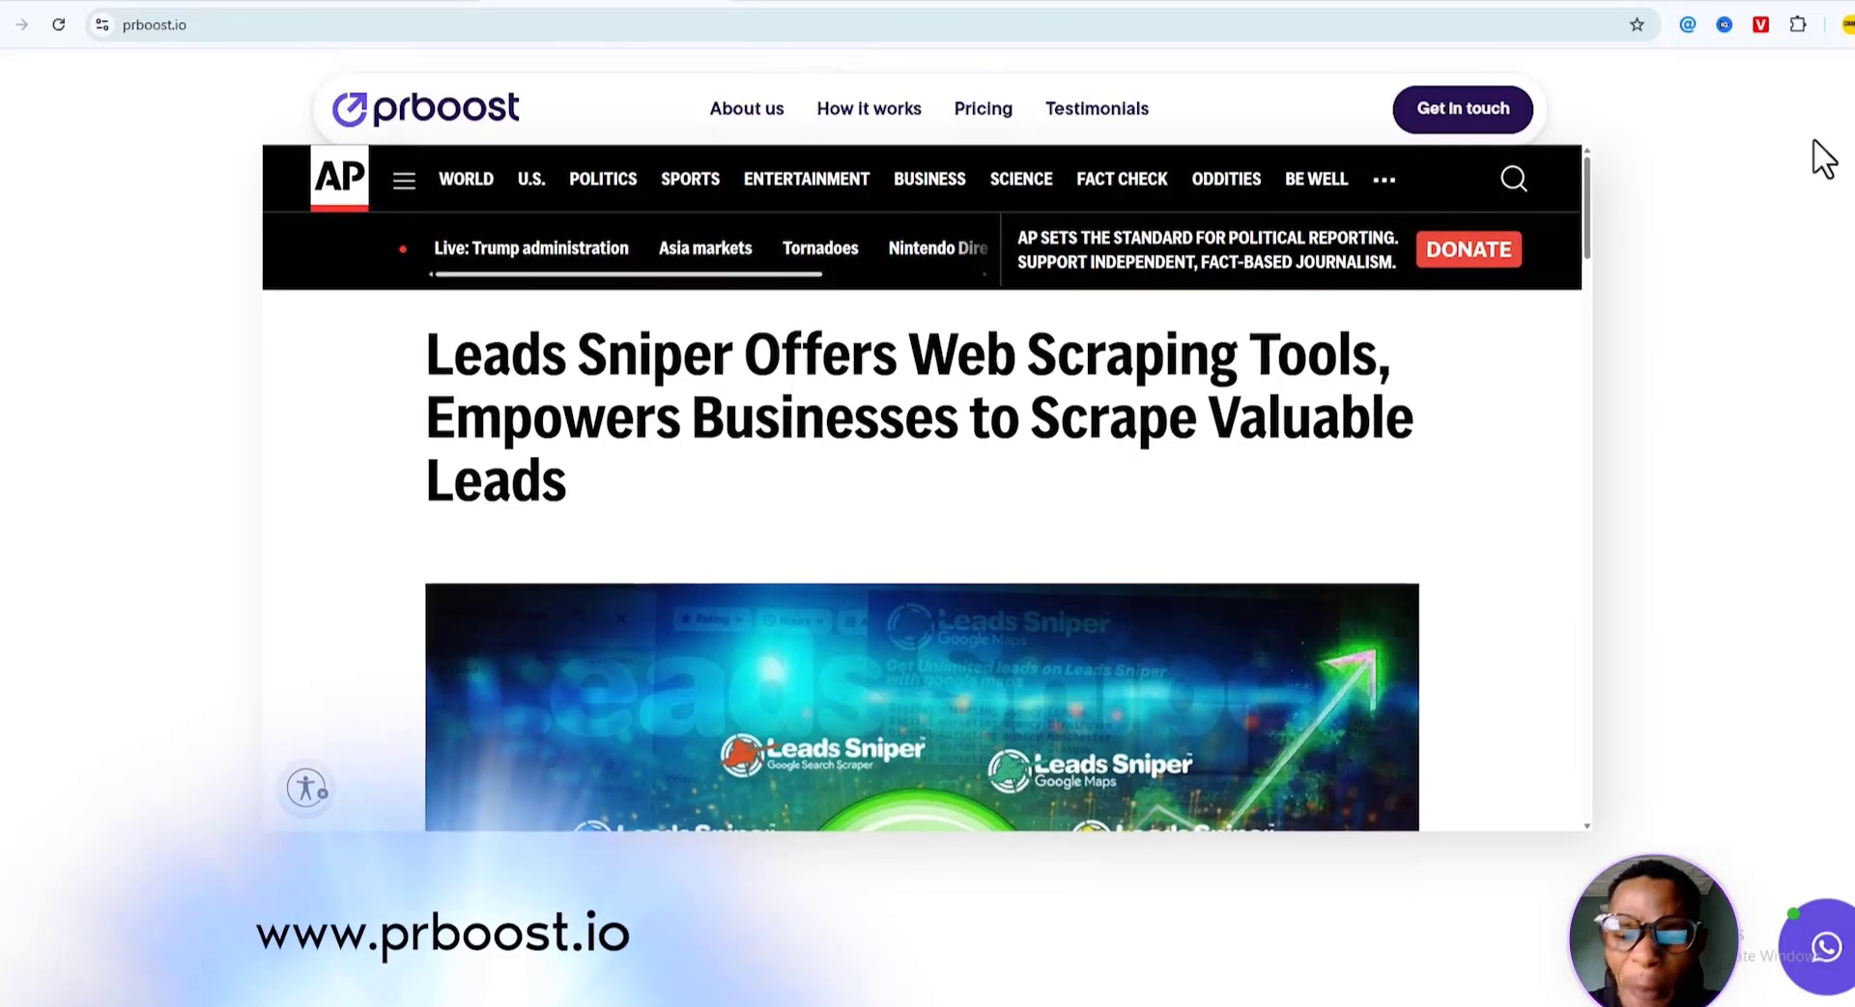
scroll(1824, 157, "down", 4)
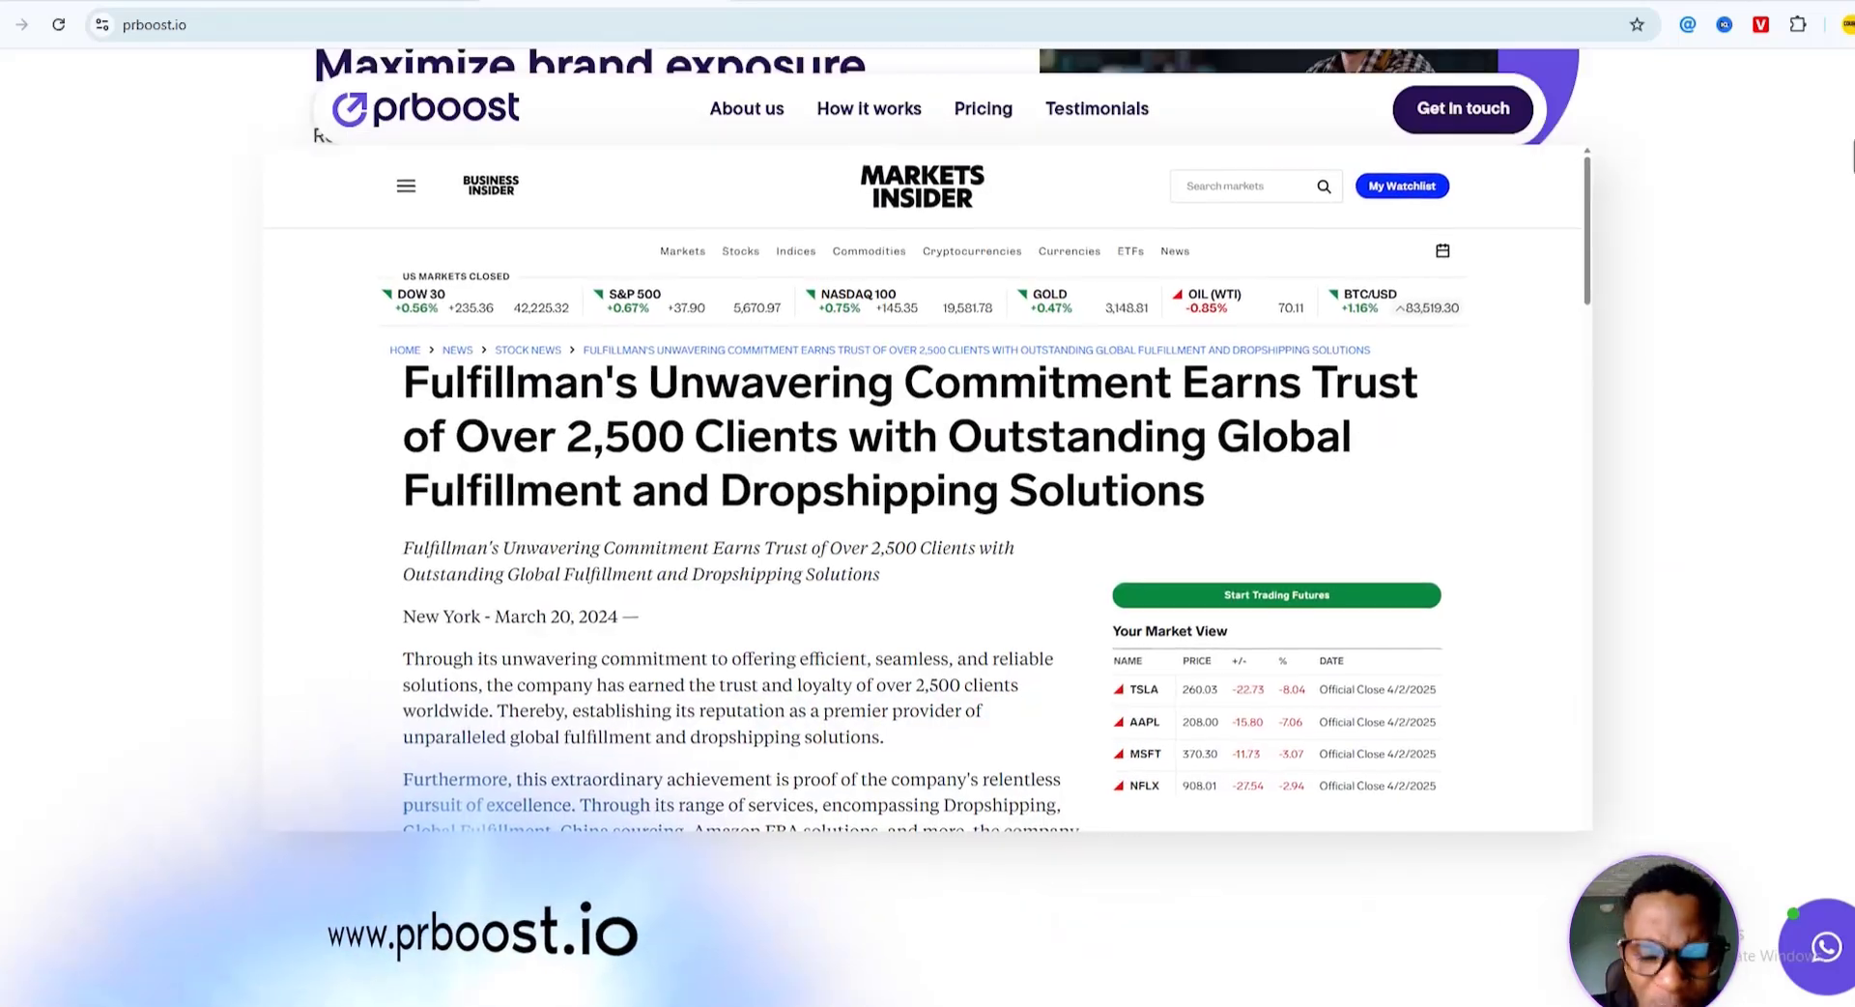
scroll(1824, 157, "down", 4)
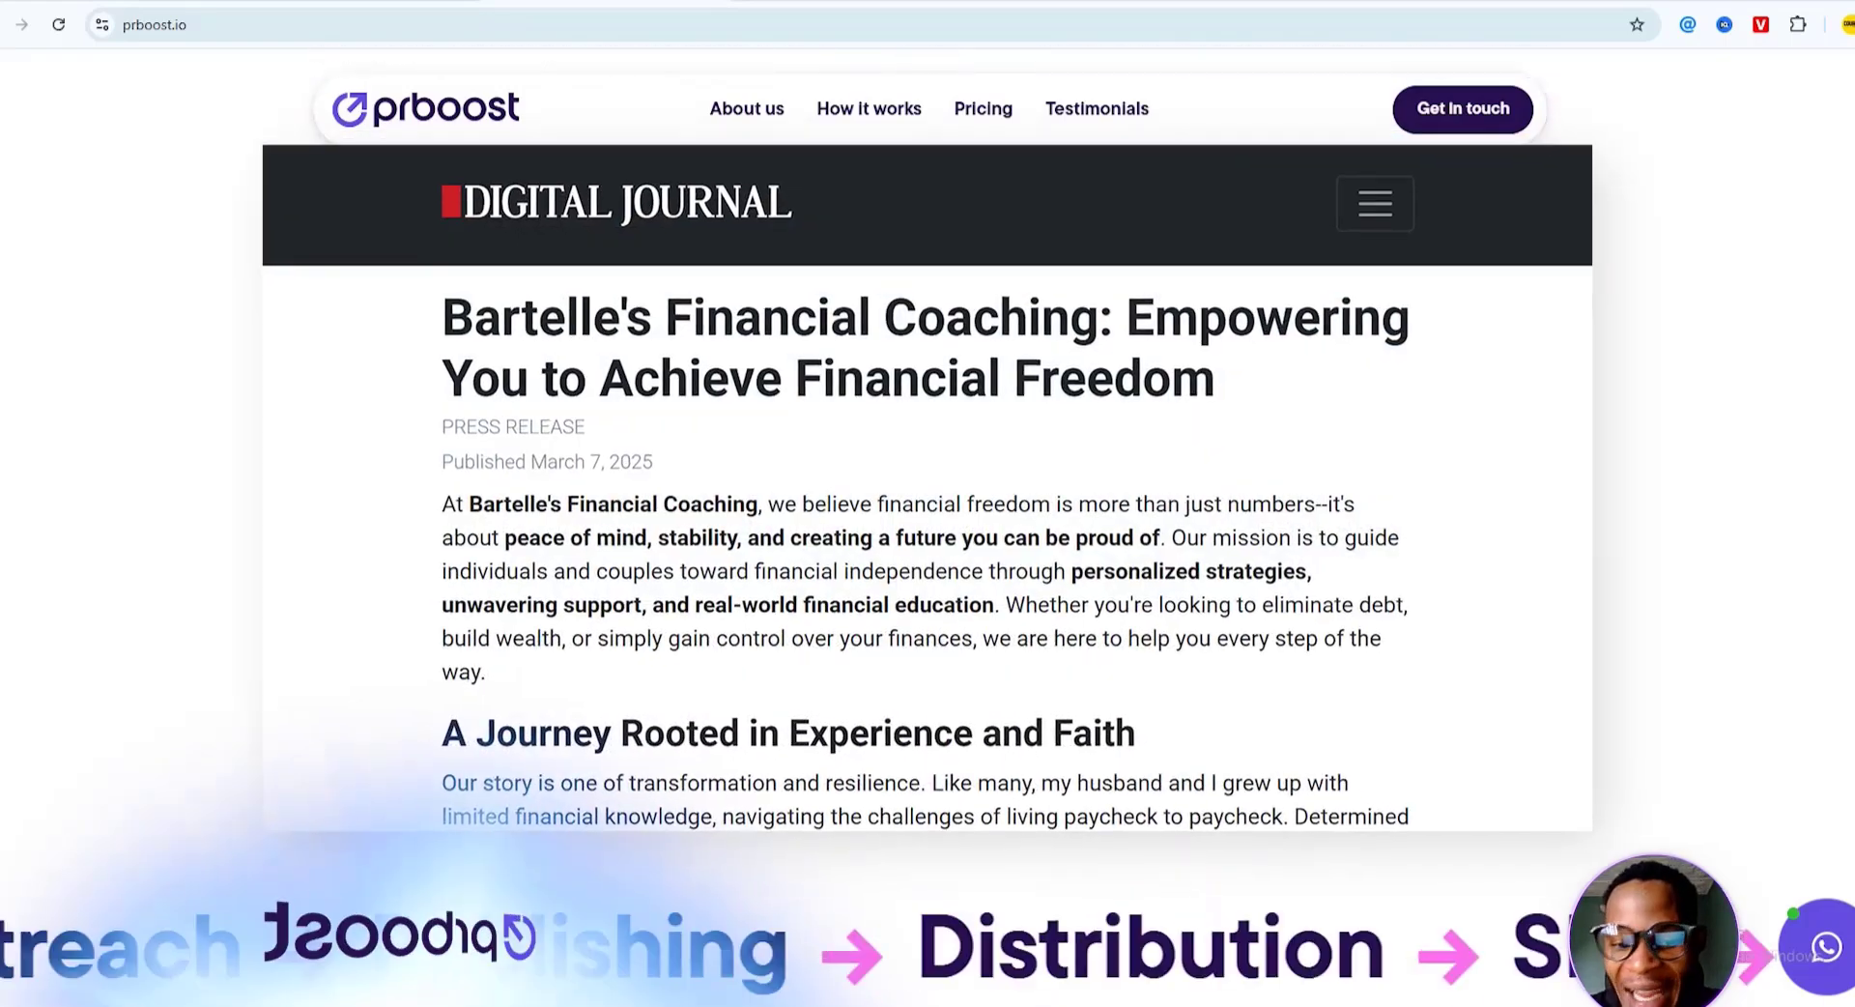
scroll(927, 580, "down", 8)
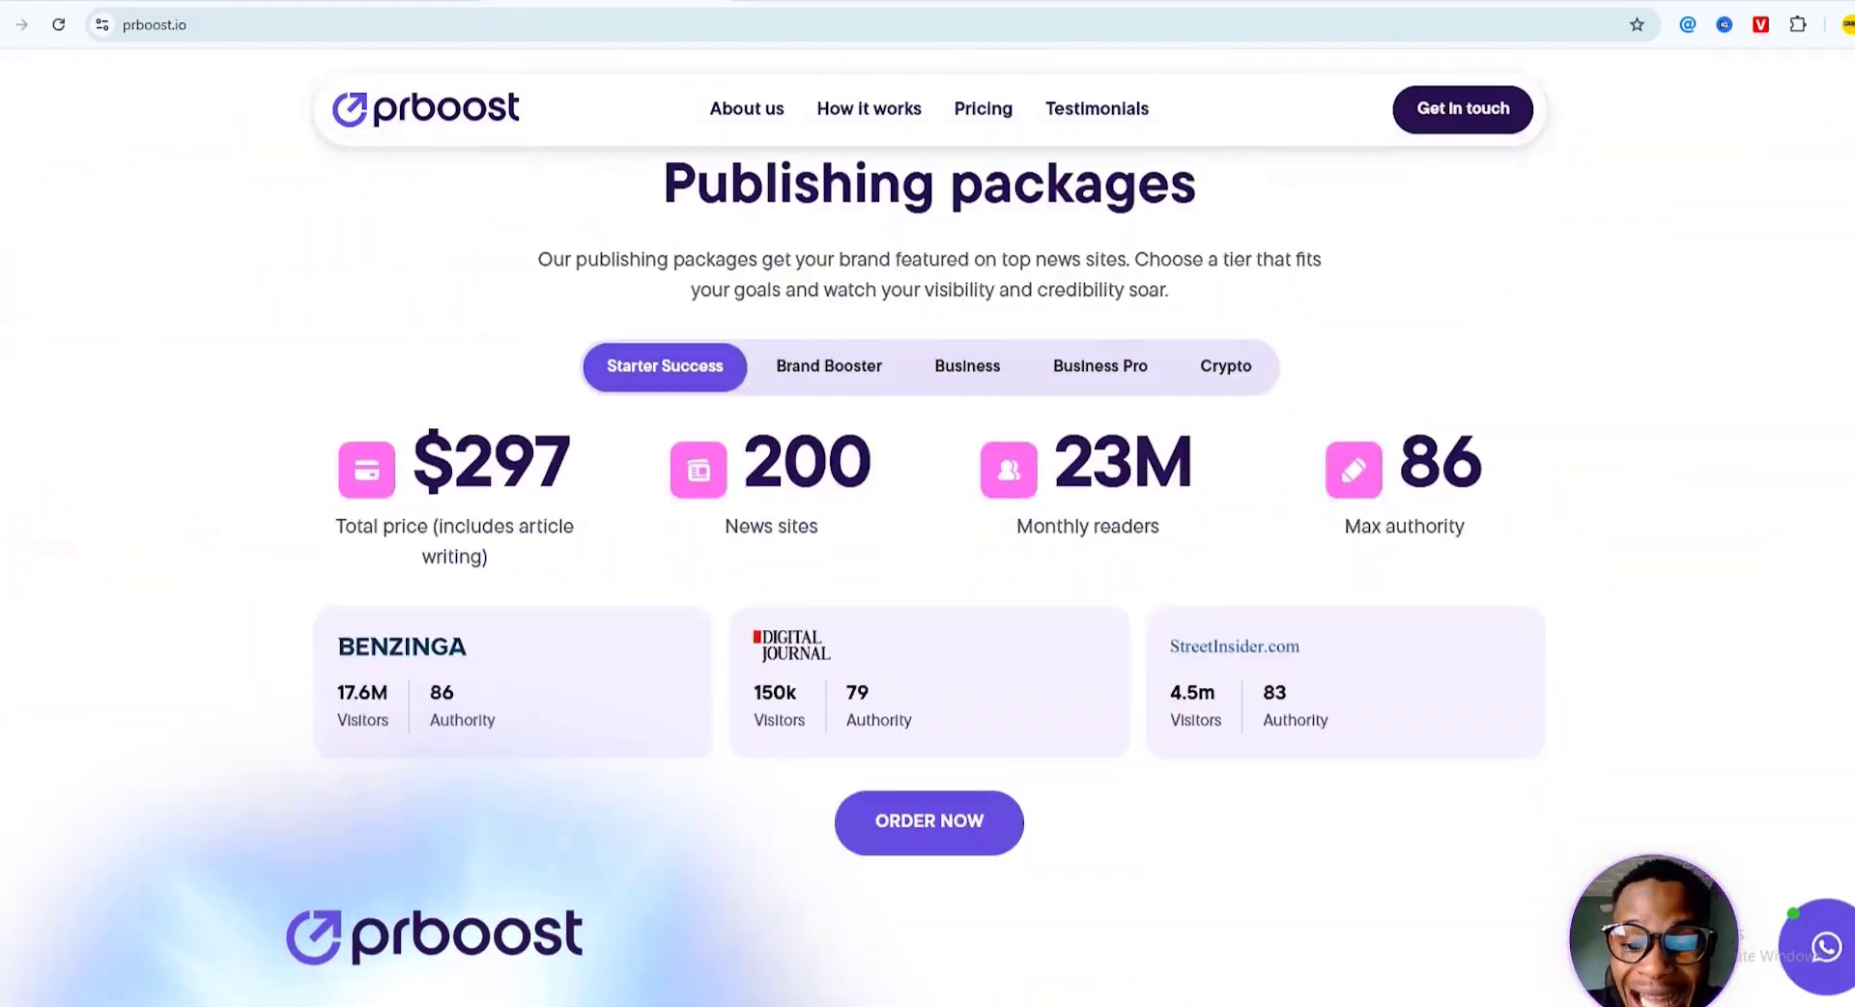
left_click(967, 434)
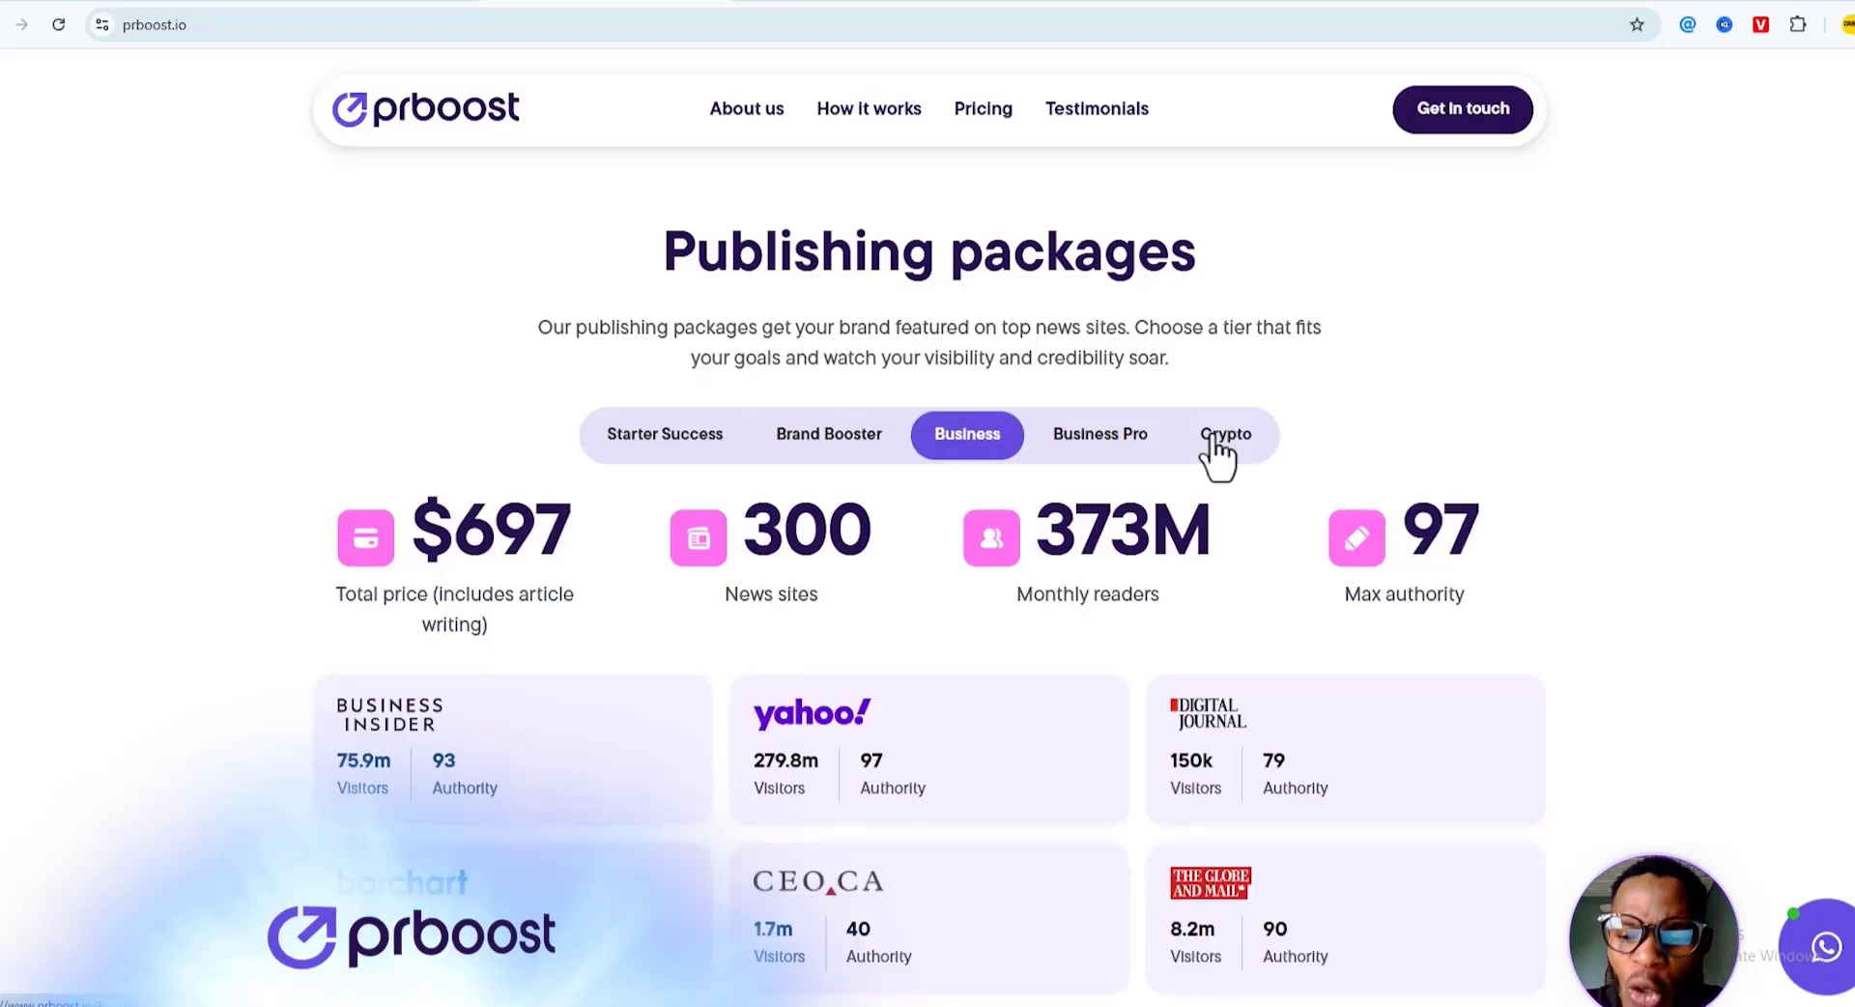
left_click(1100, 434)
Scroll to the flexible pricing table comparing the $297–$997 tiers.
scroll(1788, 404, "down", 2)
scroll(1786, 404, "down", 2)
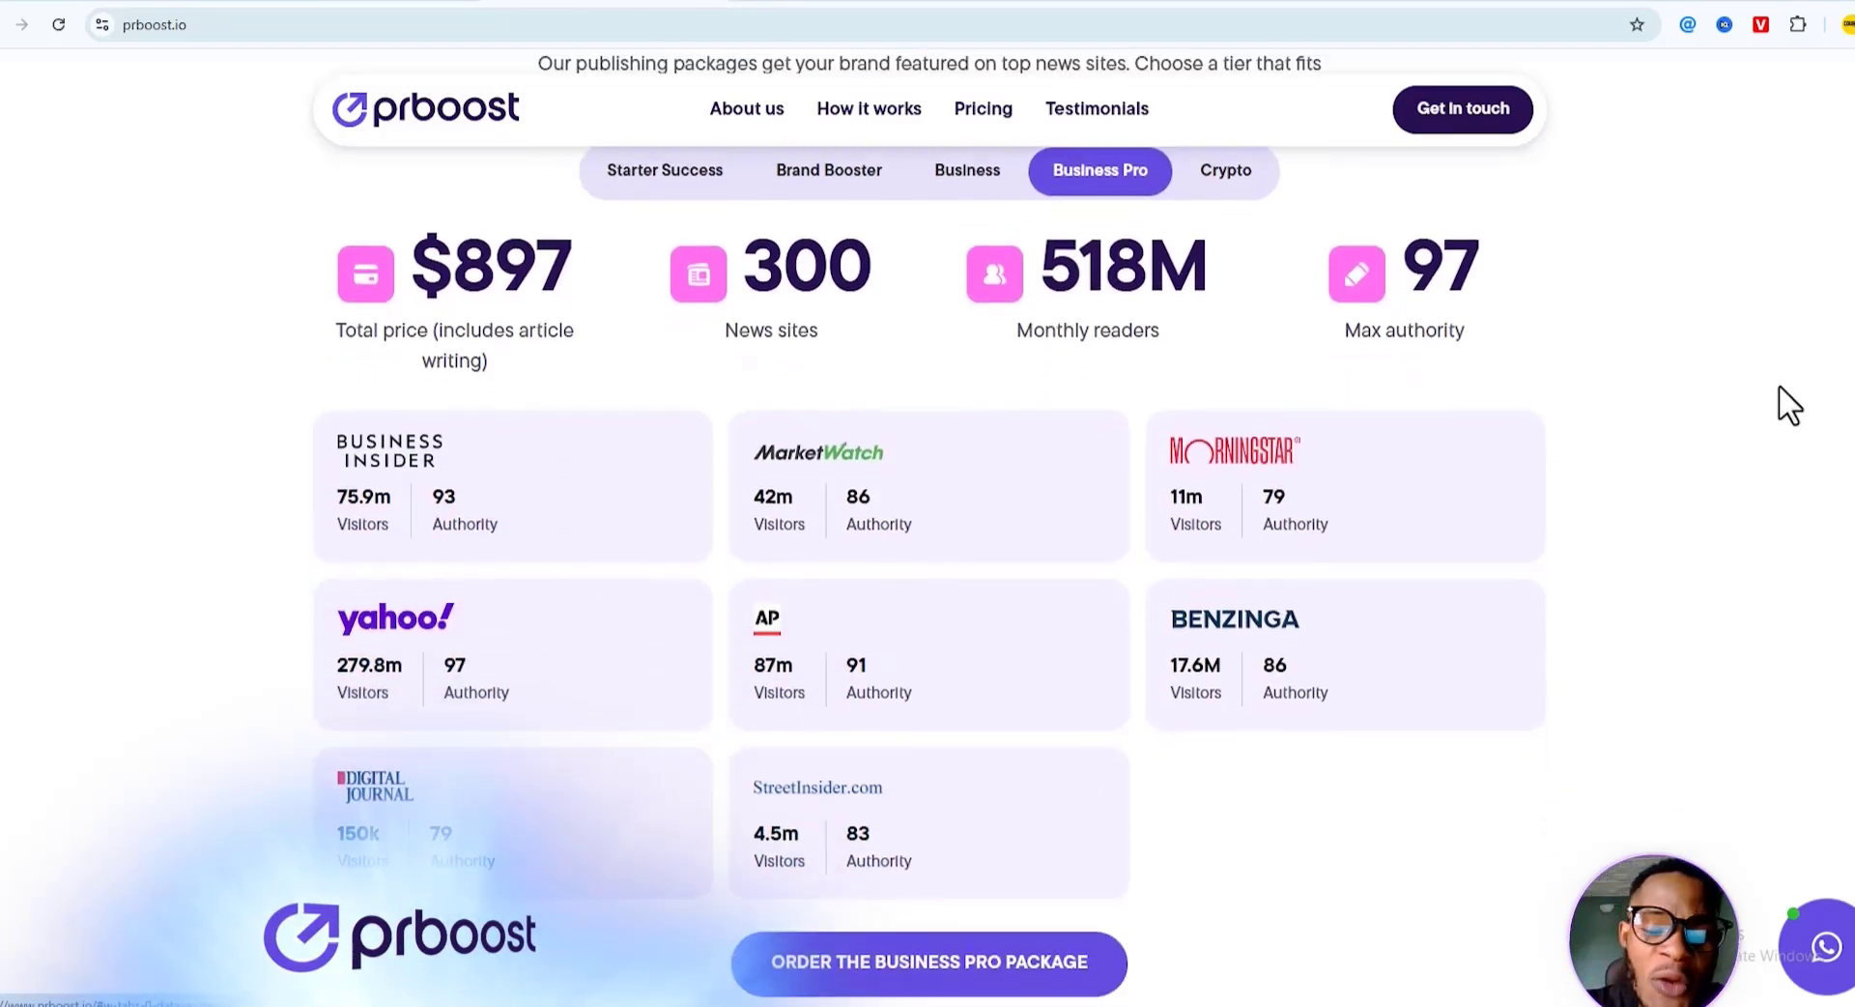
scroll(1788, 404, "down", 9)
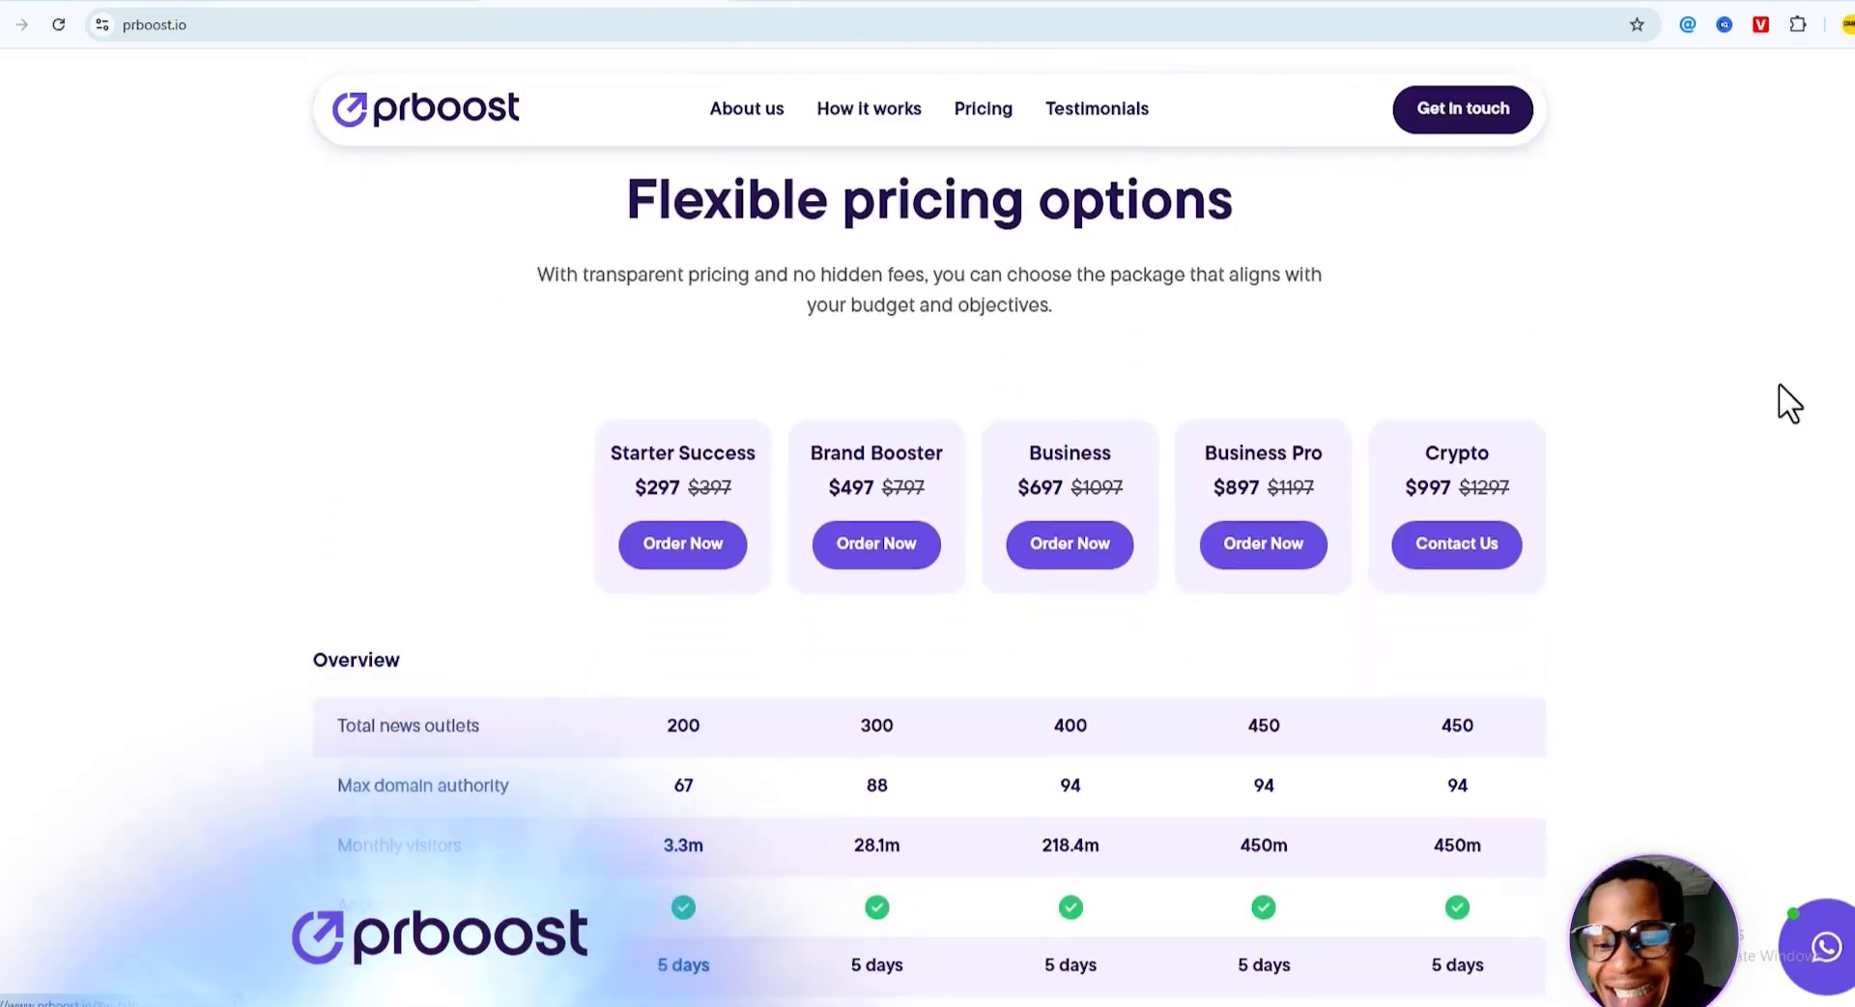
scroll(1789, 404, "down", 15)
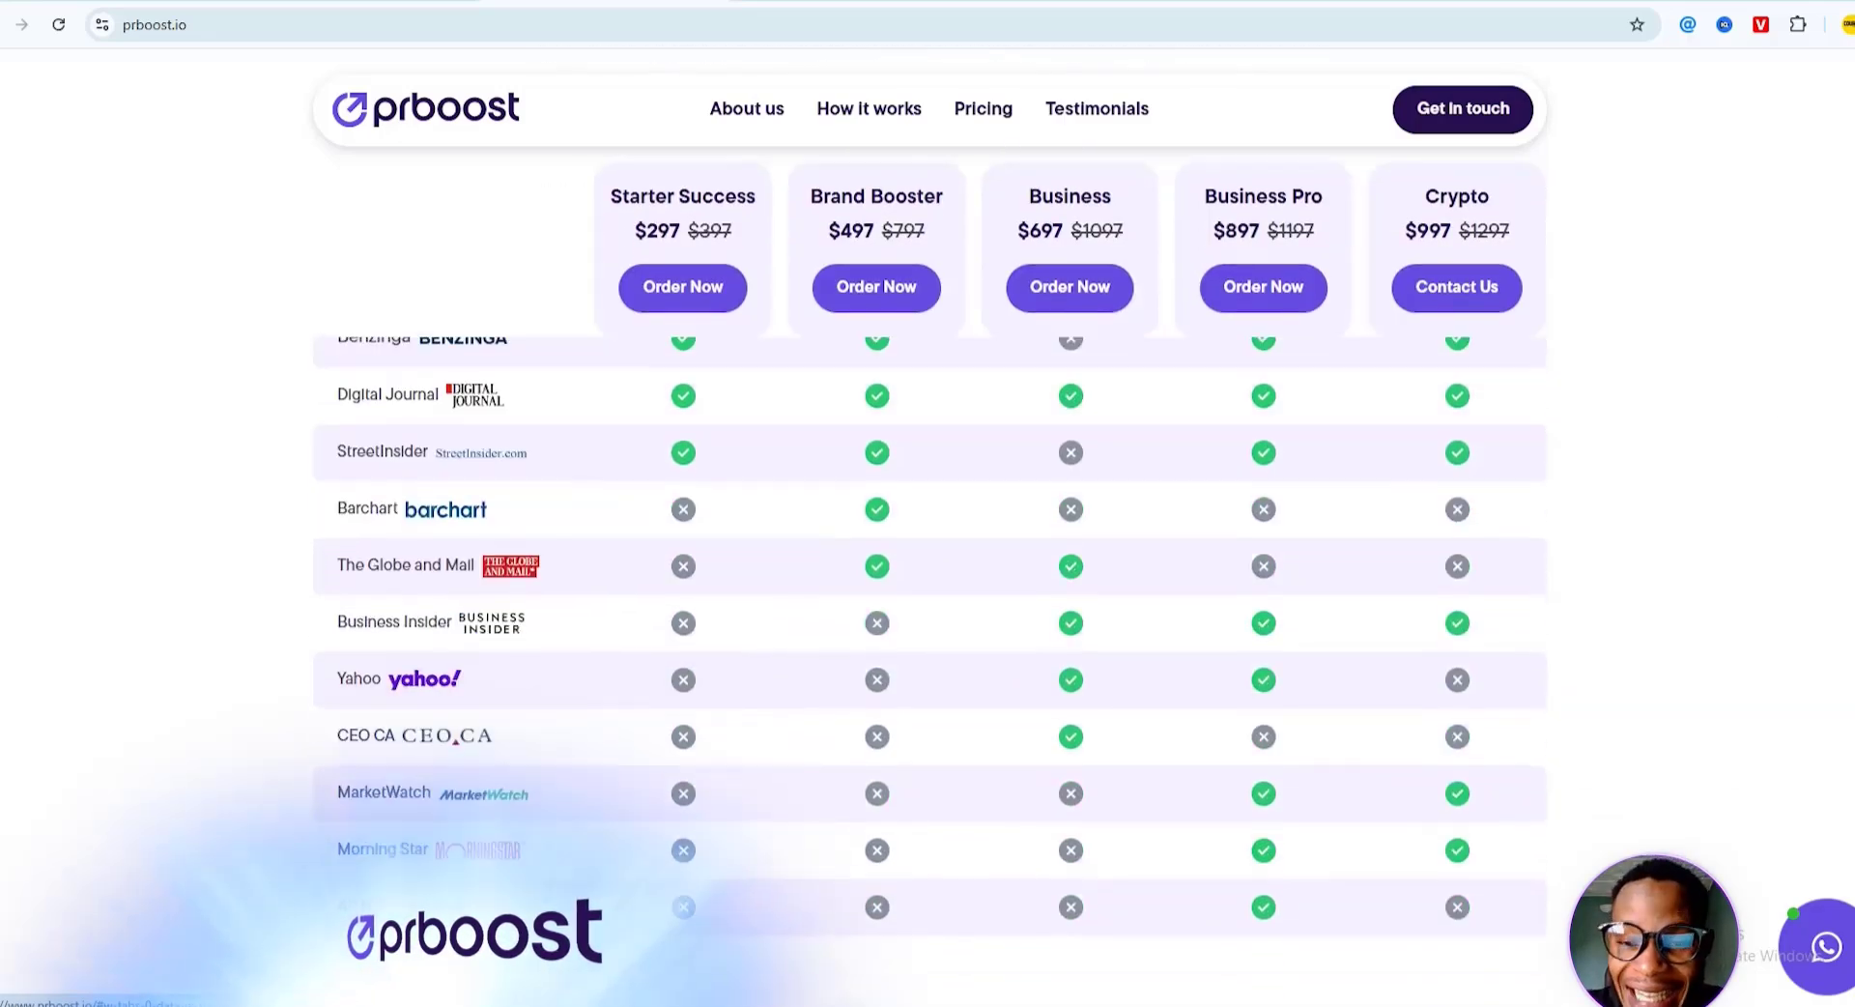
scroll(1789, 404, "down", 10)
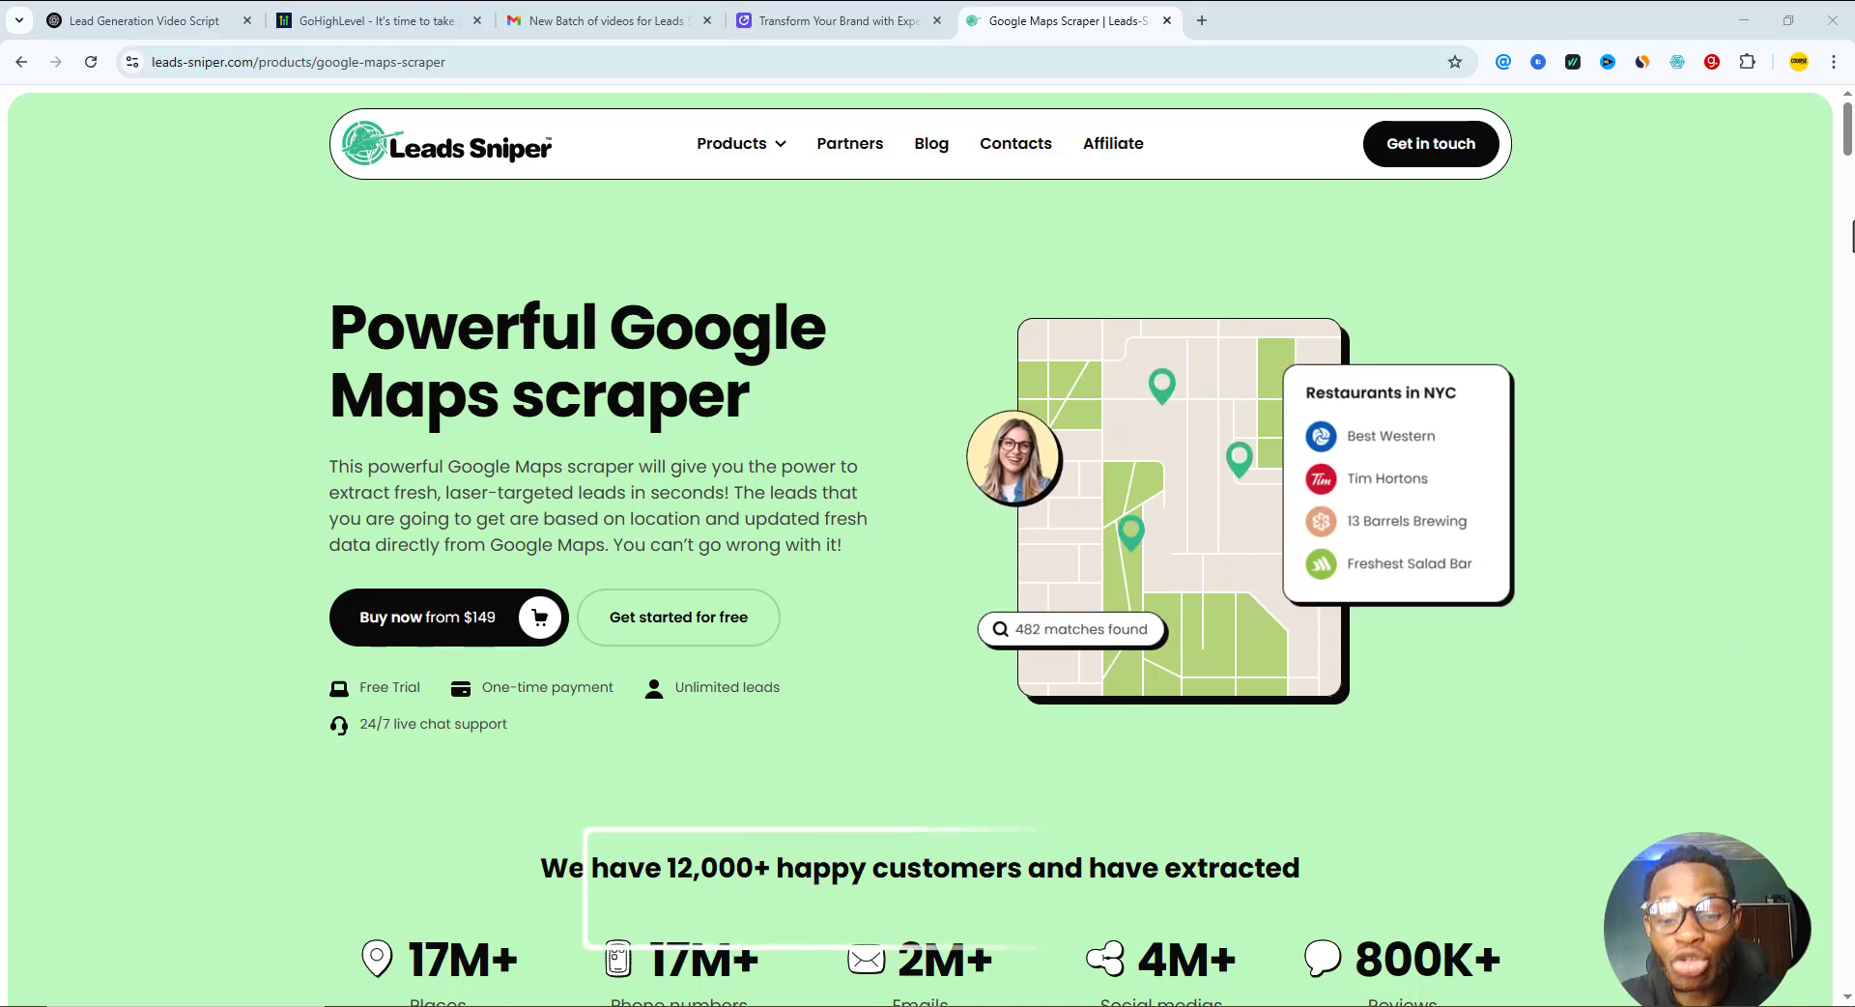
Scroll through the Leads Sniper Google Maps scraper product page.
scroll(928, 541, "down", 1)
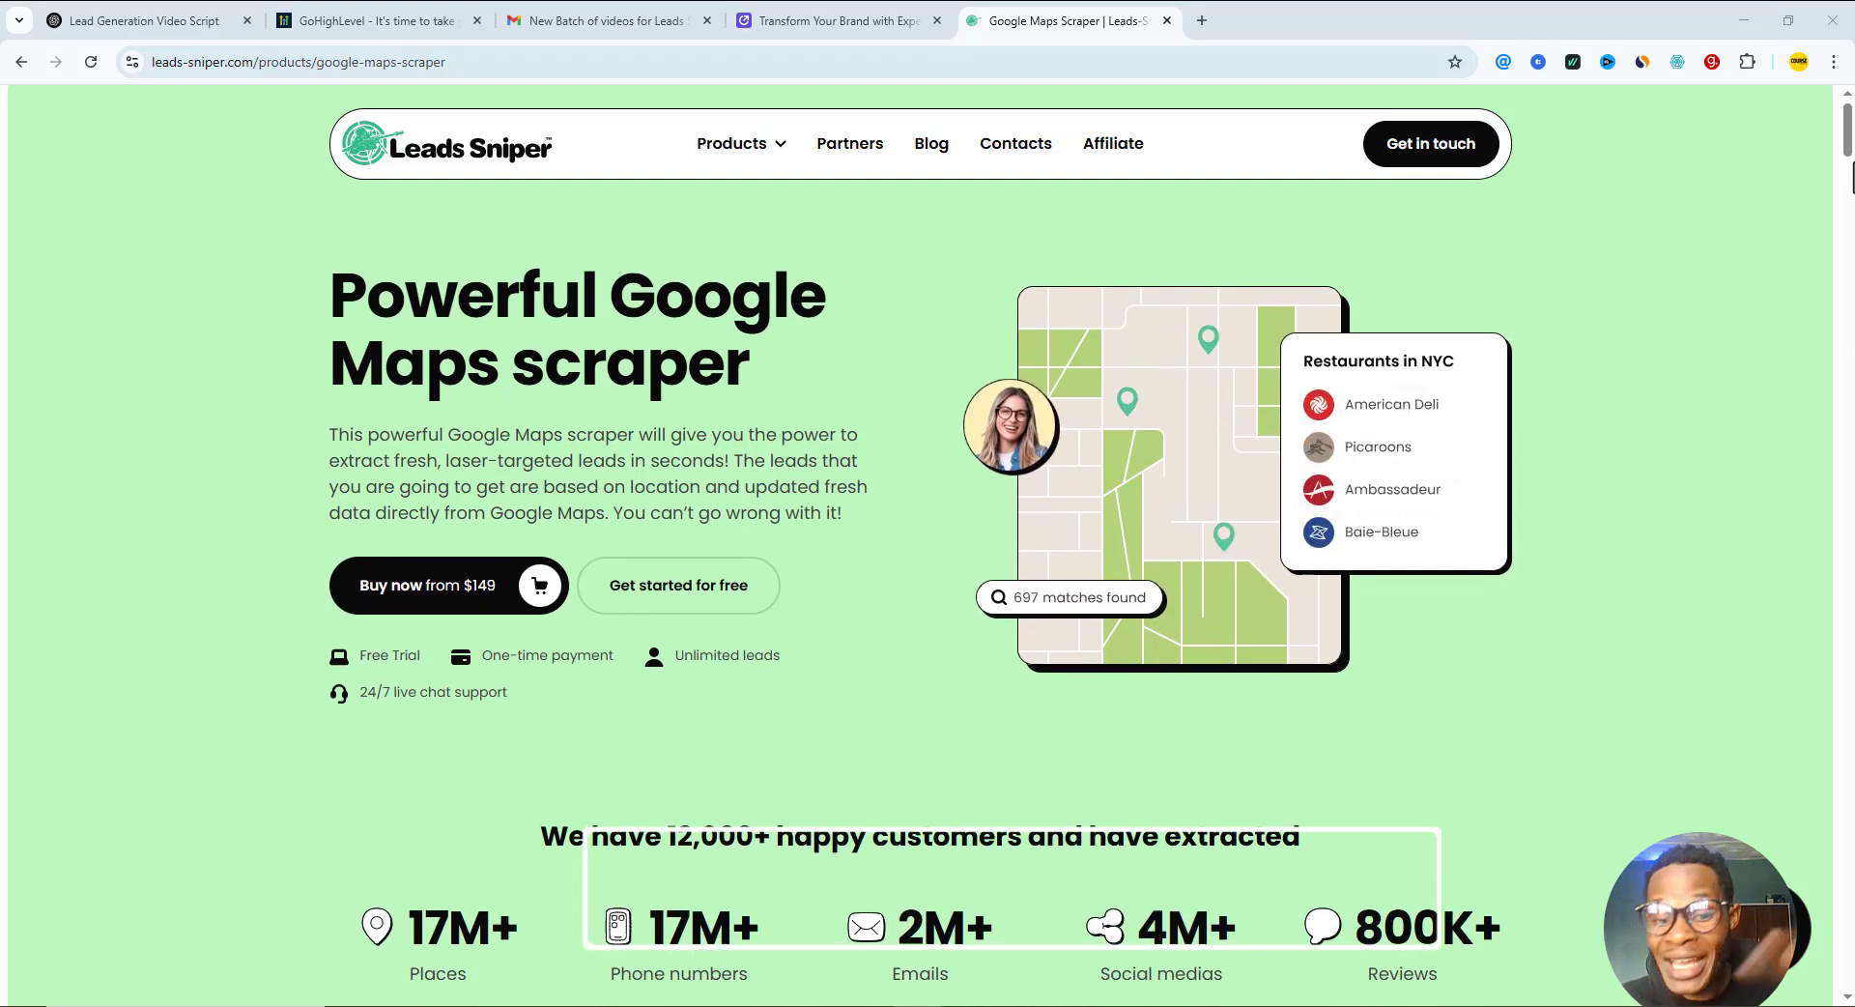
scroll(928, 541, "down", 5)
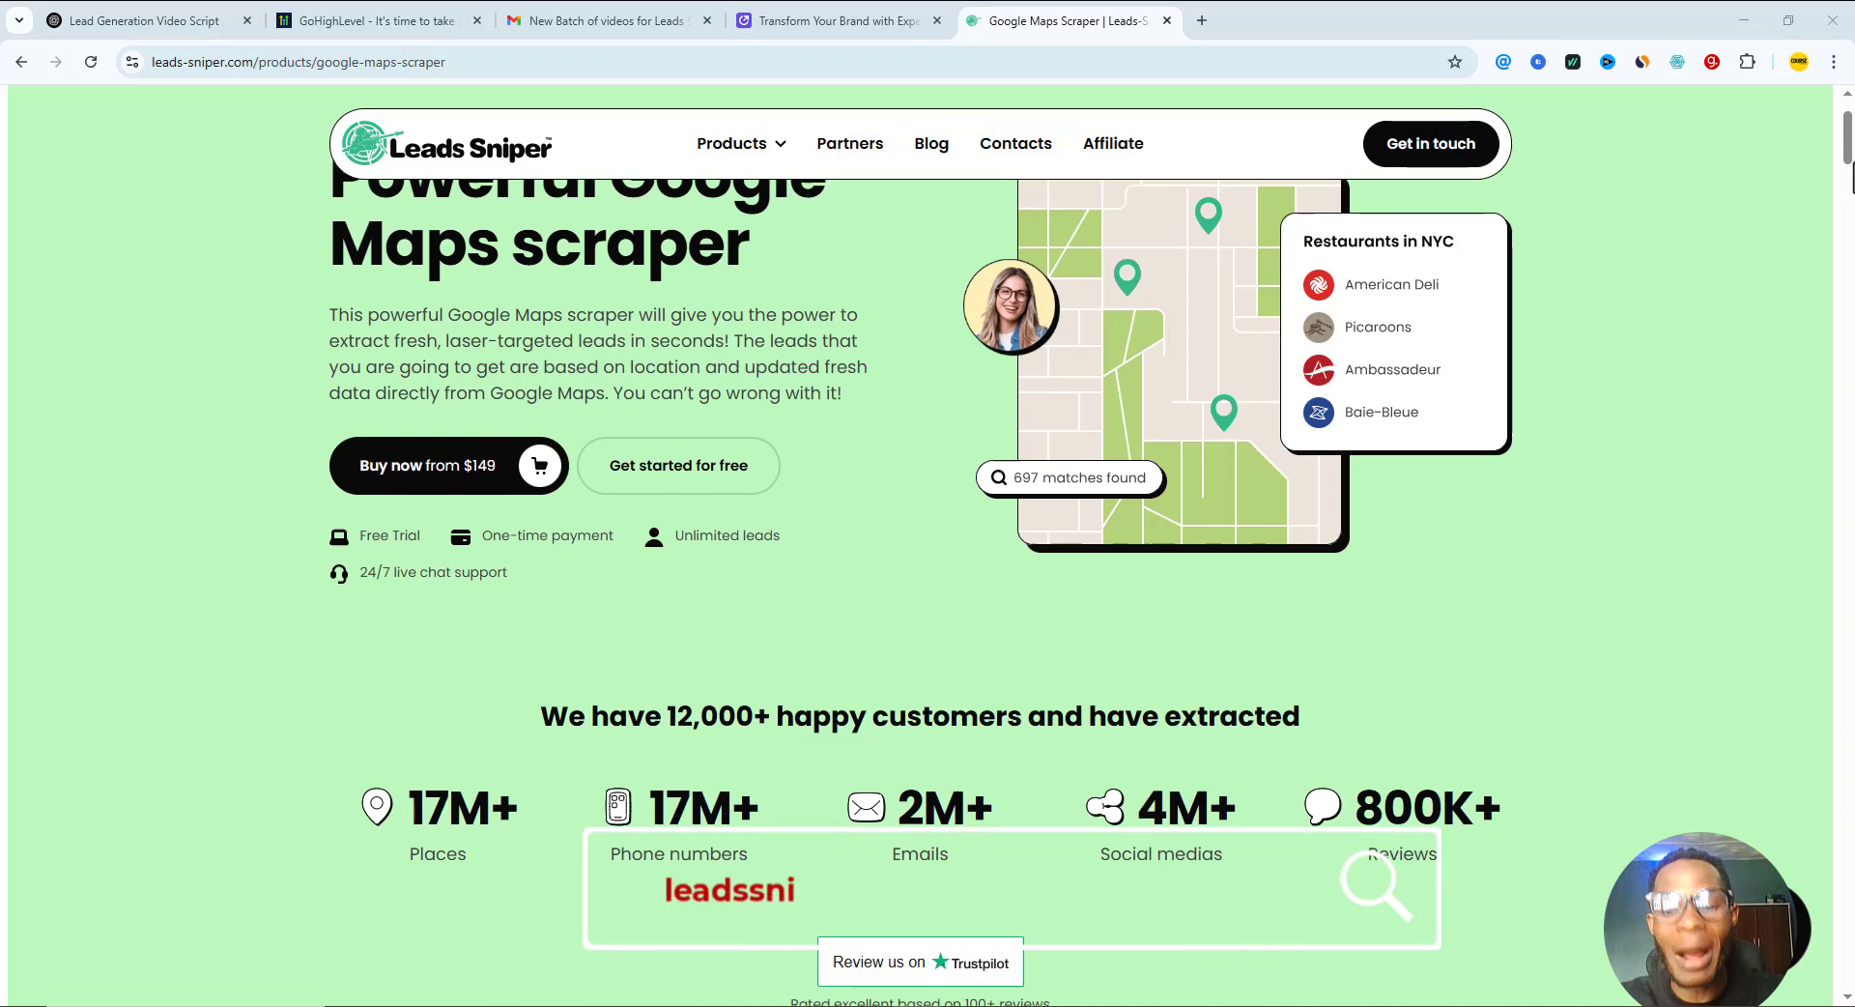
scroll(928, 541, "down", 6)
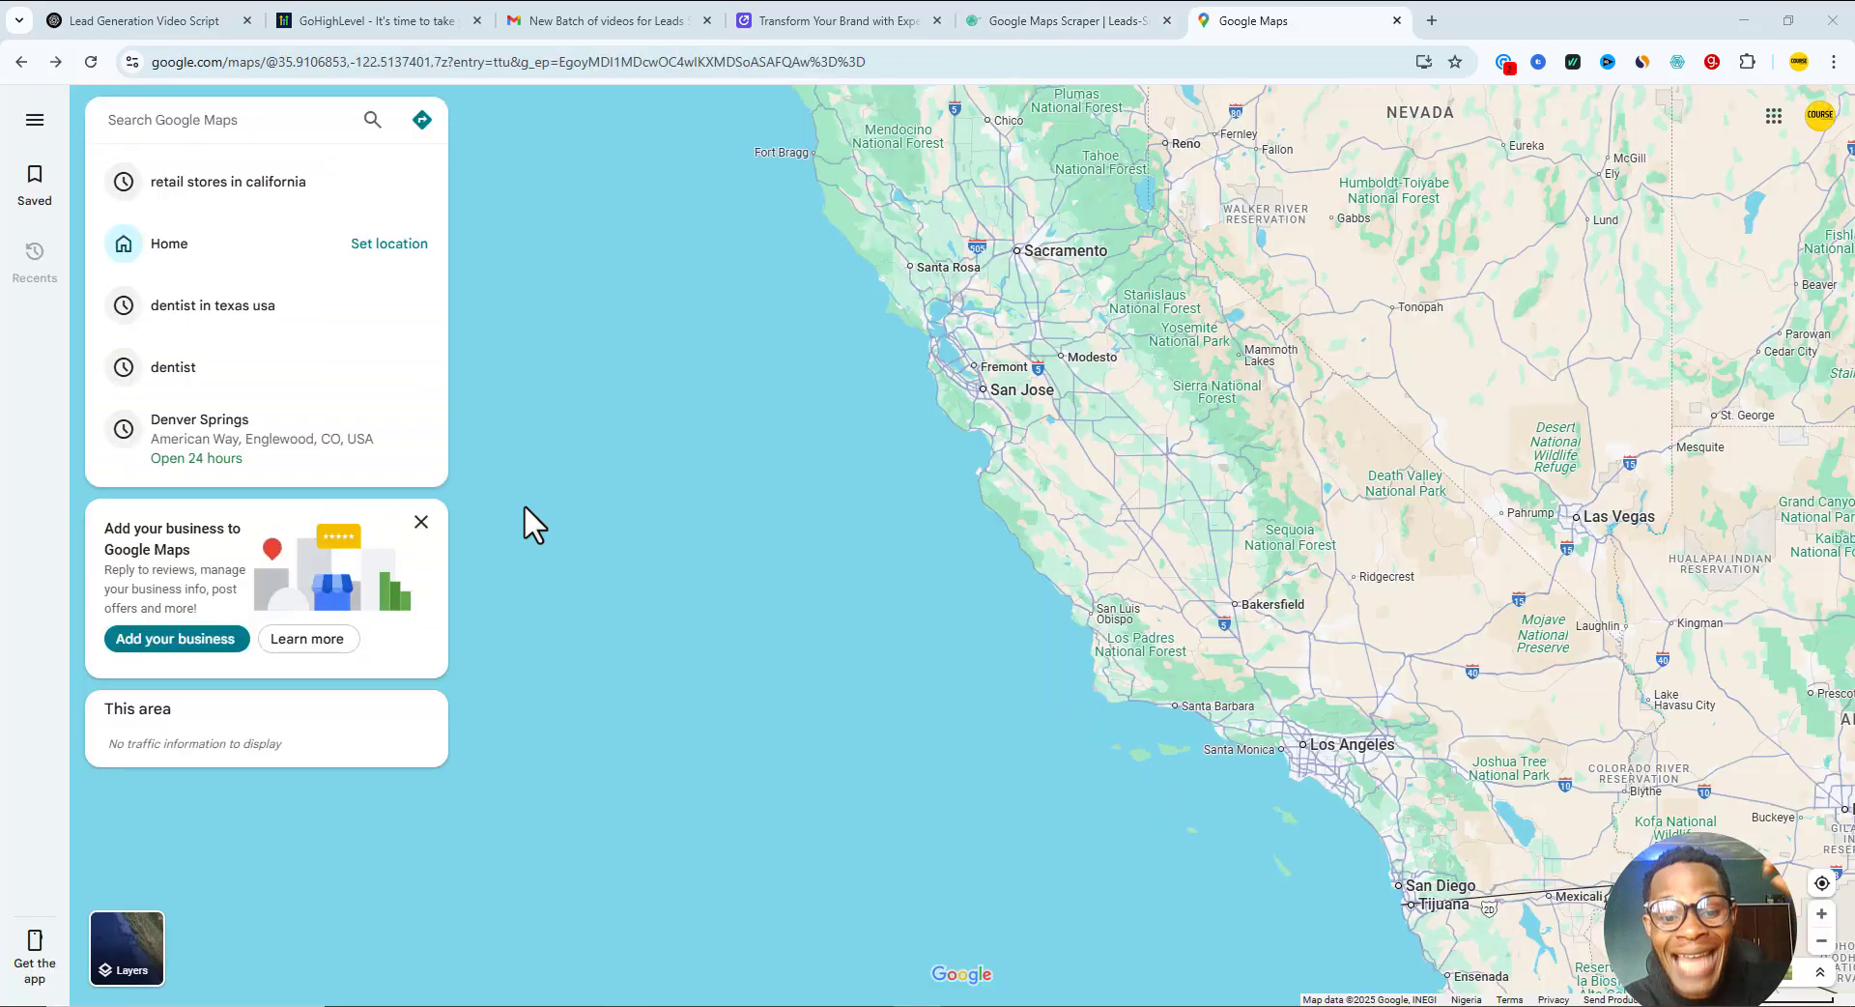
Start a Google Maps search for retail stores in California and scroll the Nordstrom Rack listing.
left_click(243, 117)
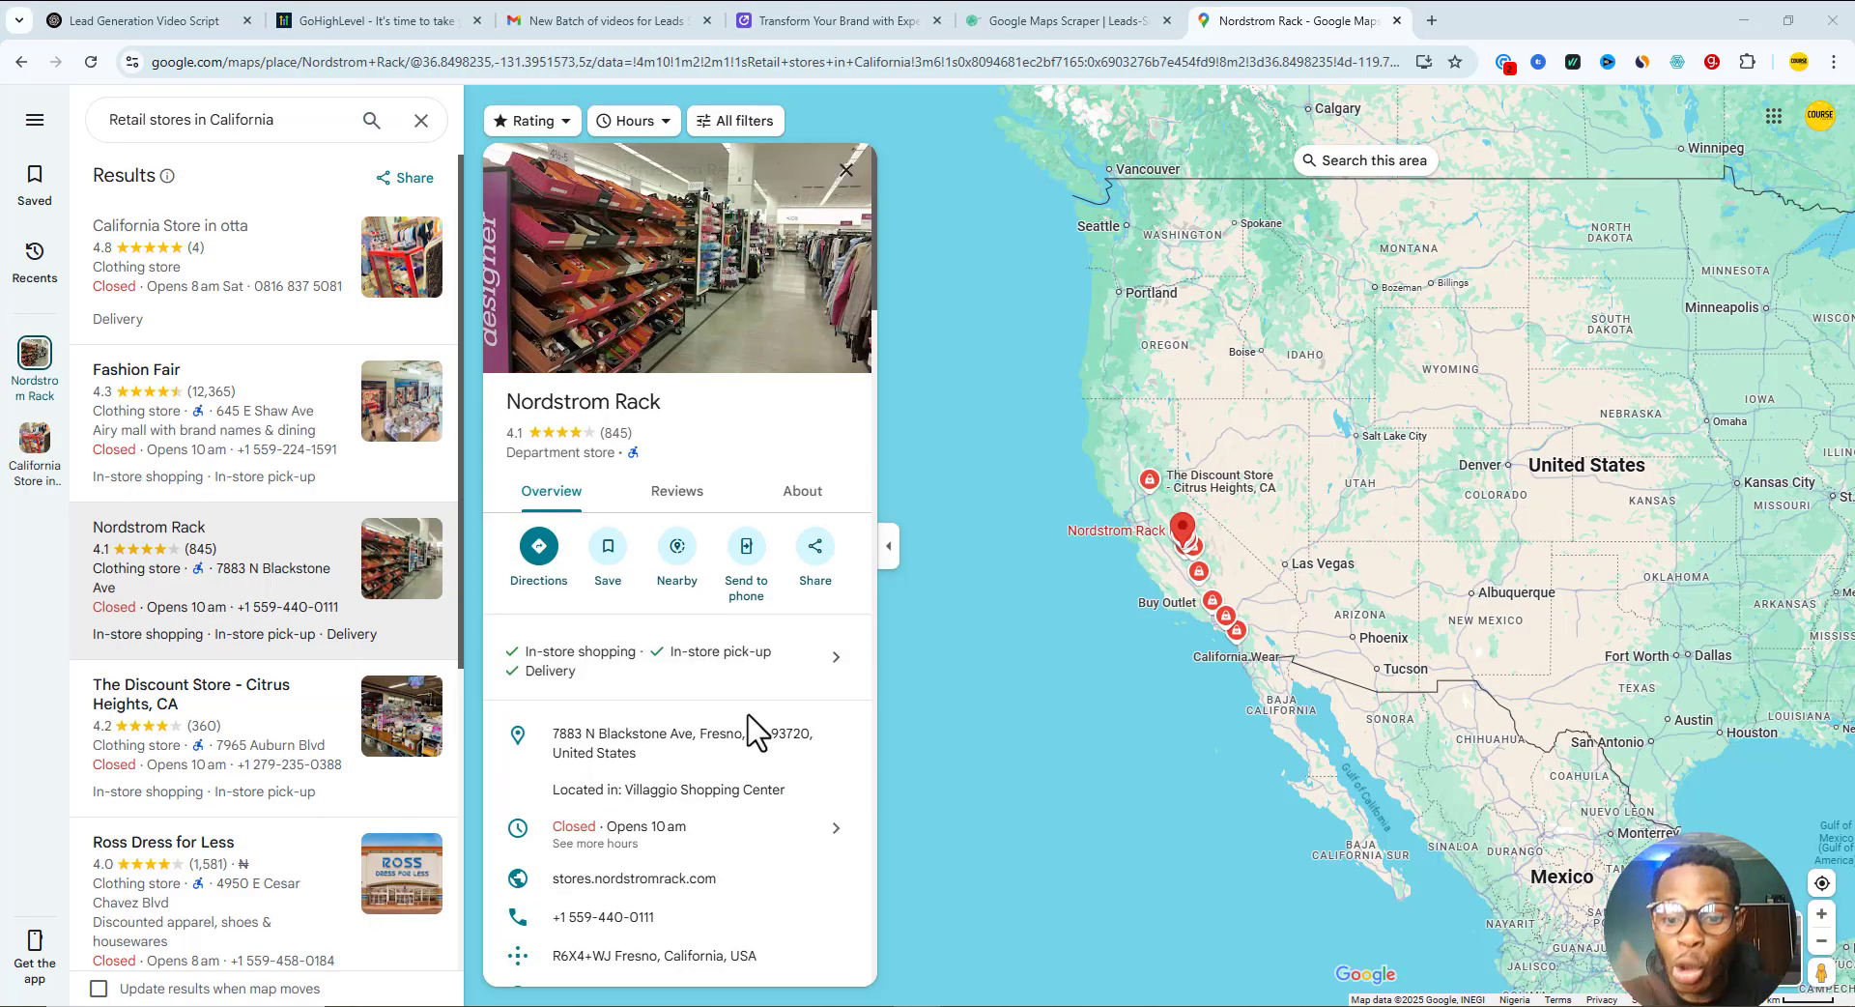
scroll(751, 735, "down", 4)
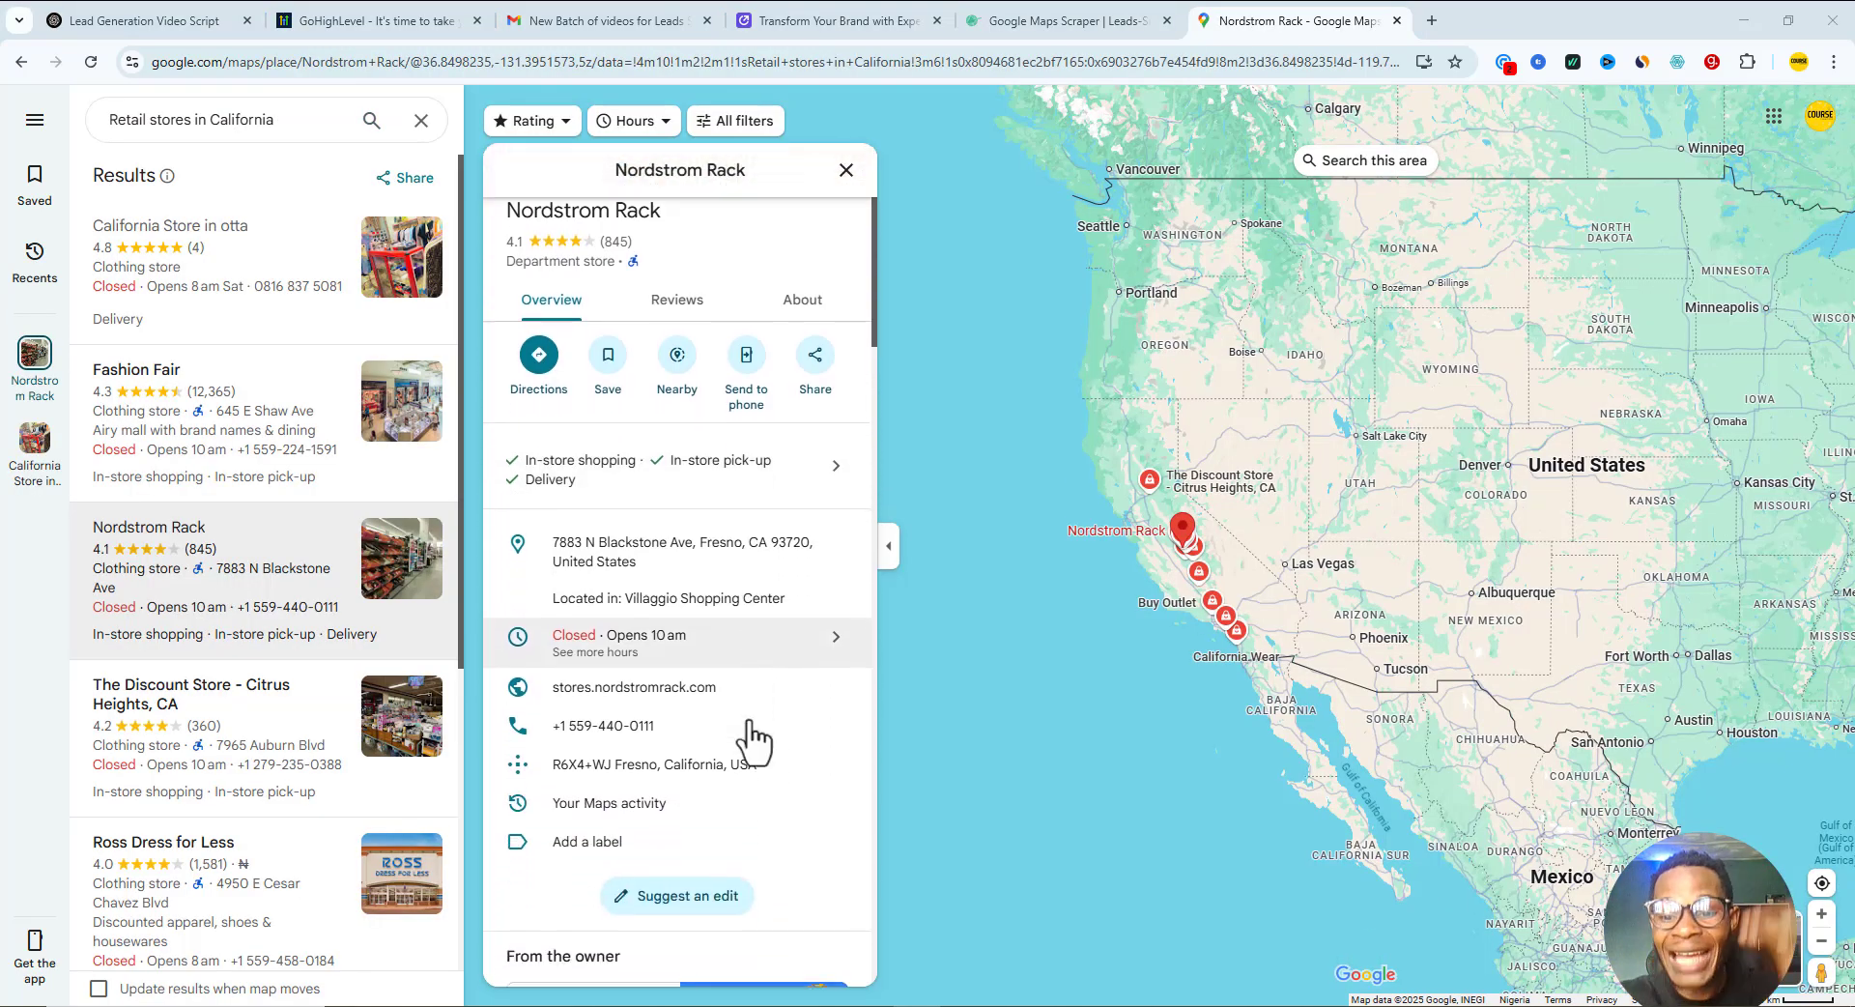
scroll(752, 735, "down", 2)
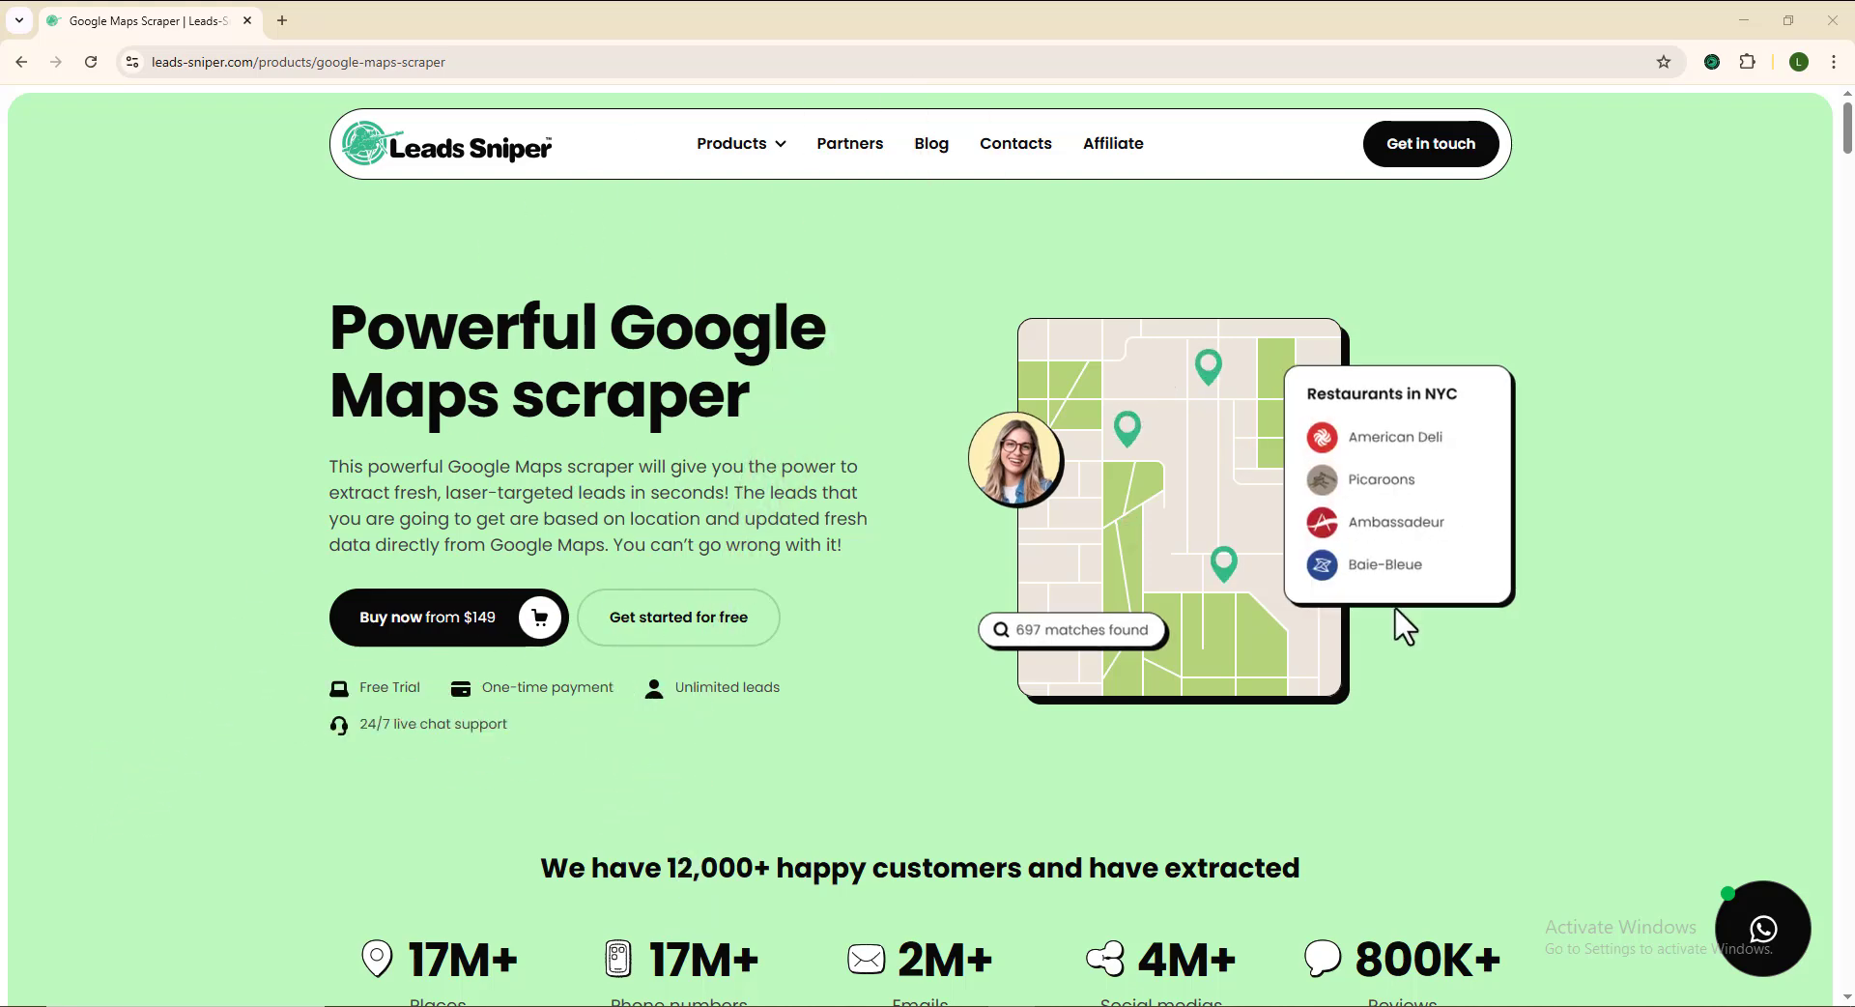
Scroll down the Leads Sniper product page to reach the installation guide.
scroll(1660, 305, "down", 4)
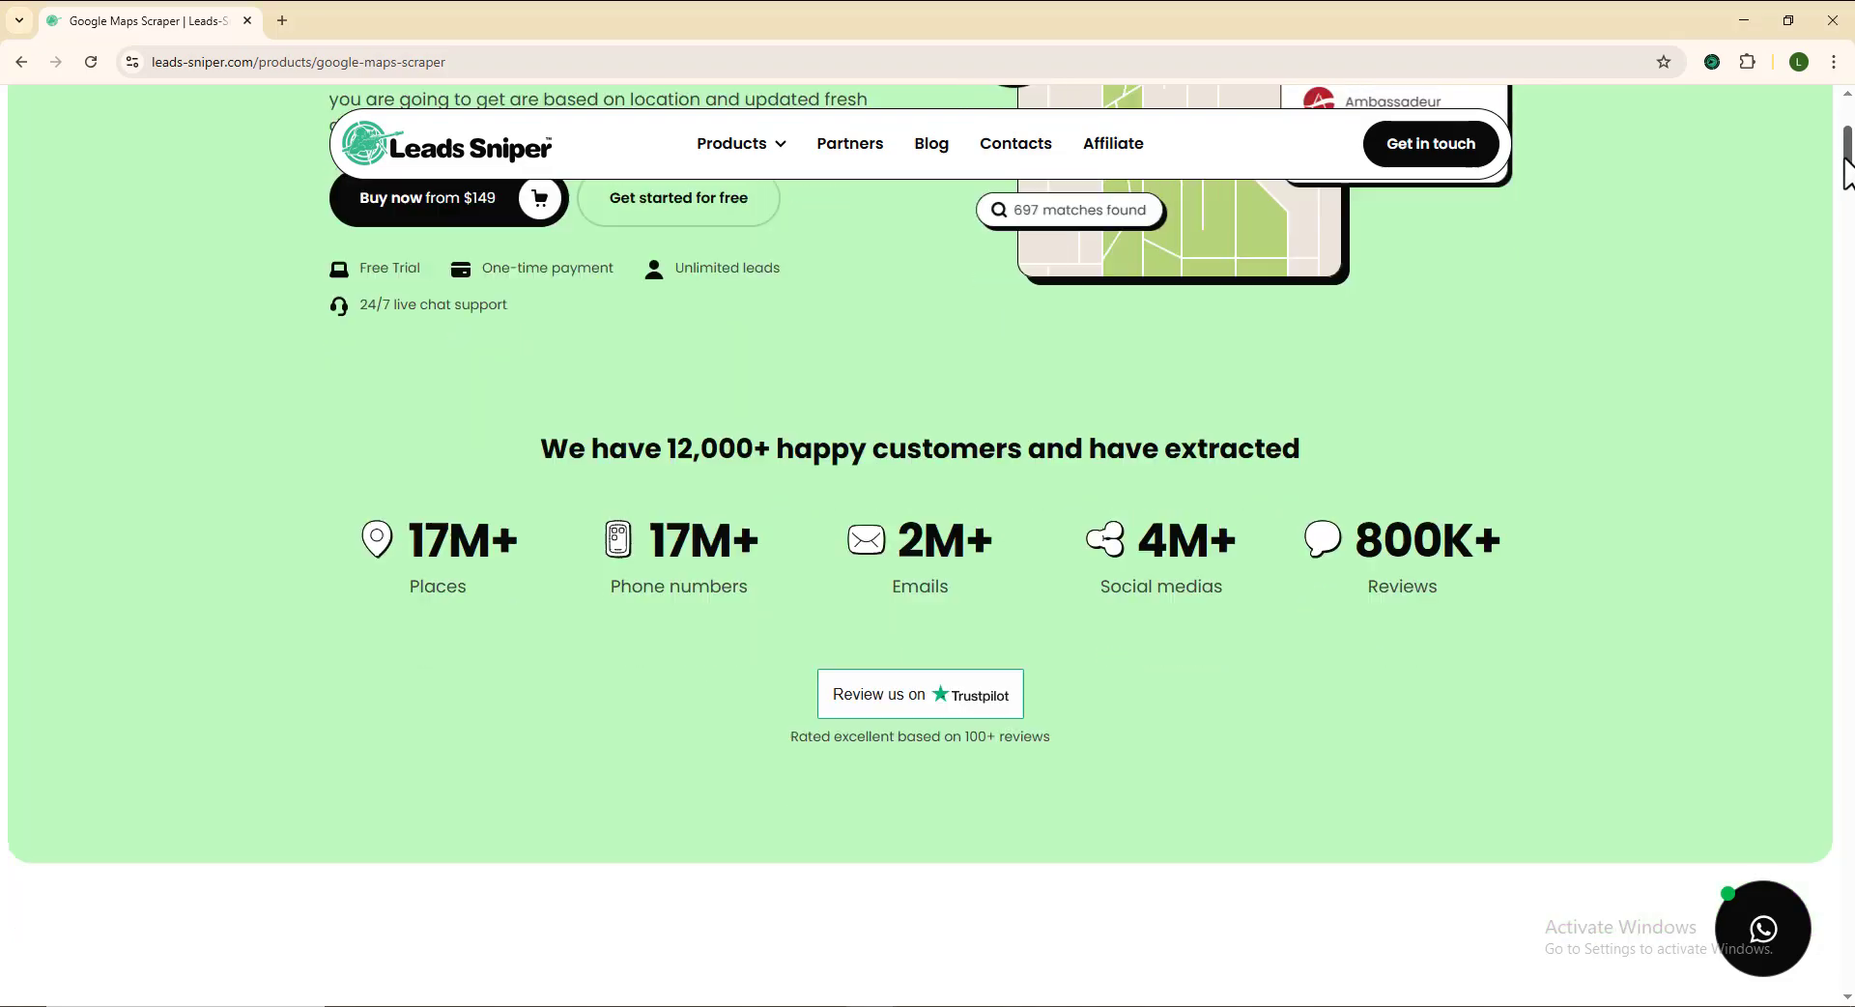
left_click_drag(1846, 158, 1847, 810)
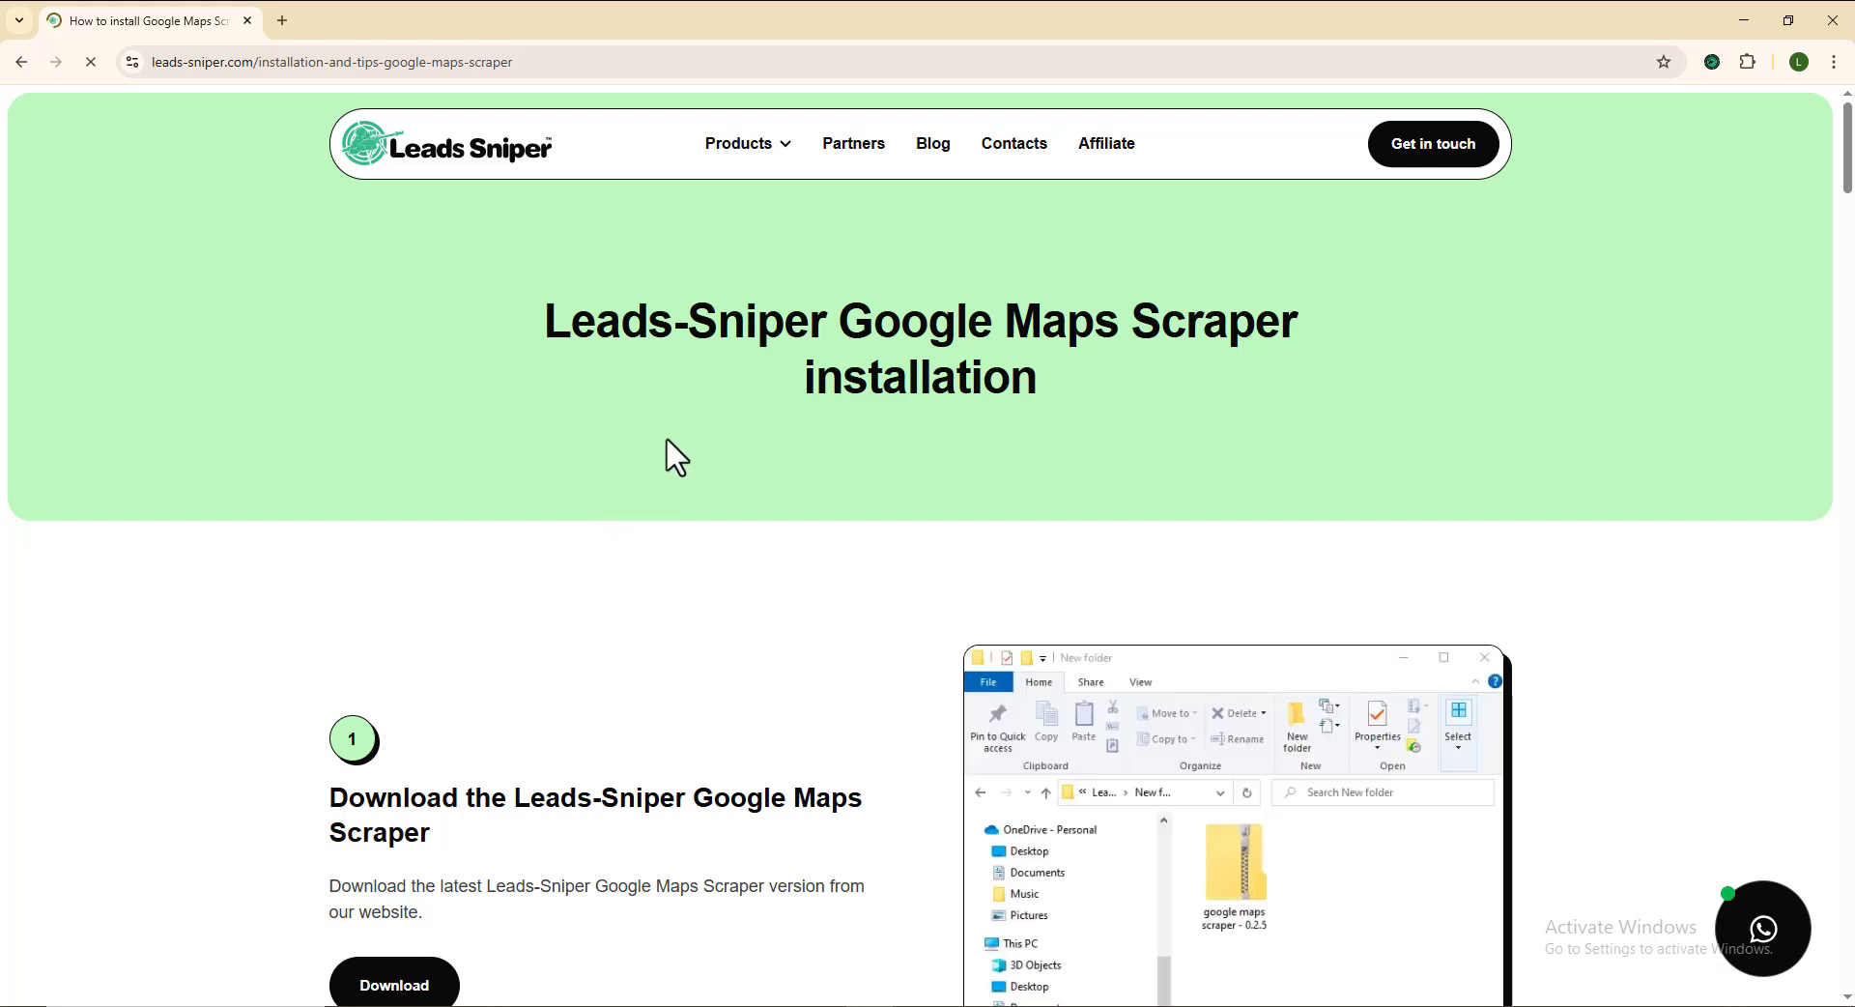
Scroll the installation guide past step 1 down to step 2, 'Unzip the file'.
scroll(677, 456, "down", 2)
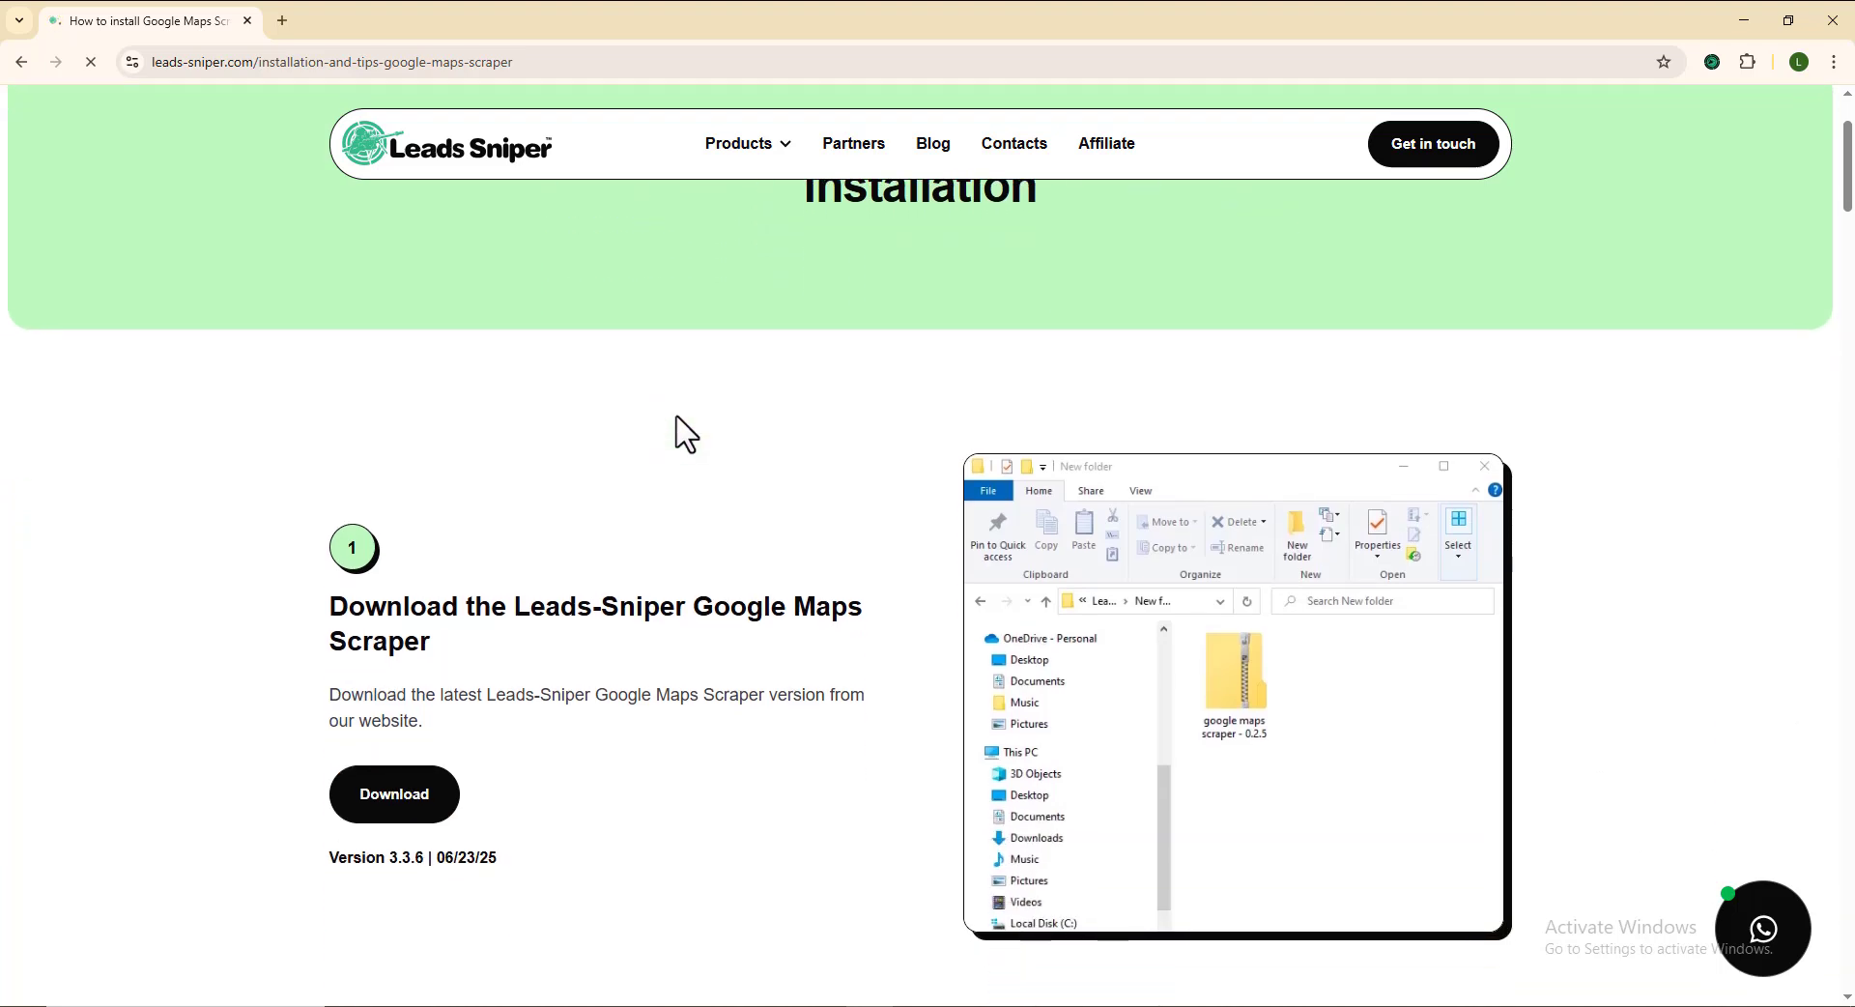
scroll(682, 416, "down", 3)
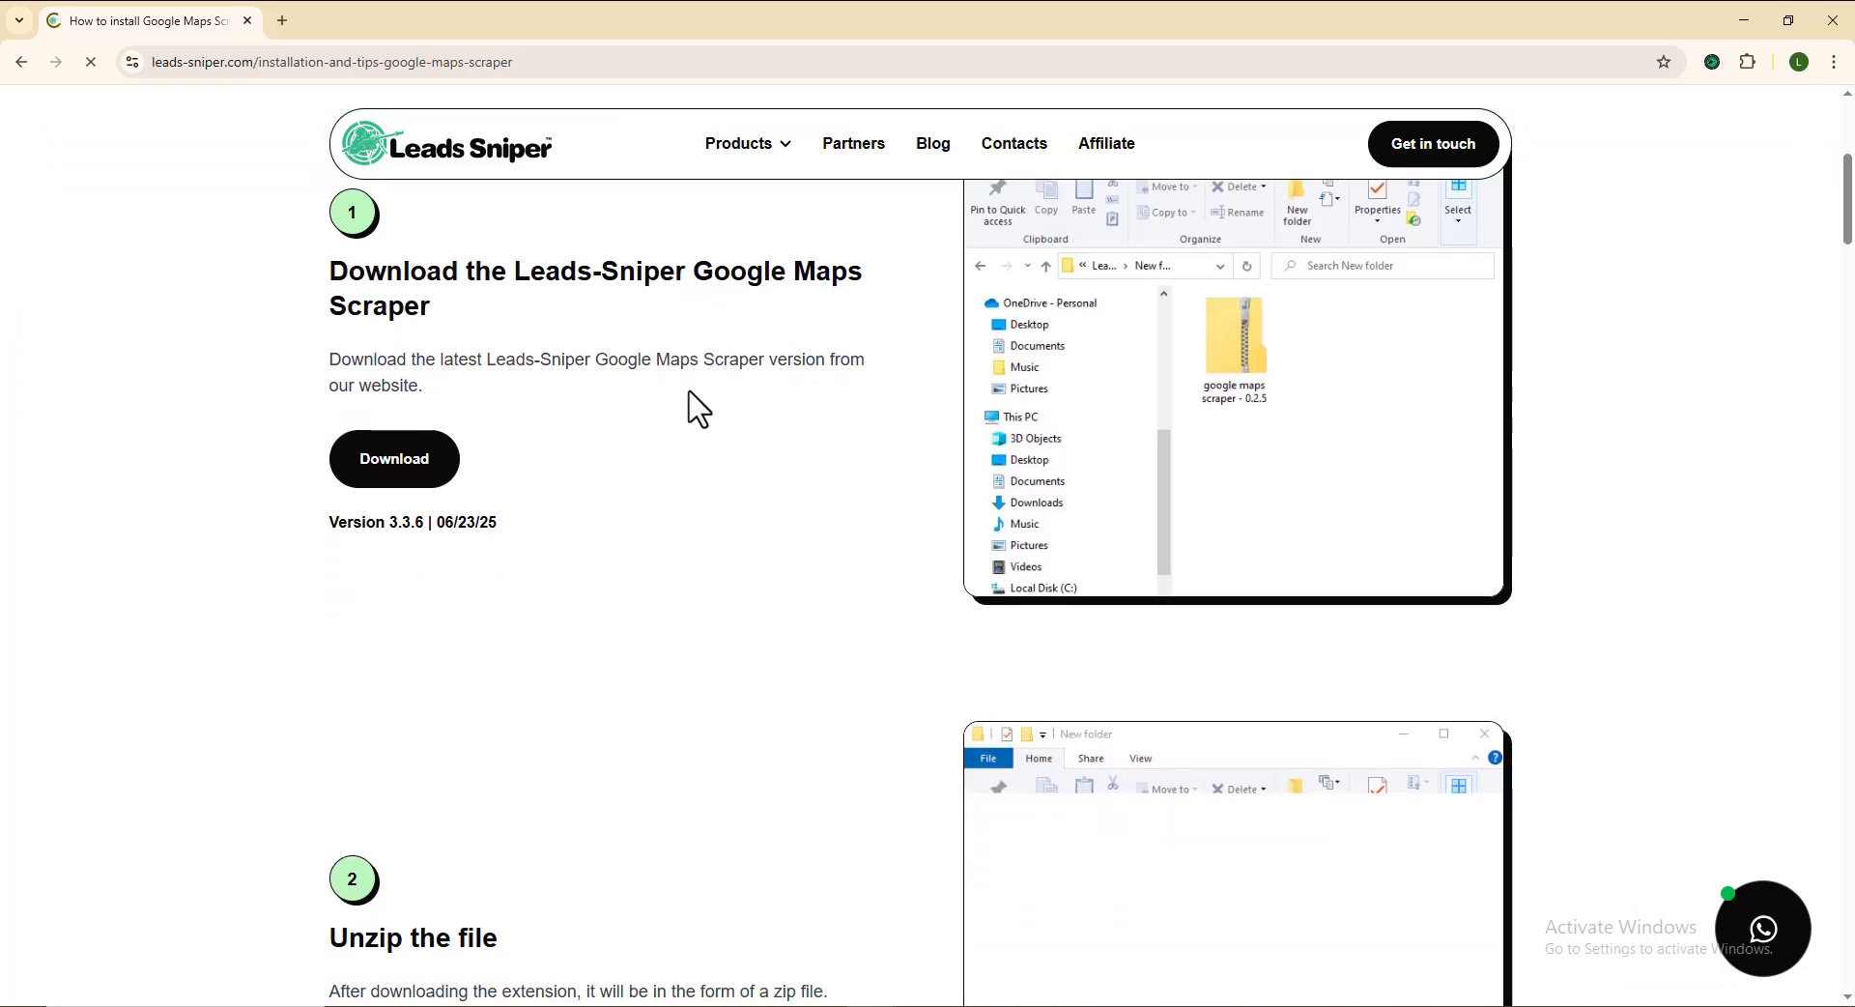
scroll(696, 402, "up", 2)
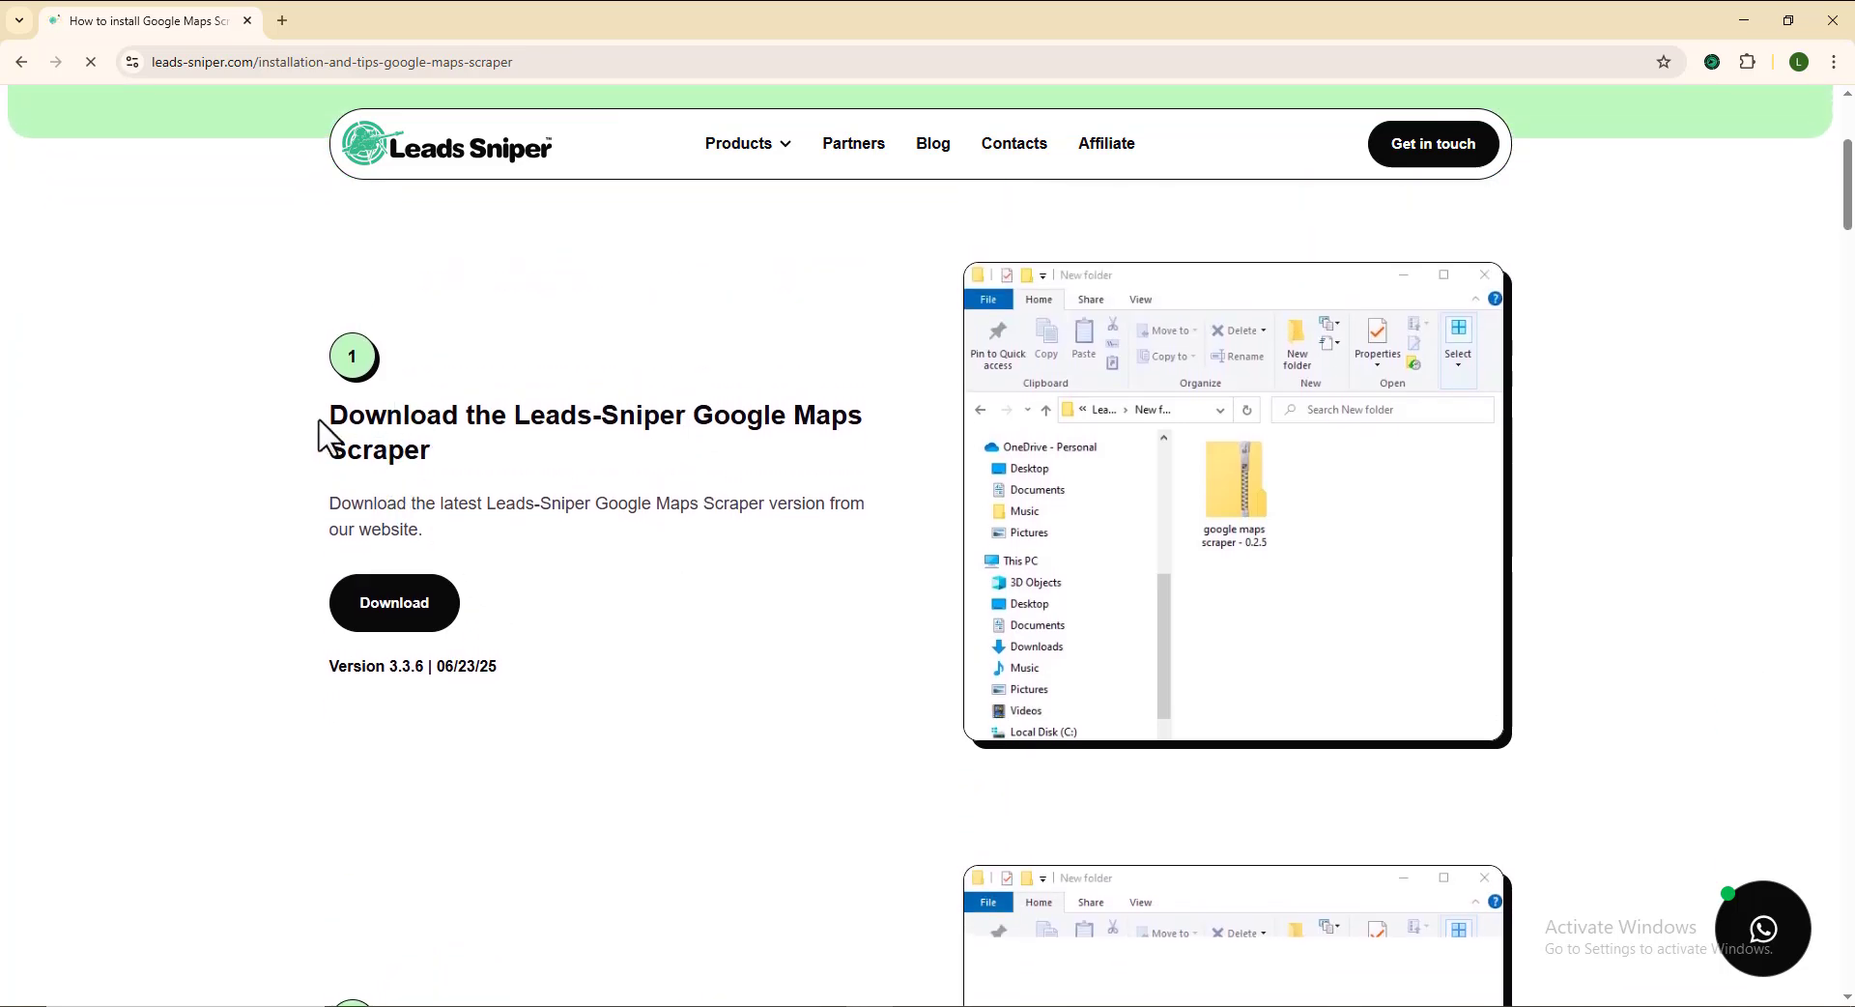
left_click_drag(324, 437, 505, 472)
left_click(519, 488)
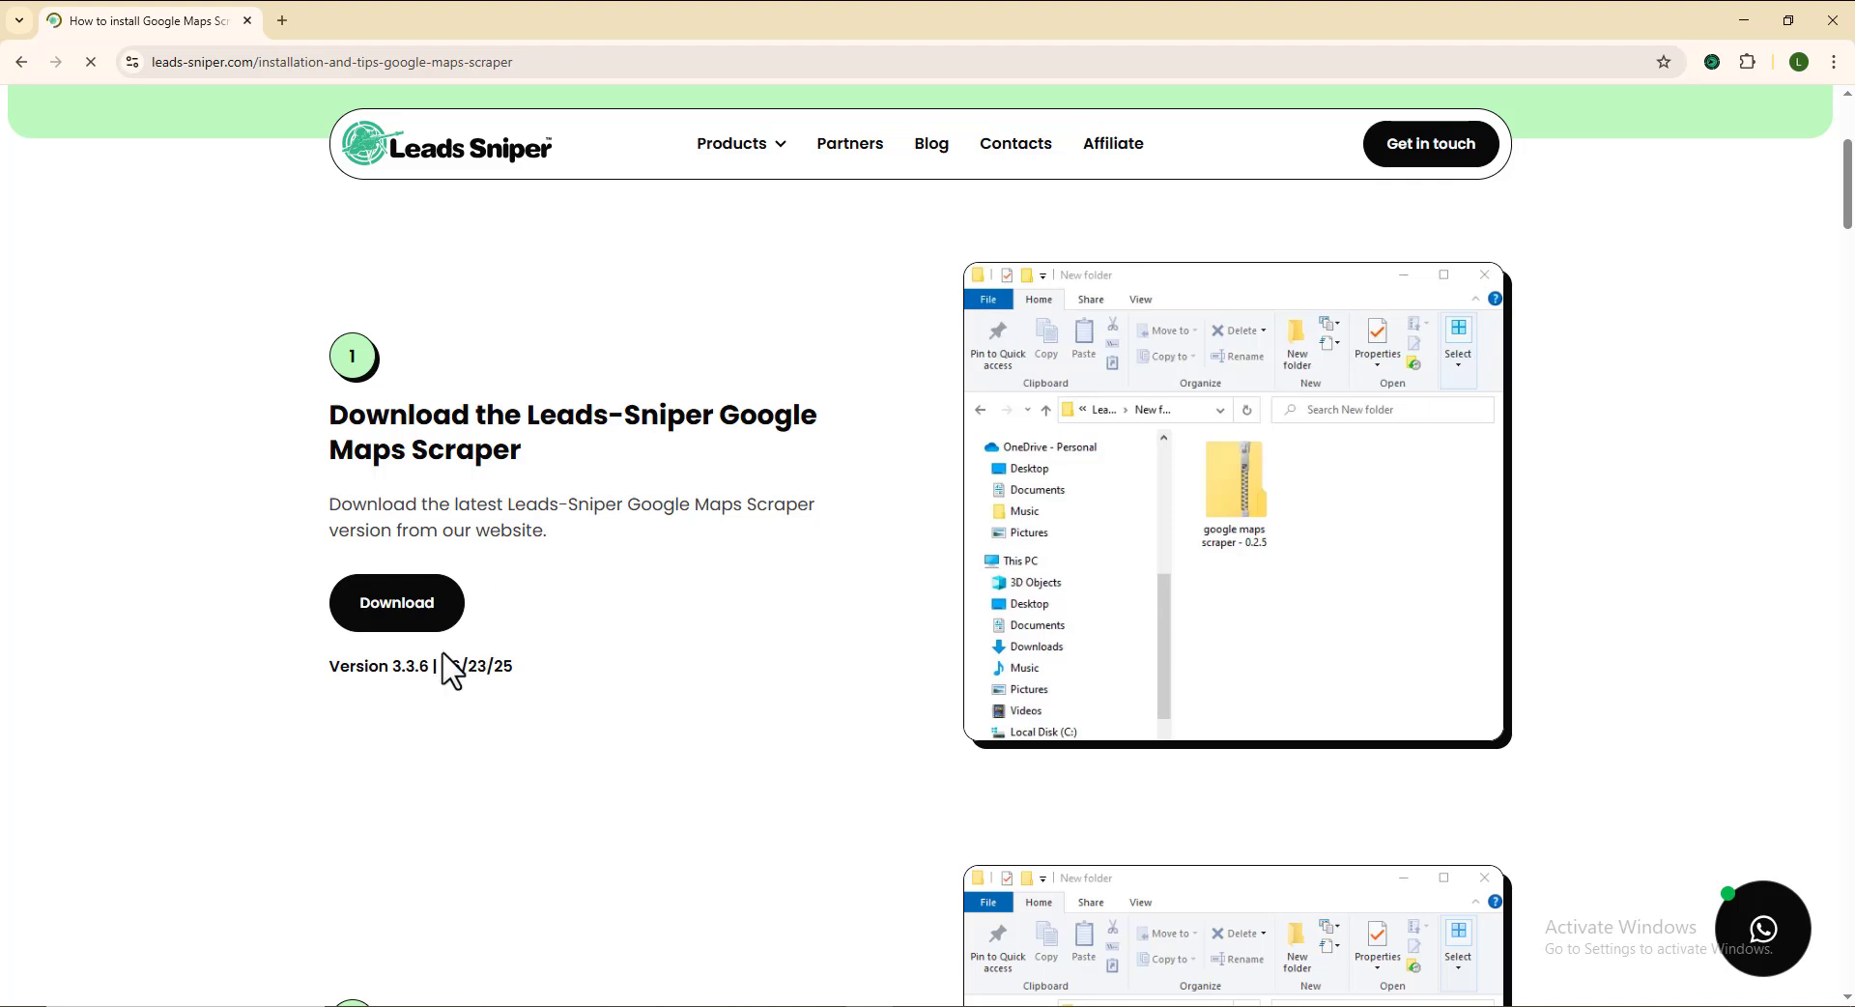
scroll(873, 542, "down", 5)
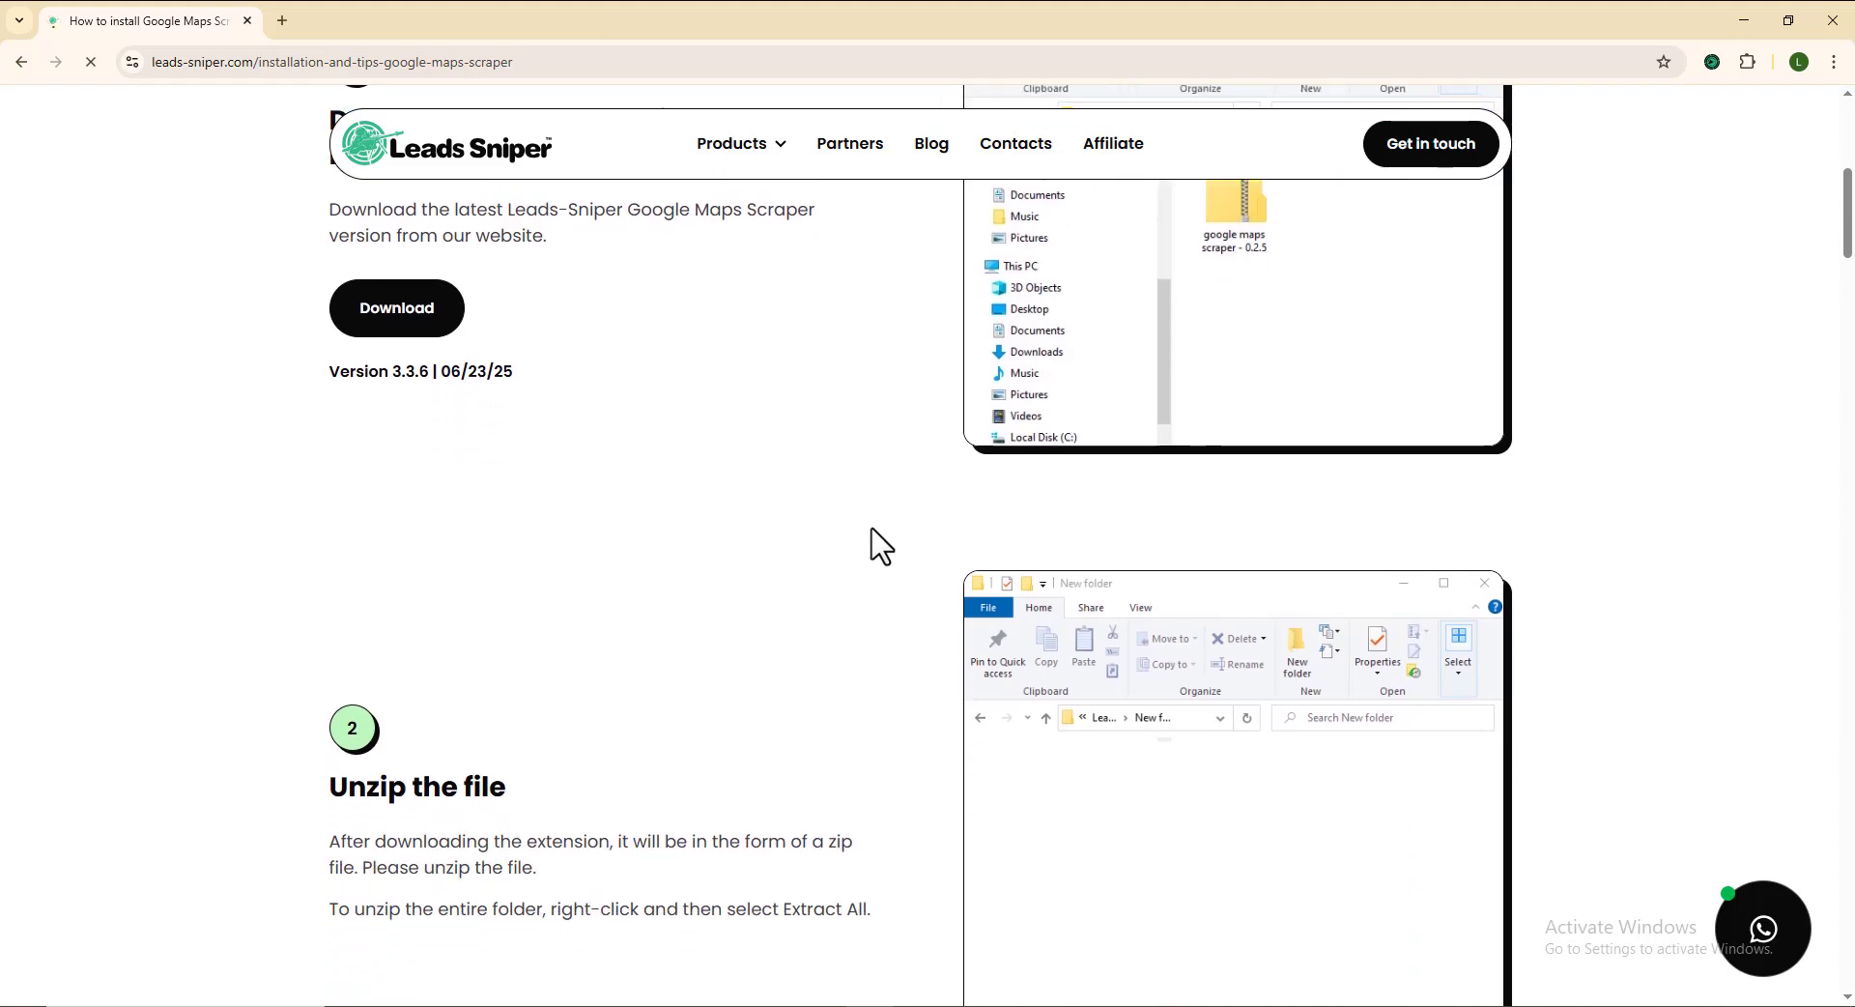
scroll(733, 519, "down", 2)
scroll(734, 519, "up", 2)
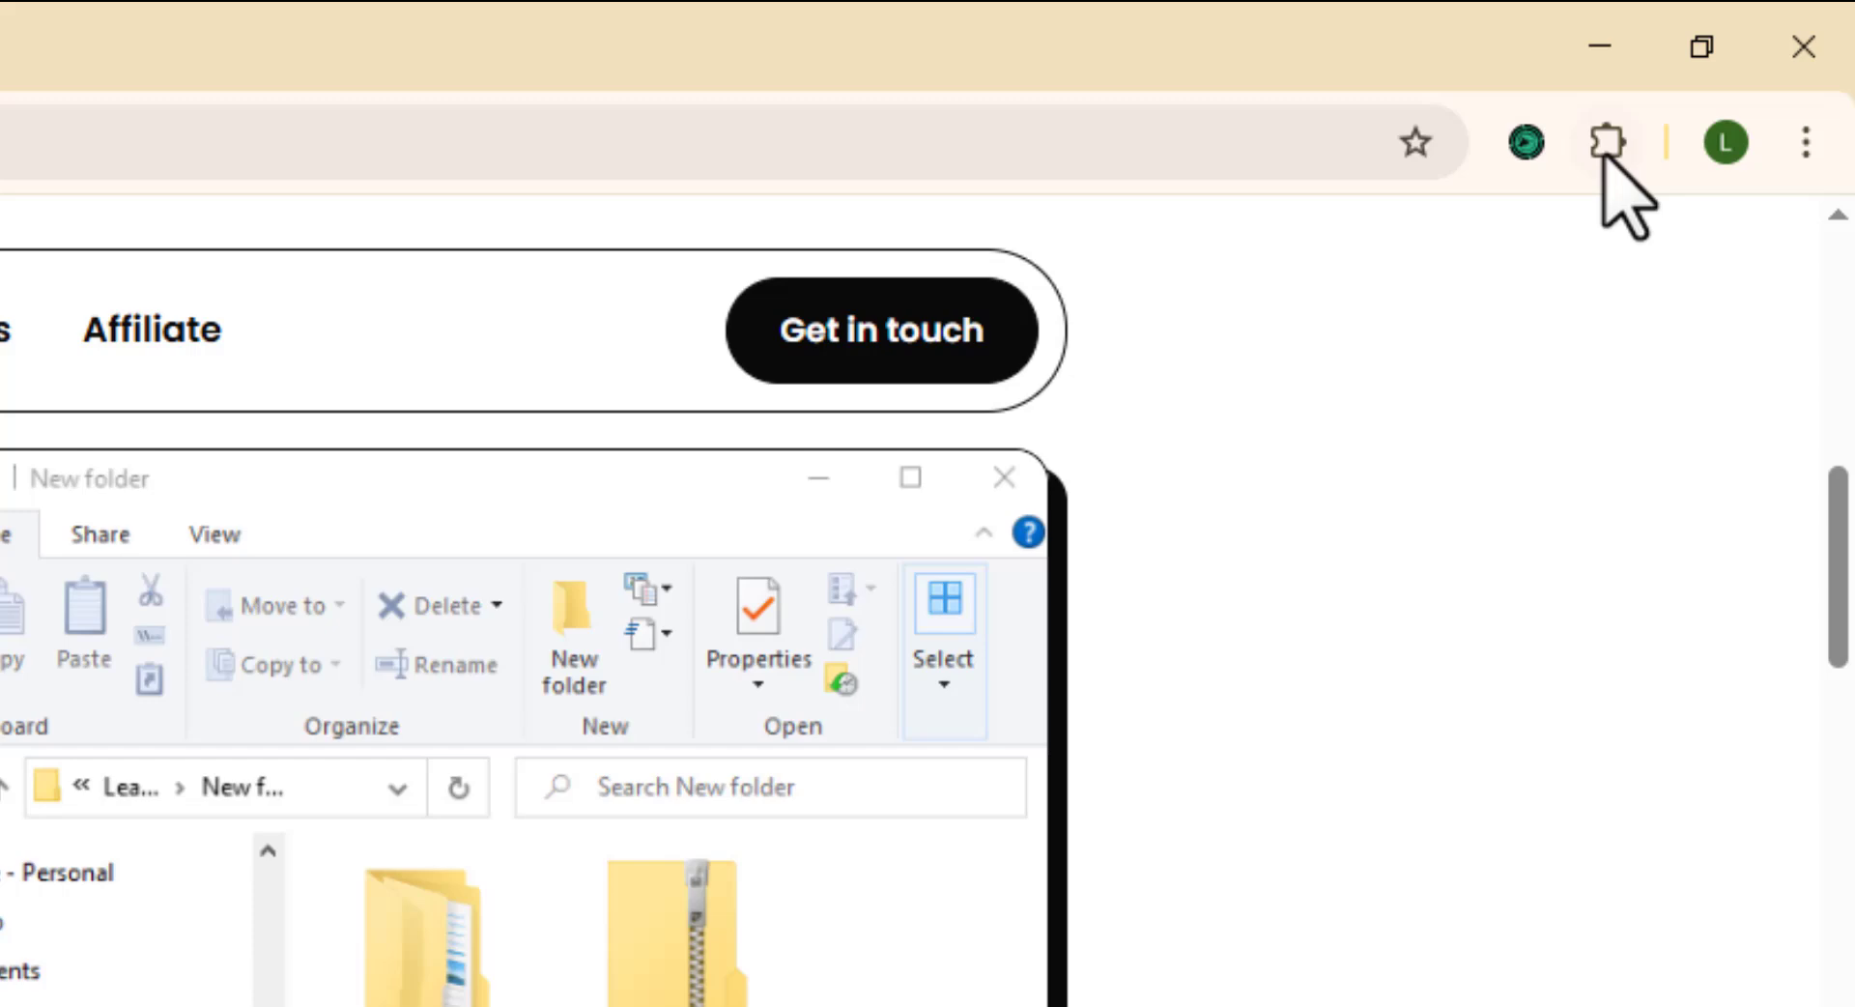
Open the pinned Leads Sniper extension panel, version 3.3.3, from the Chrome toolbar.
left_click(1607, 145)
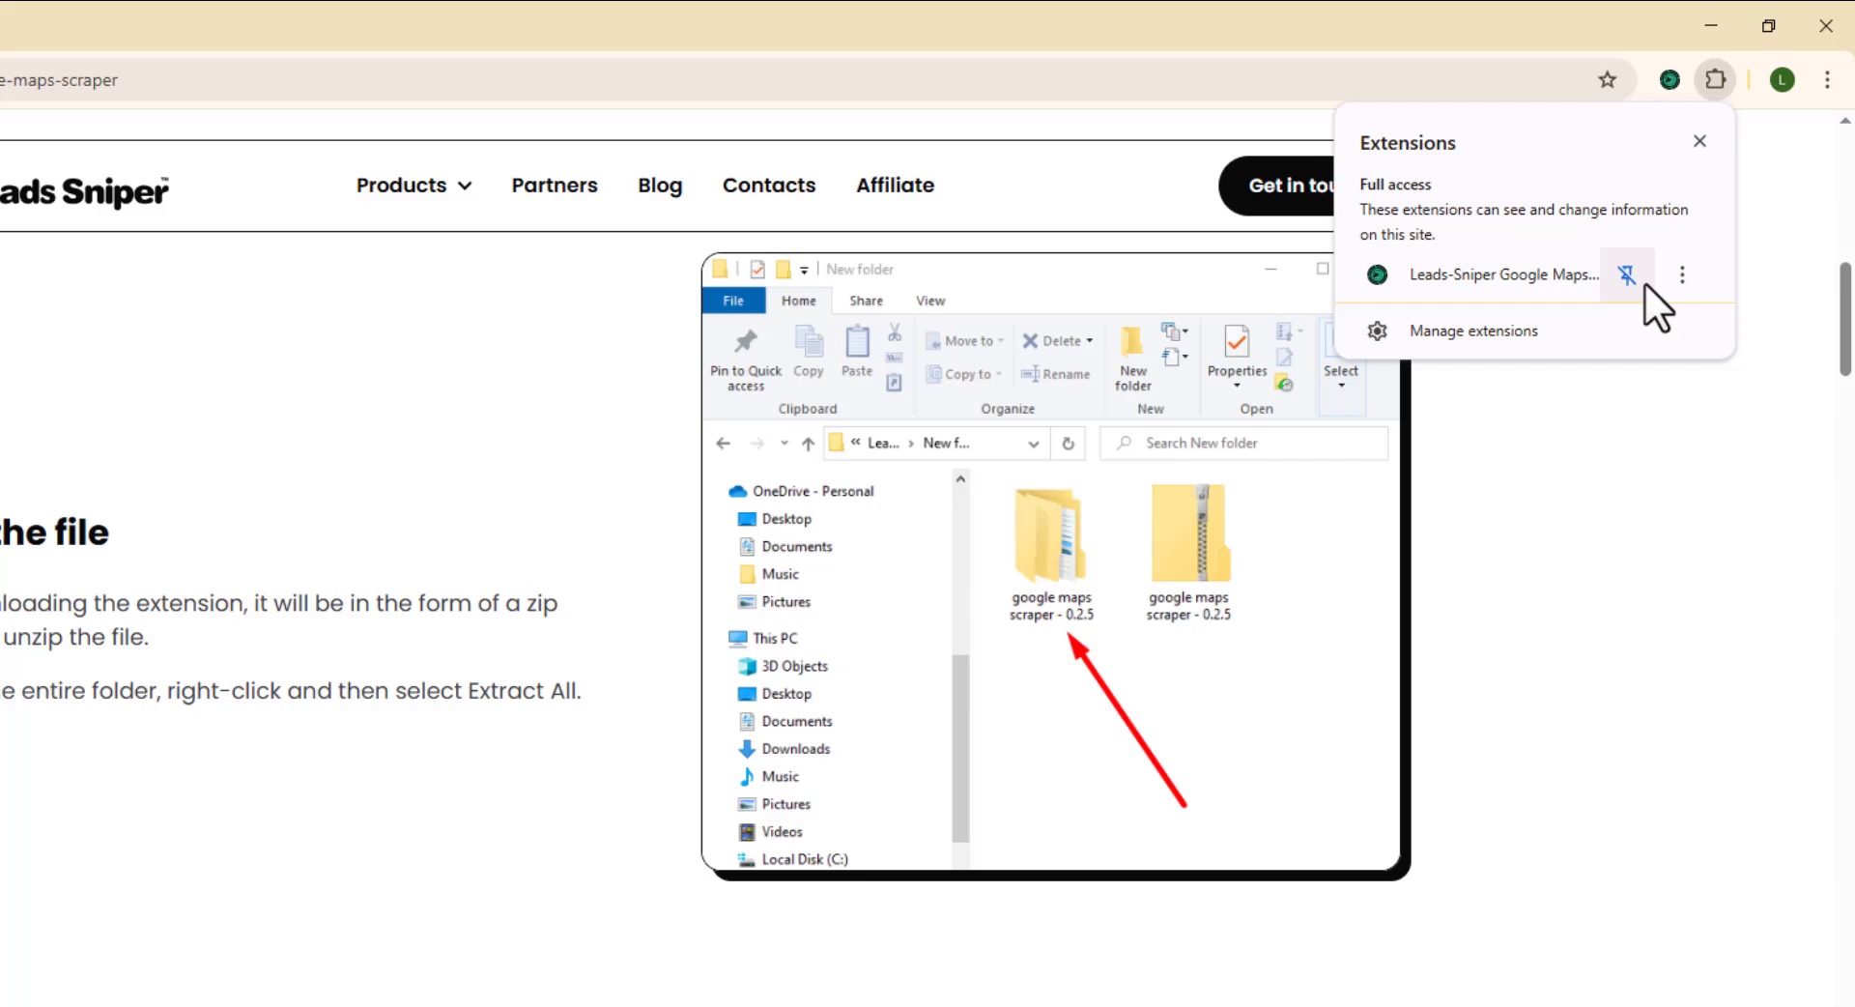
left_click(1674, 446)
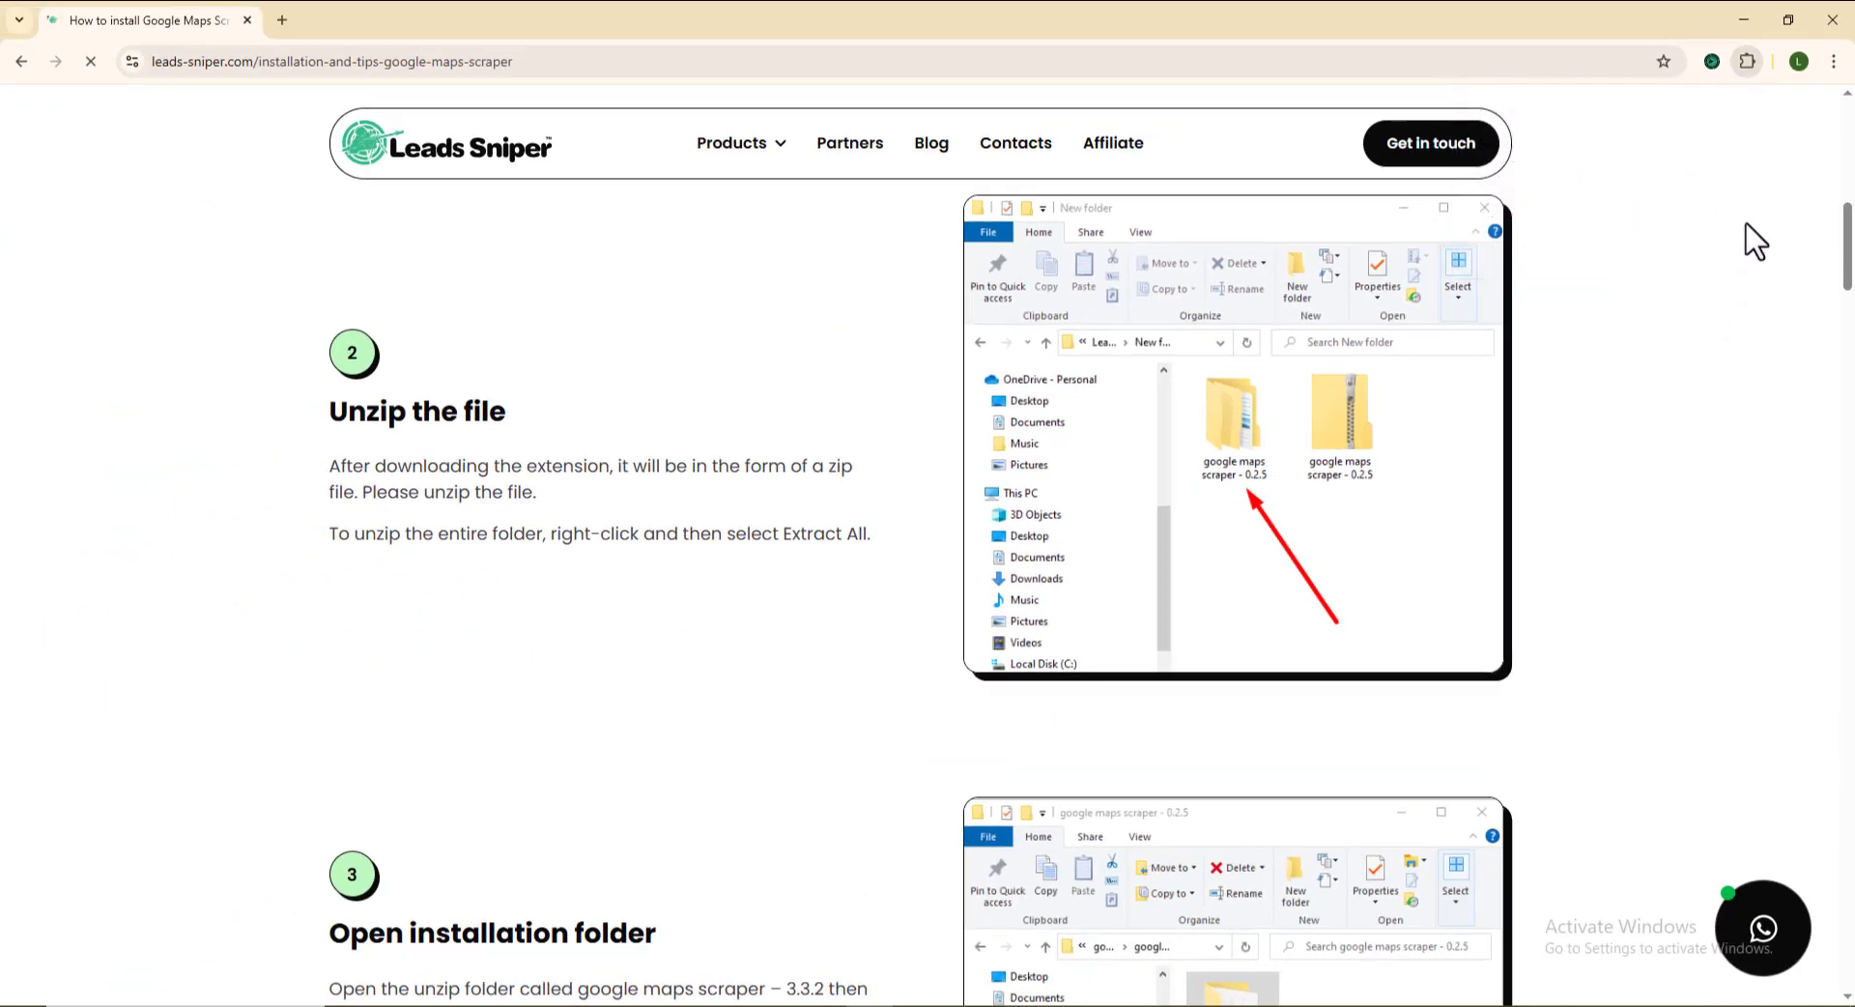
left_click(1713, 61)
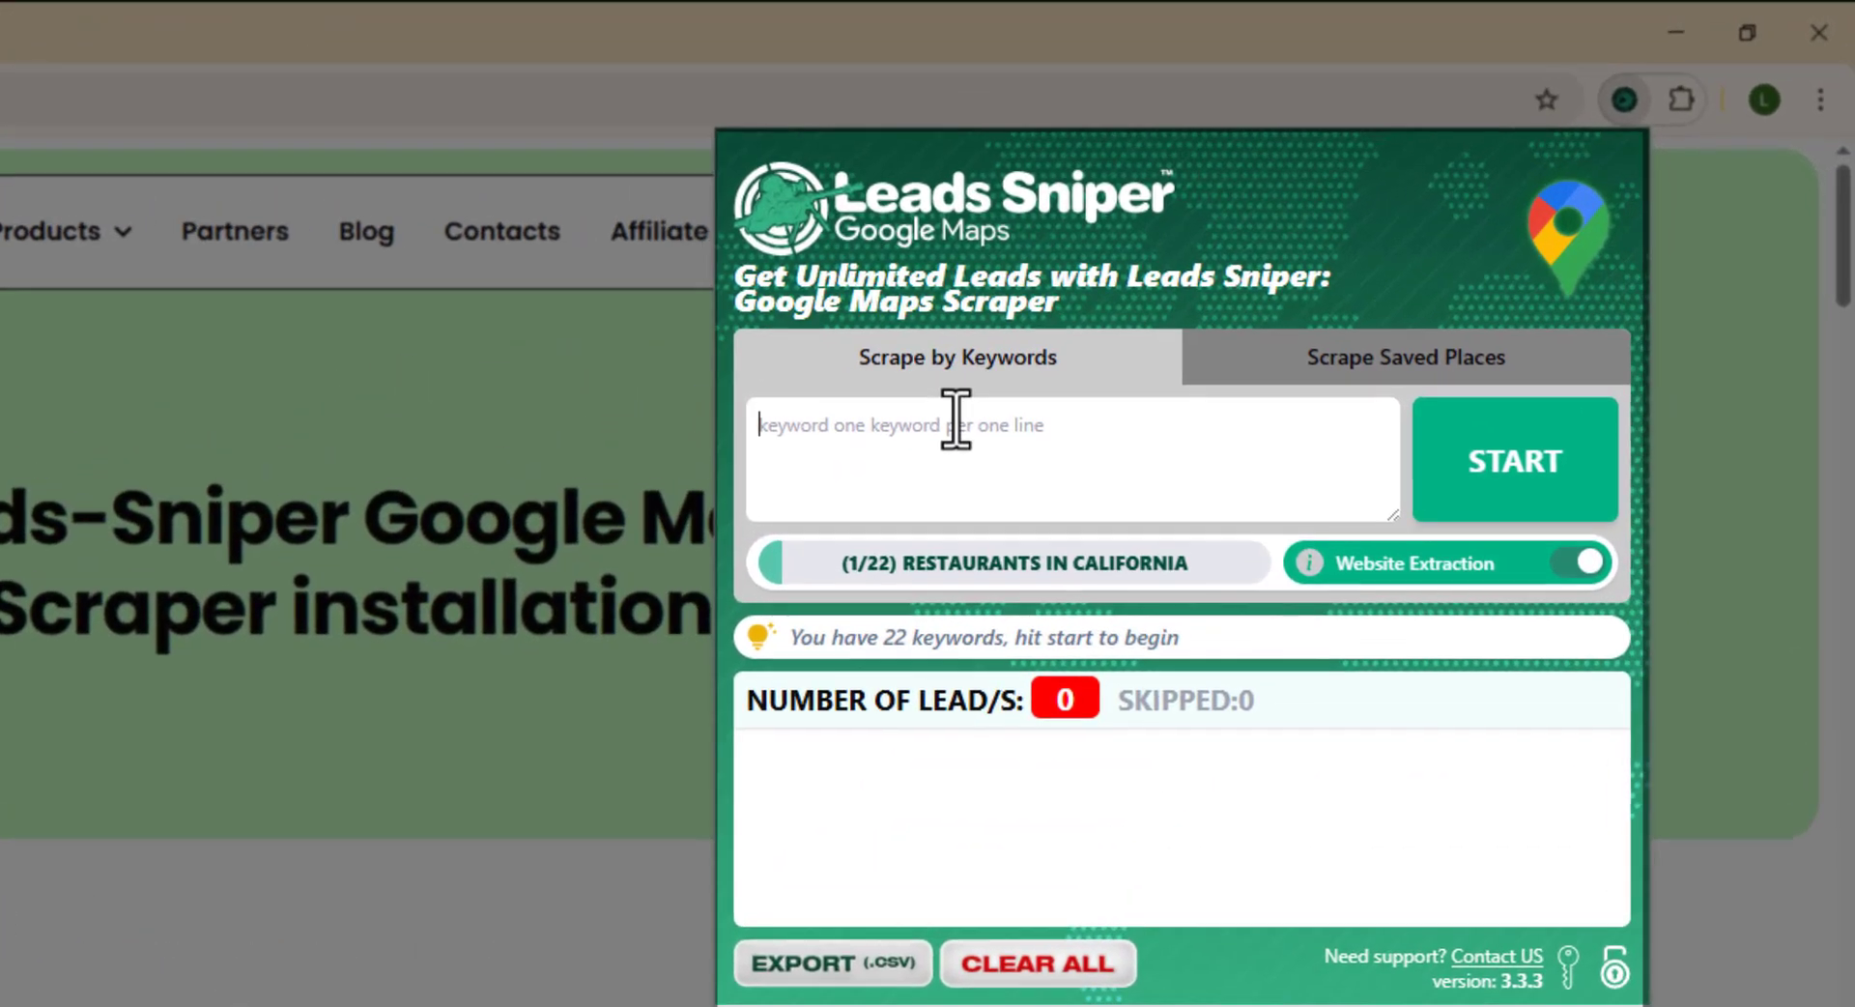
Replace the keyword list with the single keyword 'Realtors in Chicago'.
type("E")
key("BackSpace")
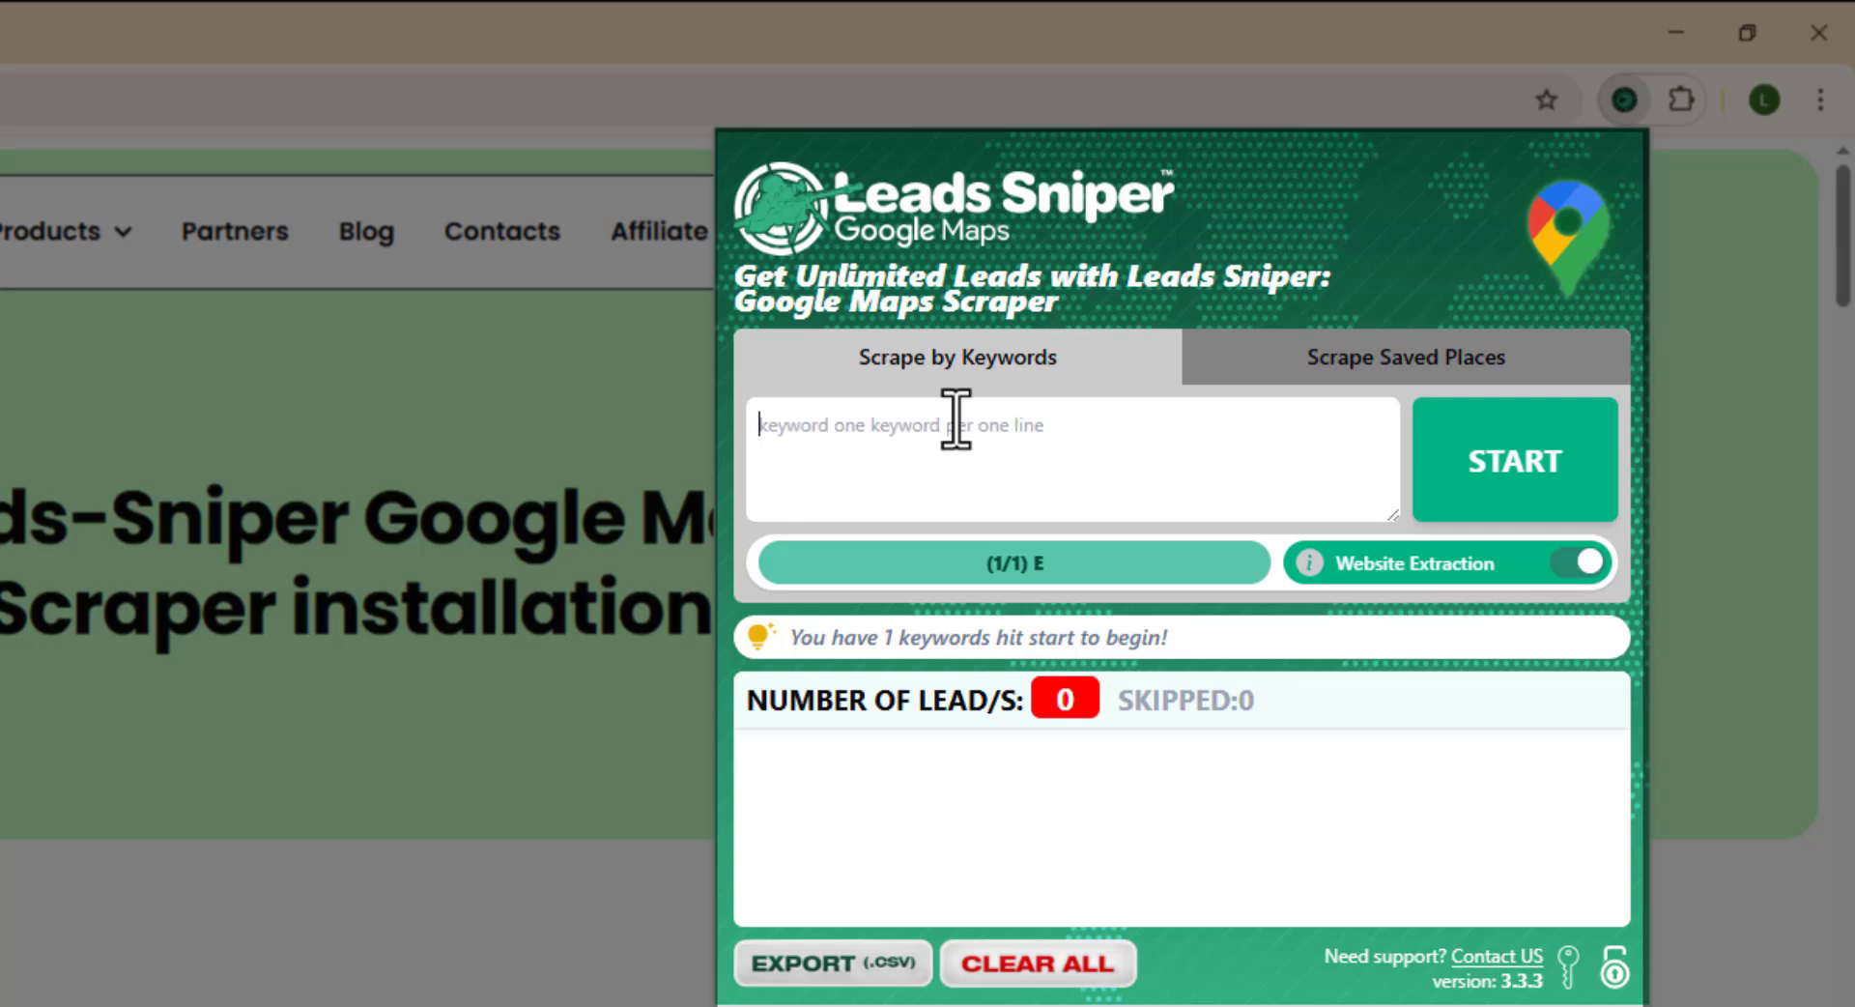
type("Realto")
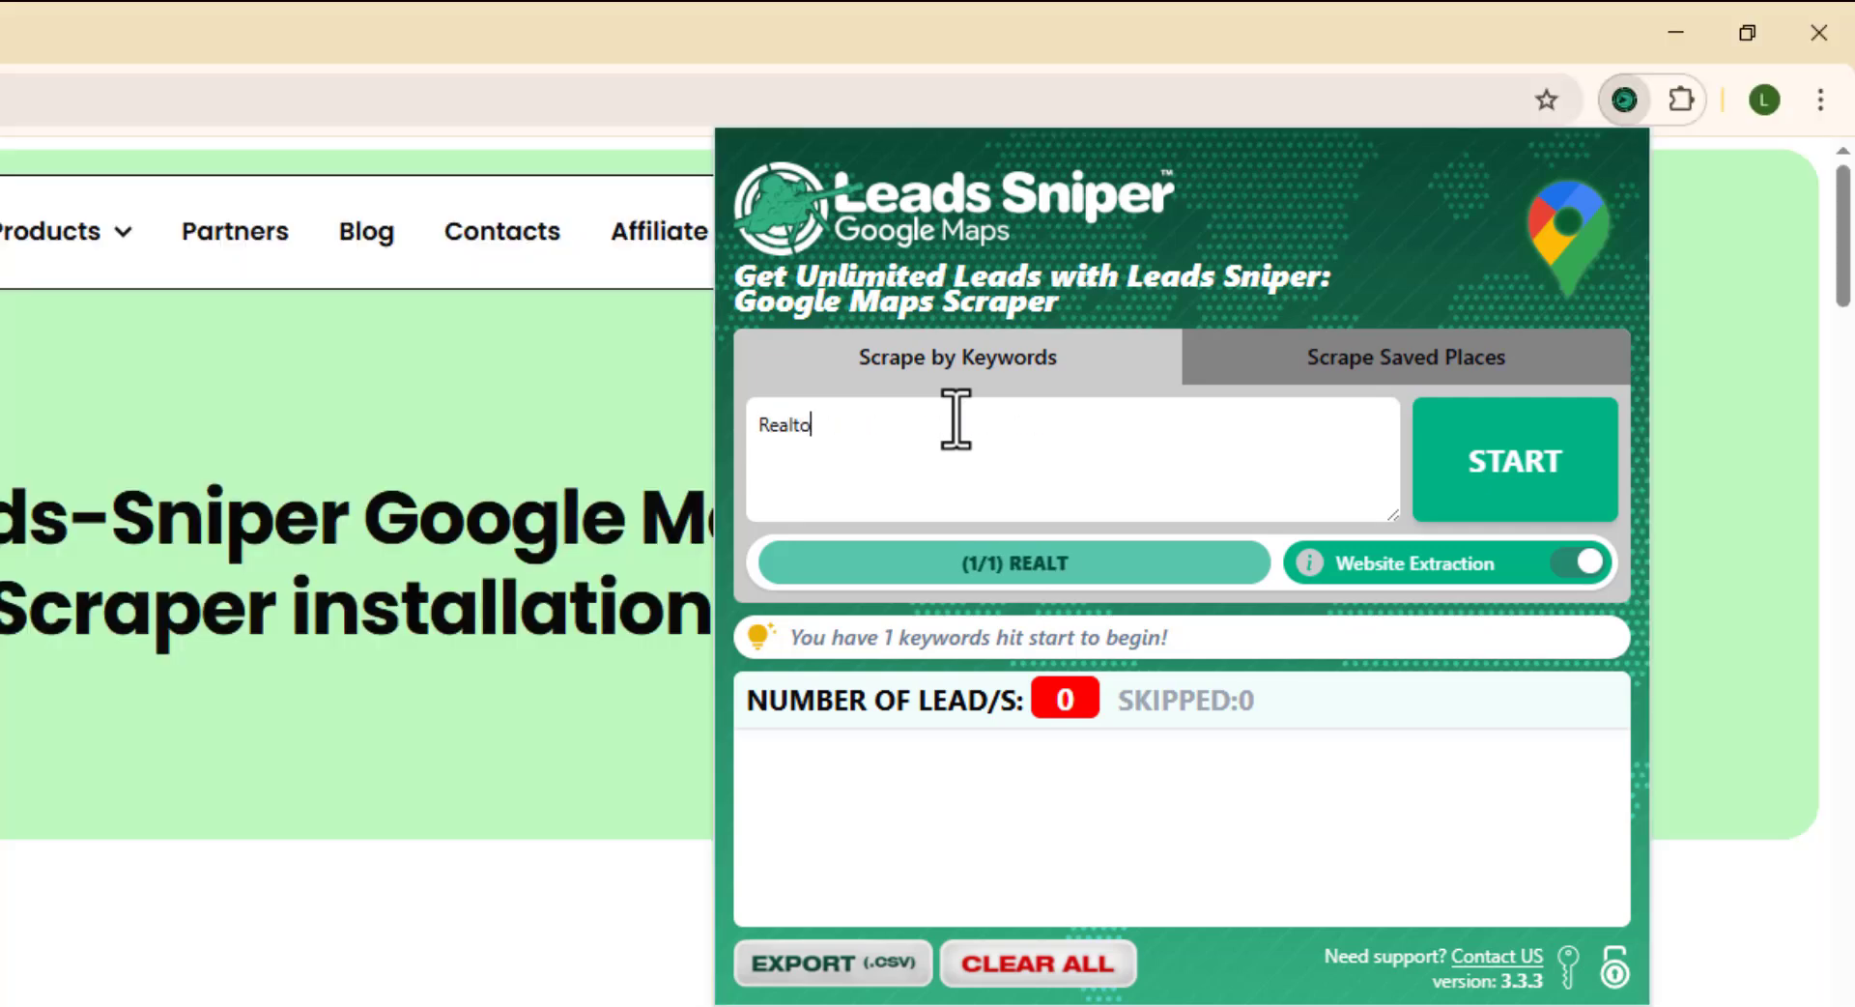
type("rs in ")
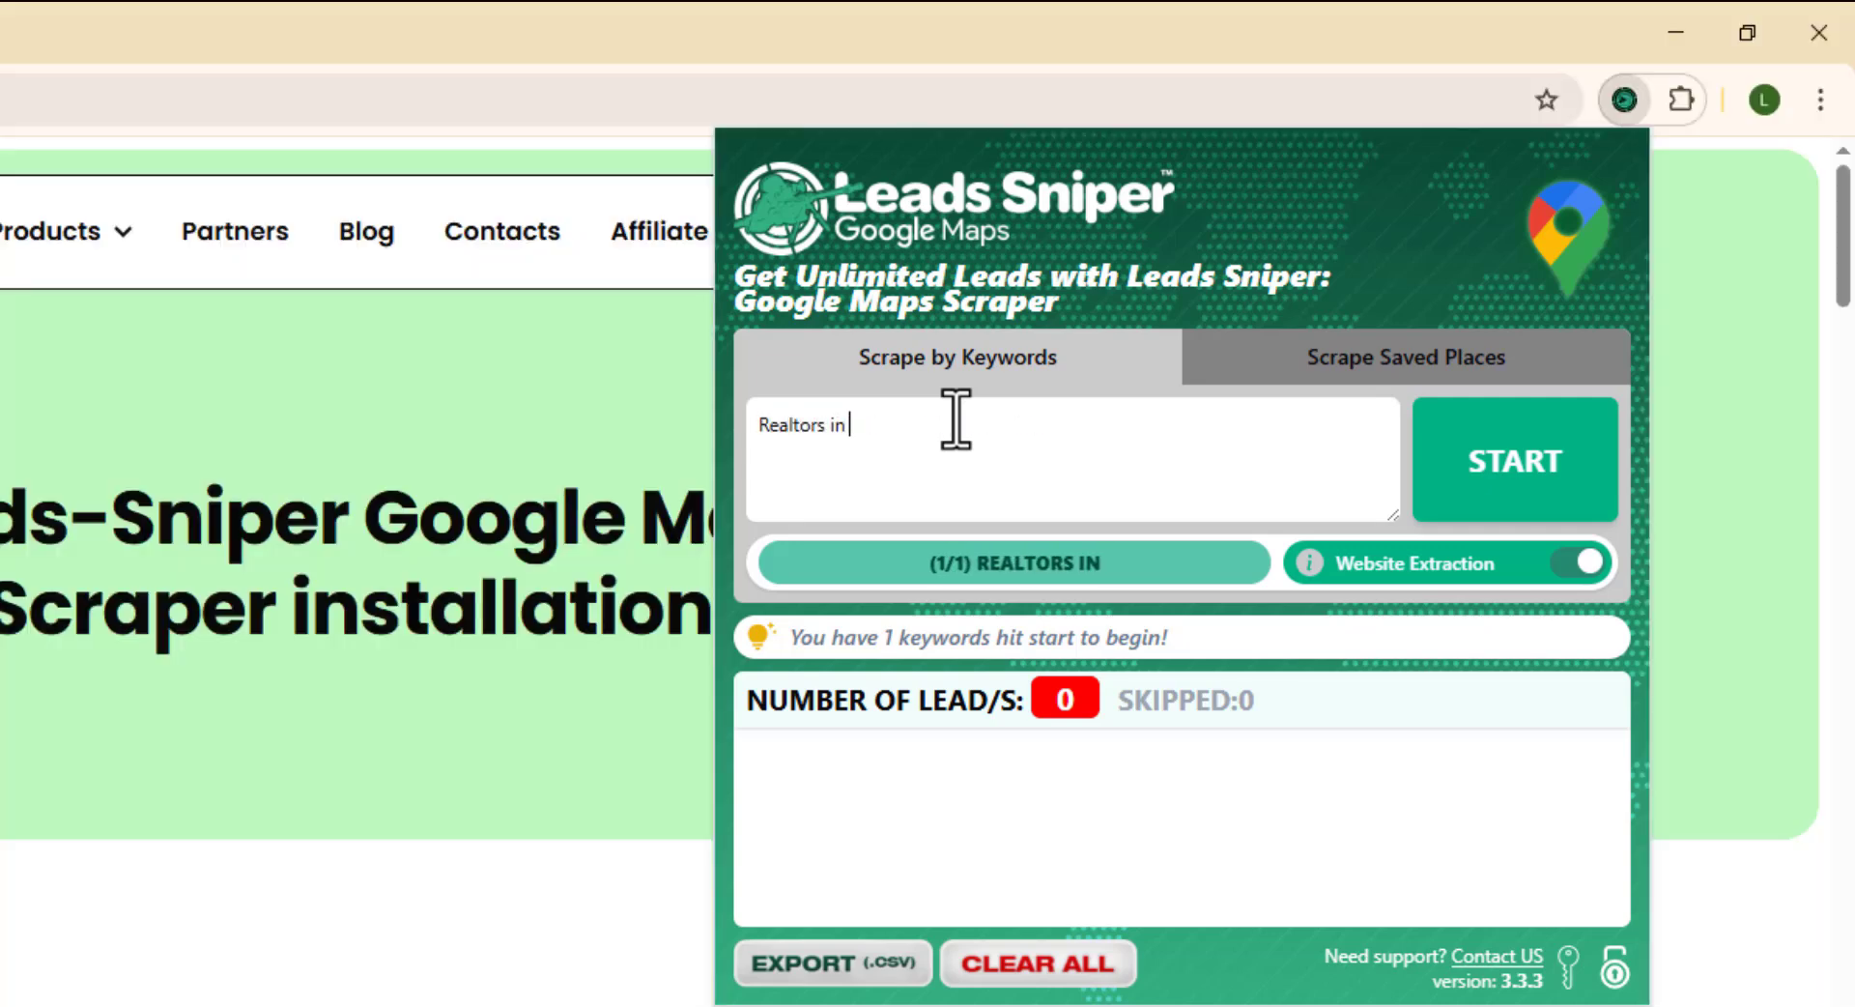
type("Chicago")
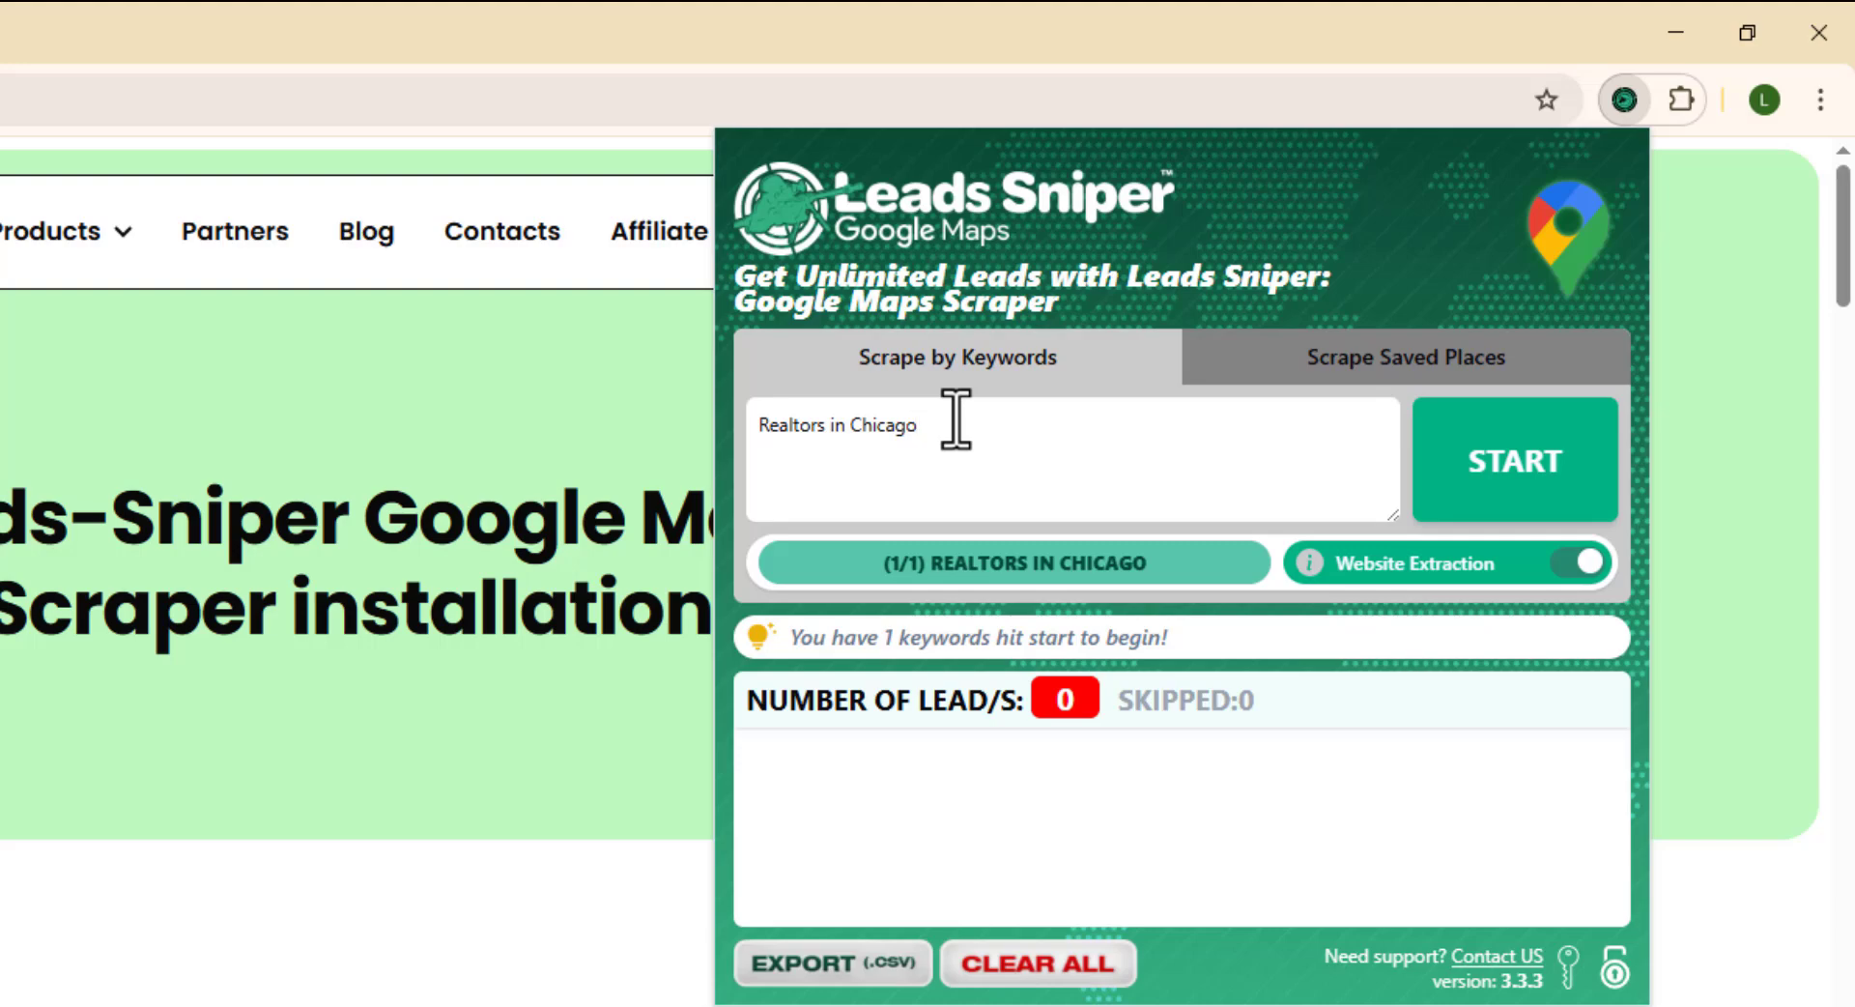
Start scraping 'Realtors in Chicago' and move the realtor-keyword sticky note over the map.
left_click(1510, 488)
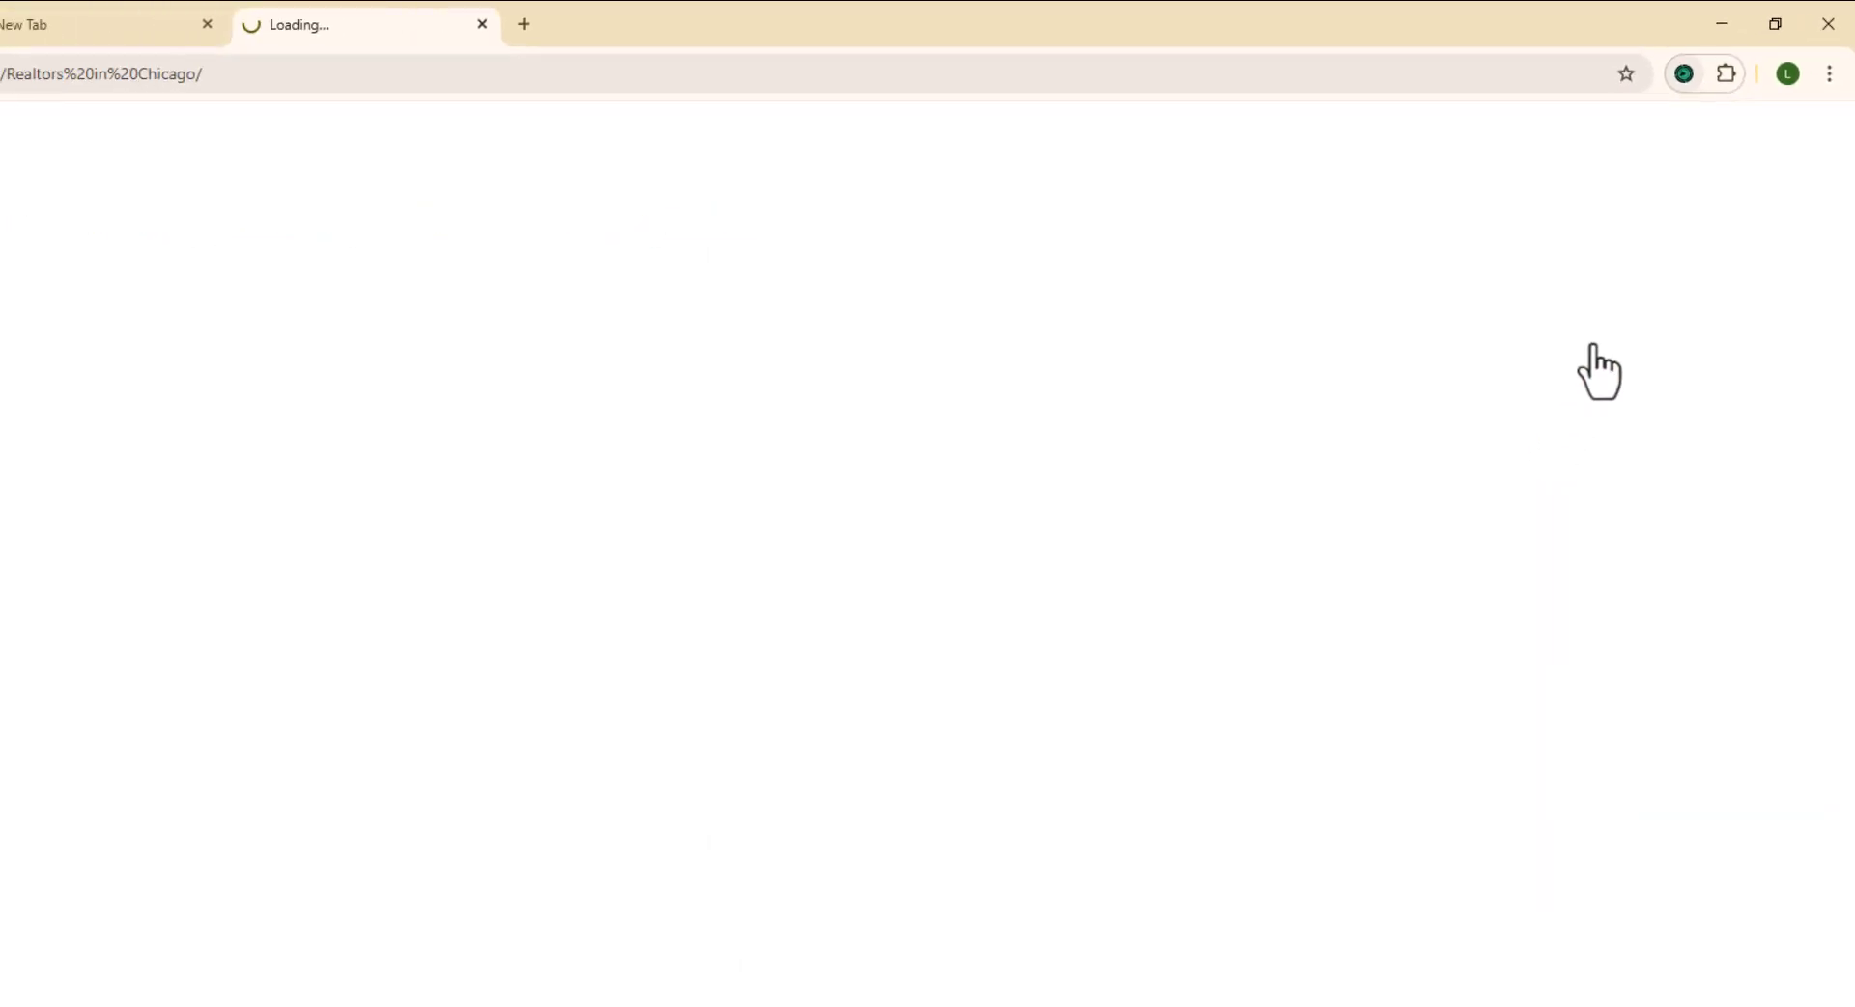
left_click(1707, 64)
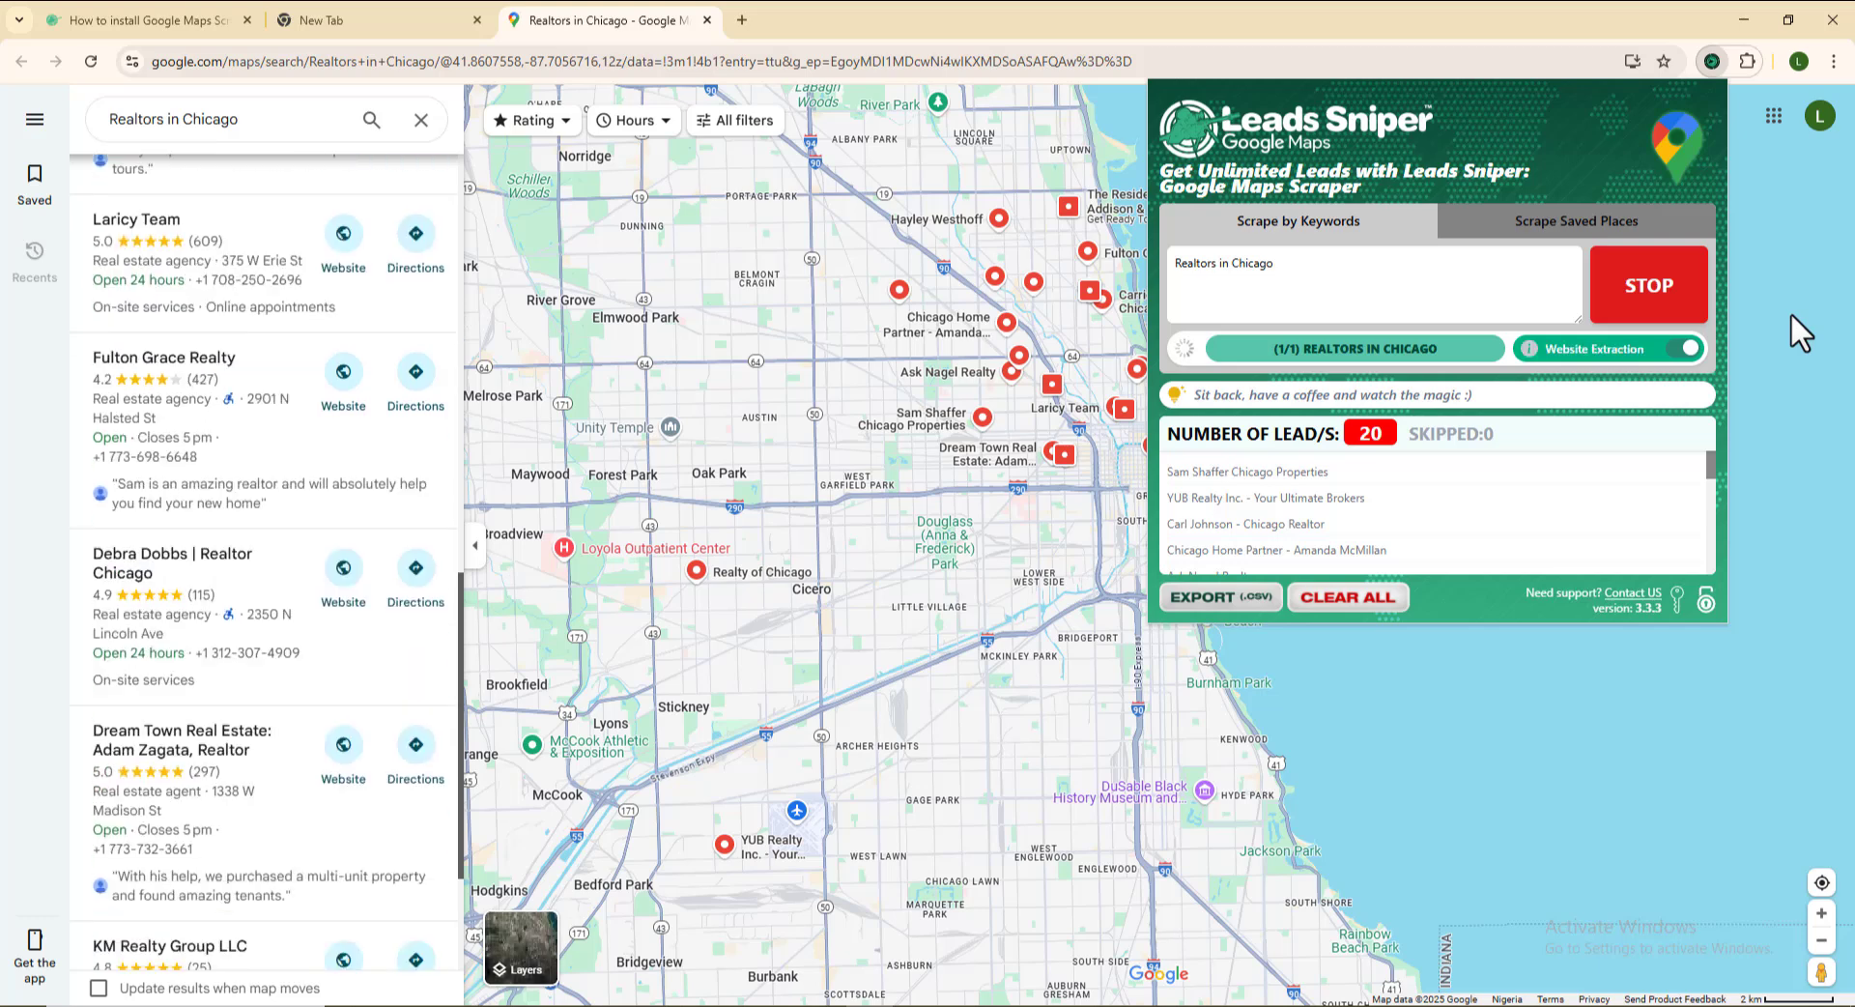
key("alt+Tab")
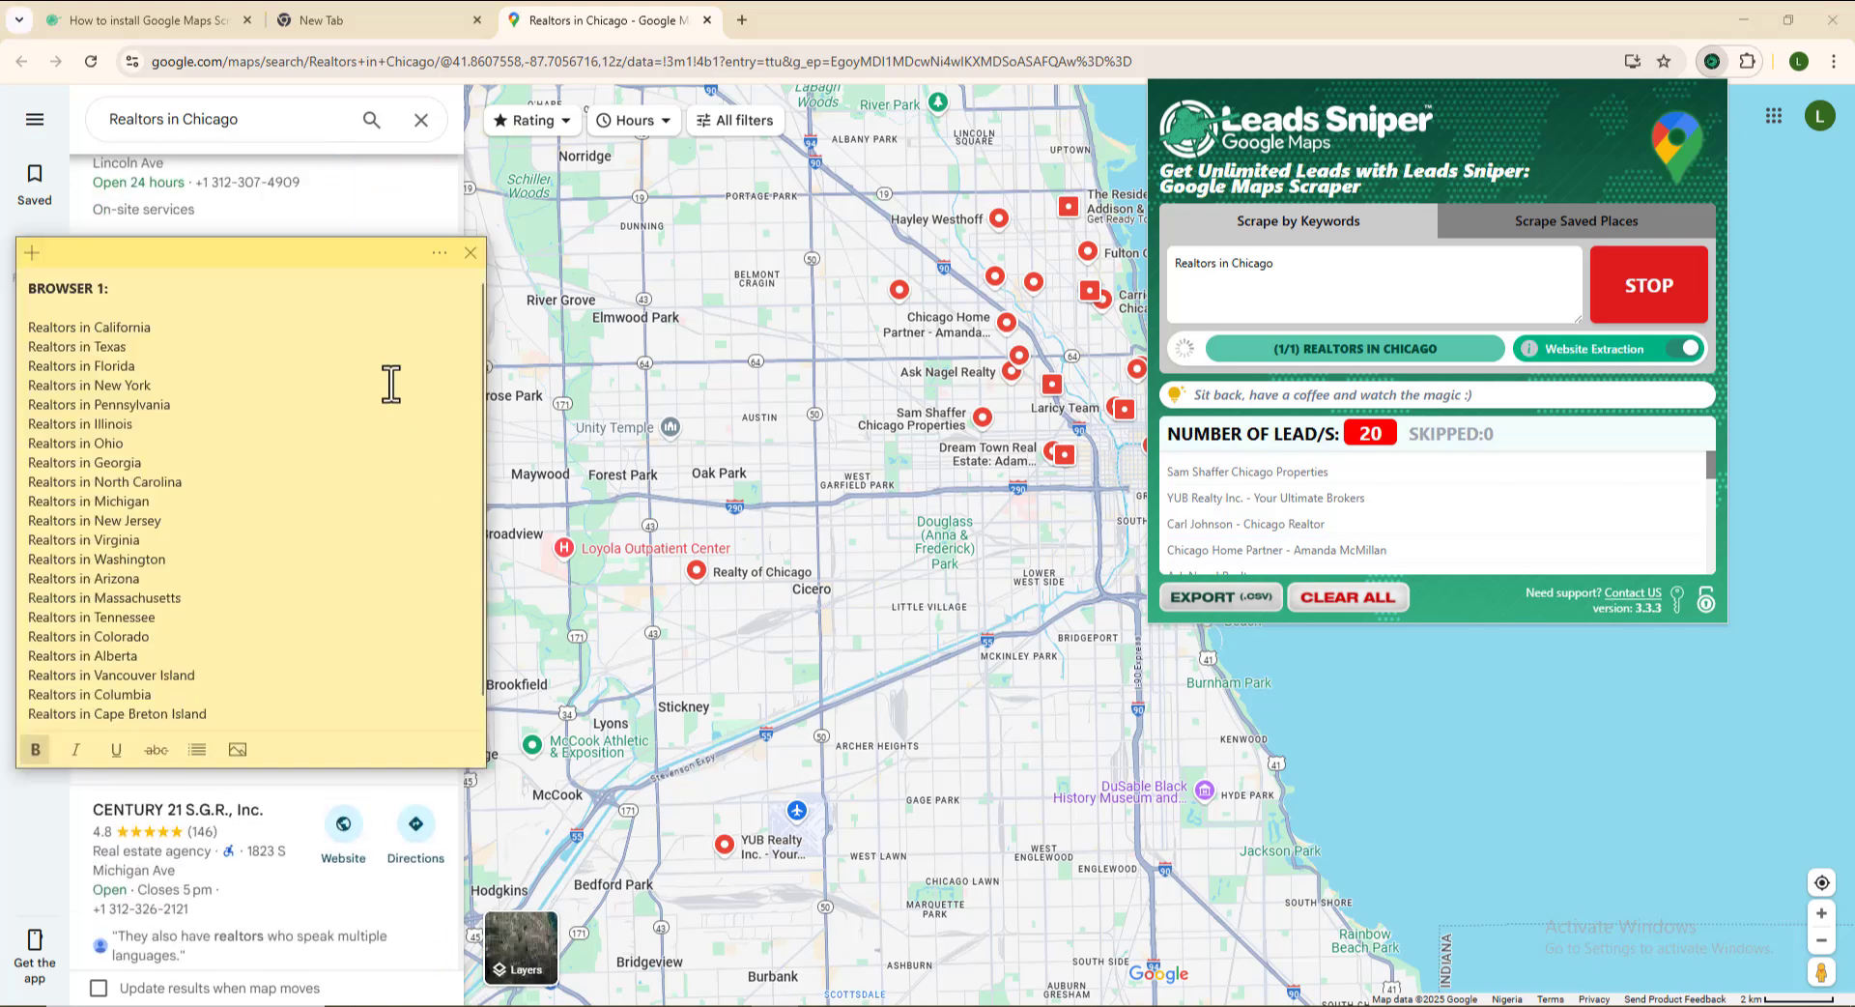
left_click_drag(290, 254, 771, 142)
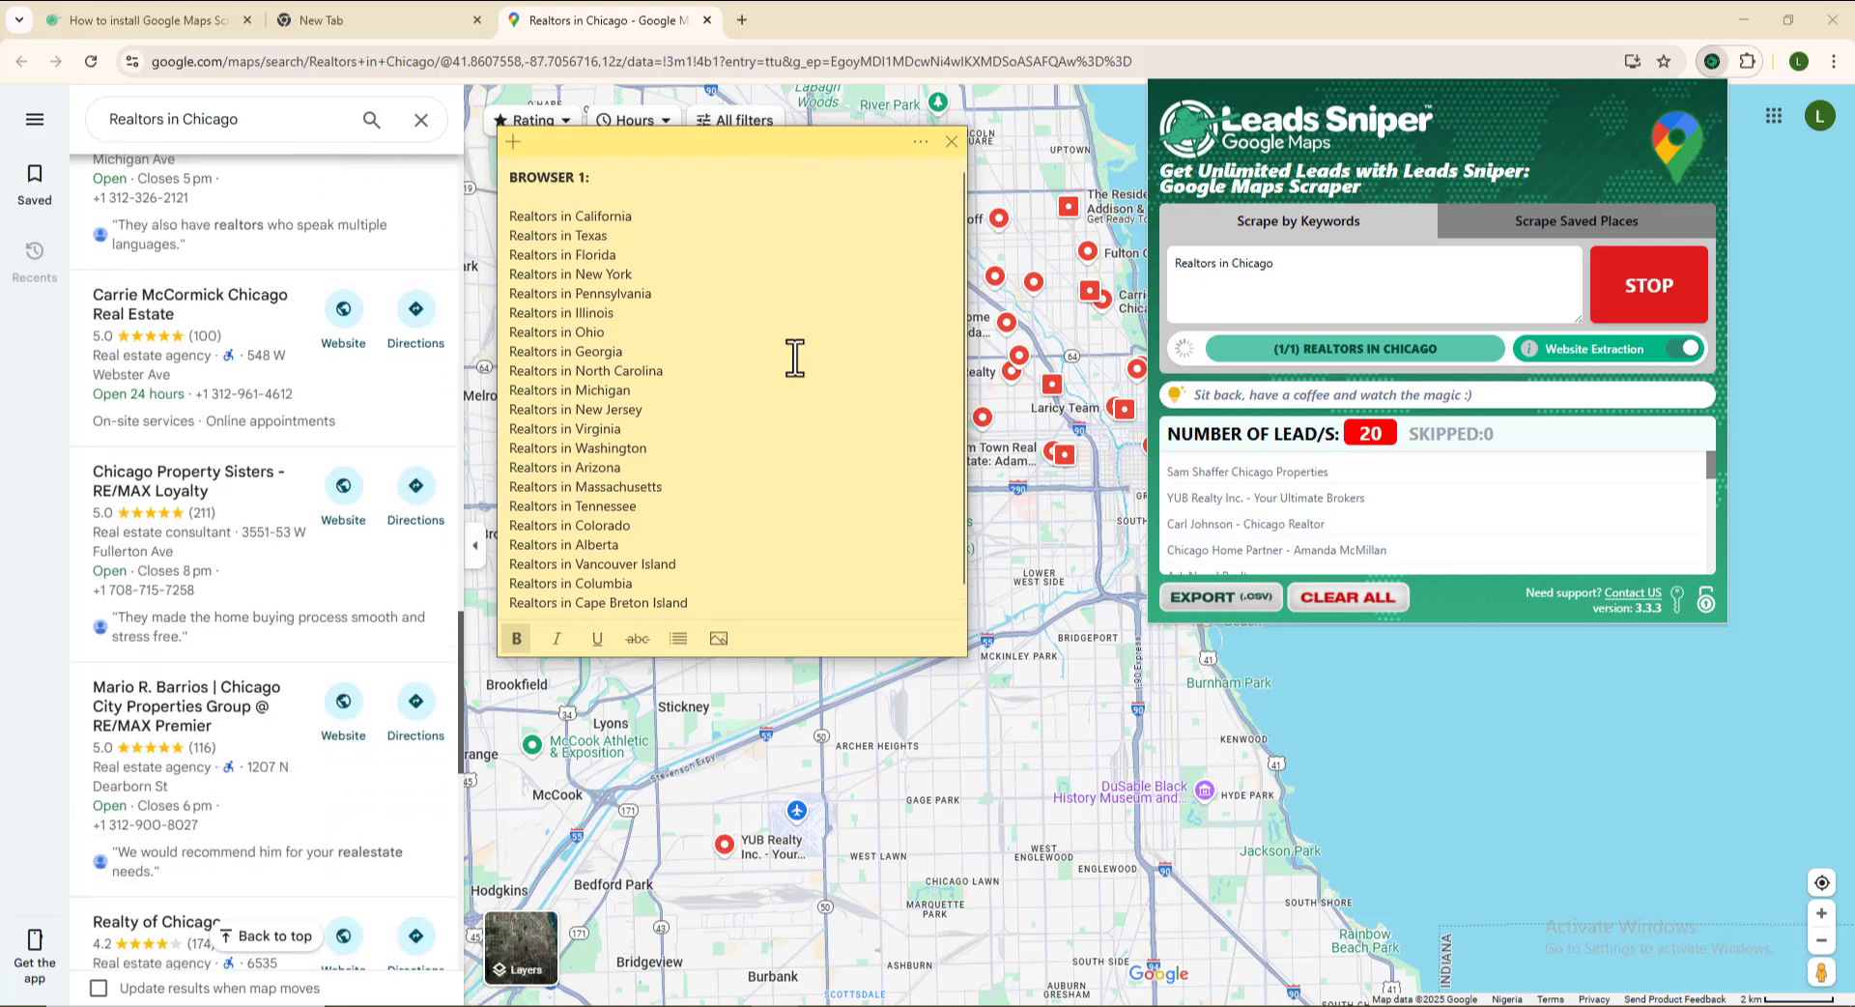
scroll(754, 349, "down", 1)
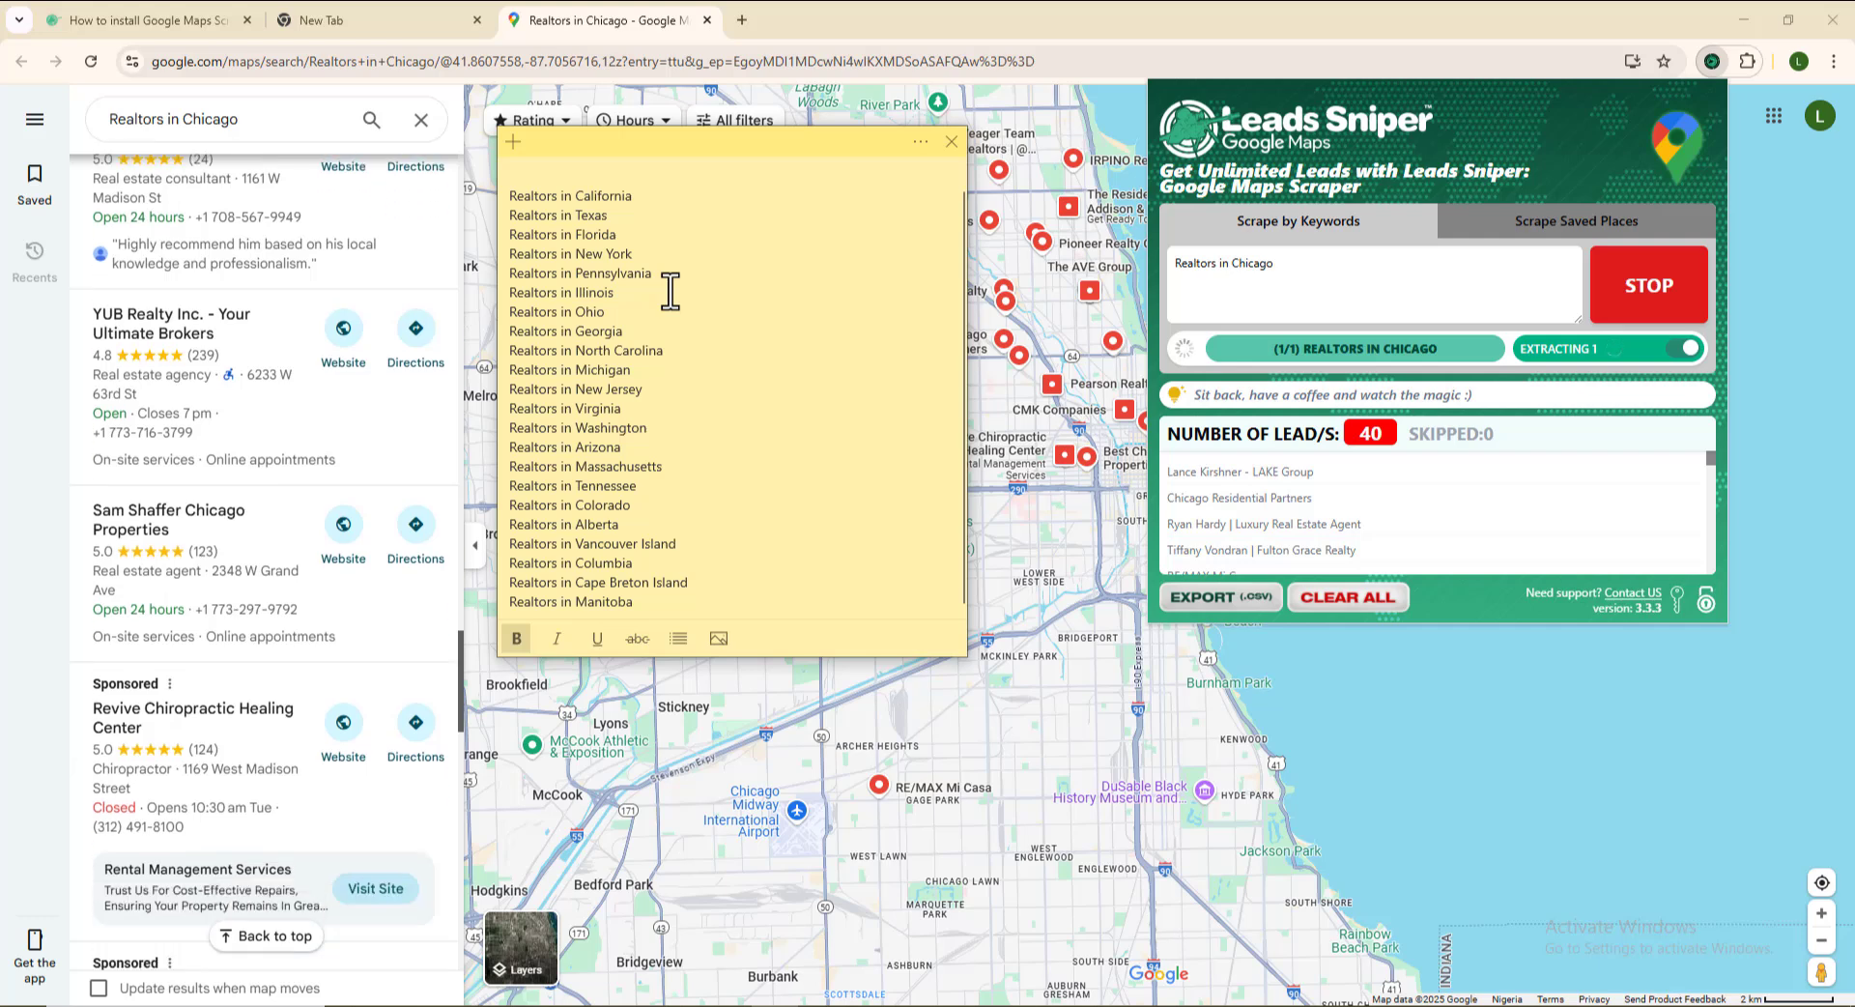
Copy the 22 realtor keywords from the note, stop the Chicago run, and paste them as keywords.
left_click_drag(508, 193, 713, 613)
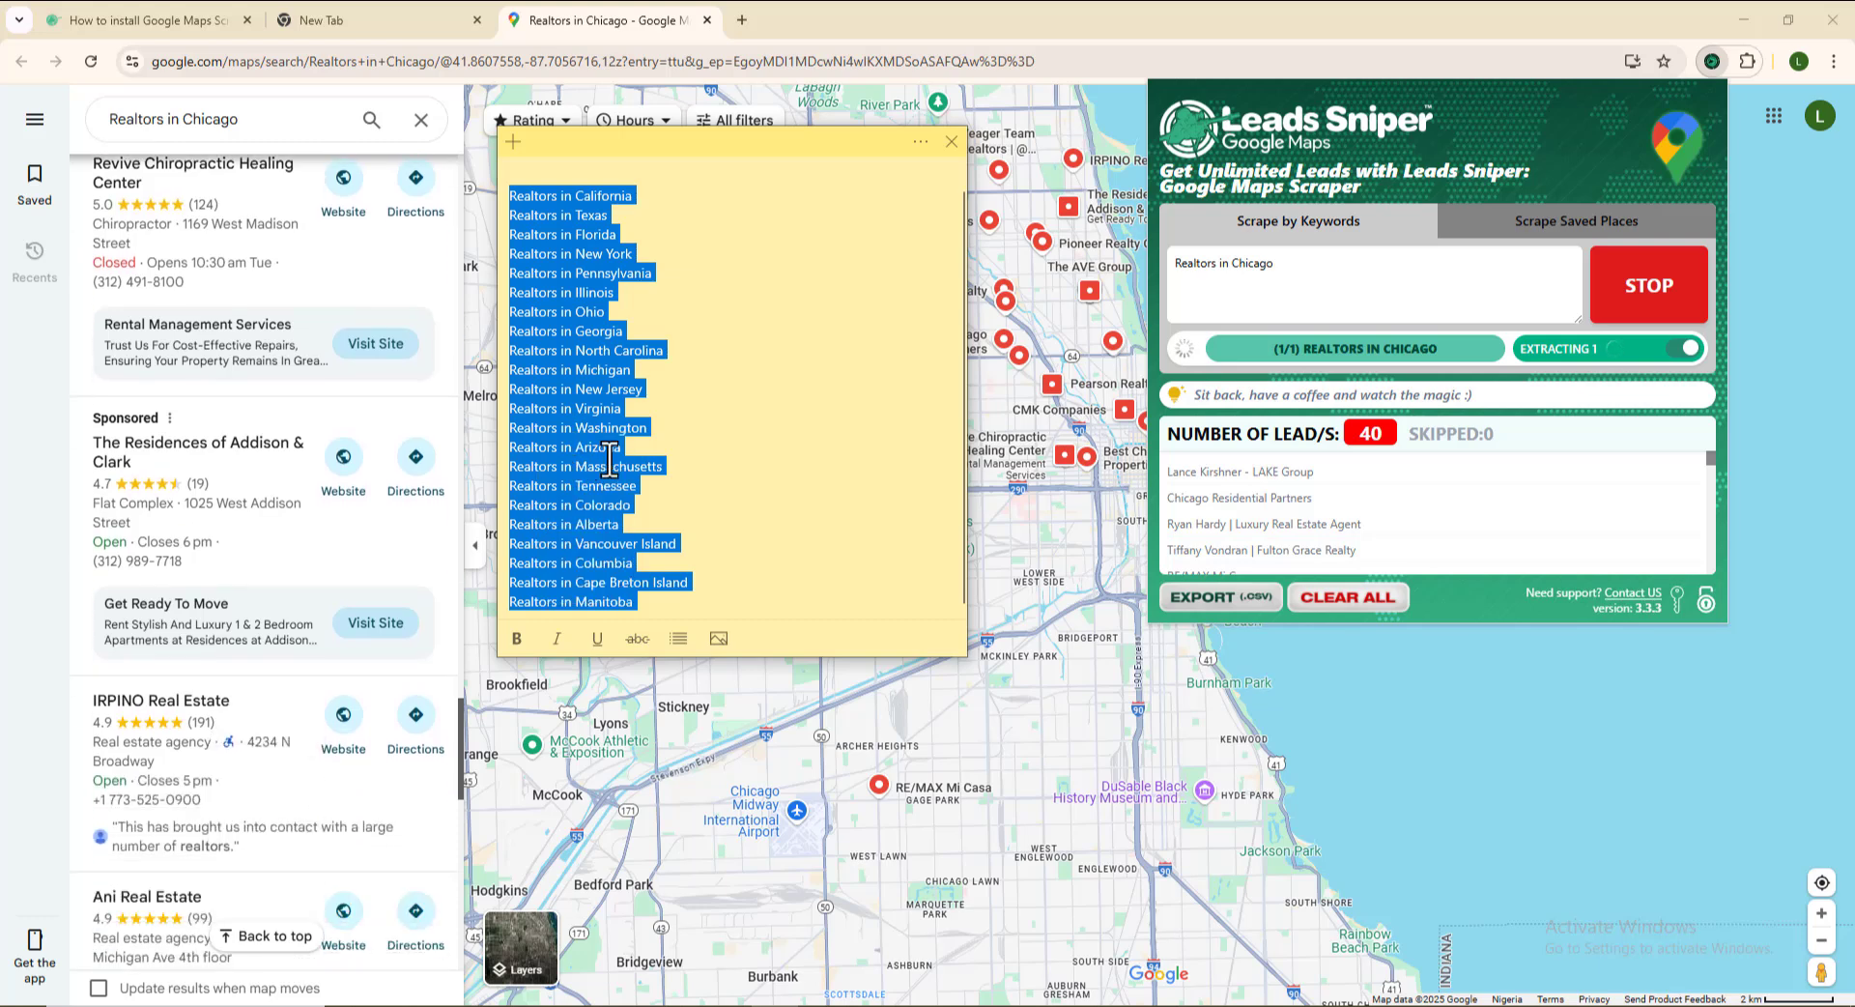
left_click(1292, 274)
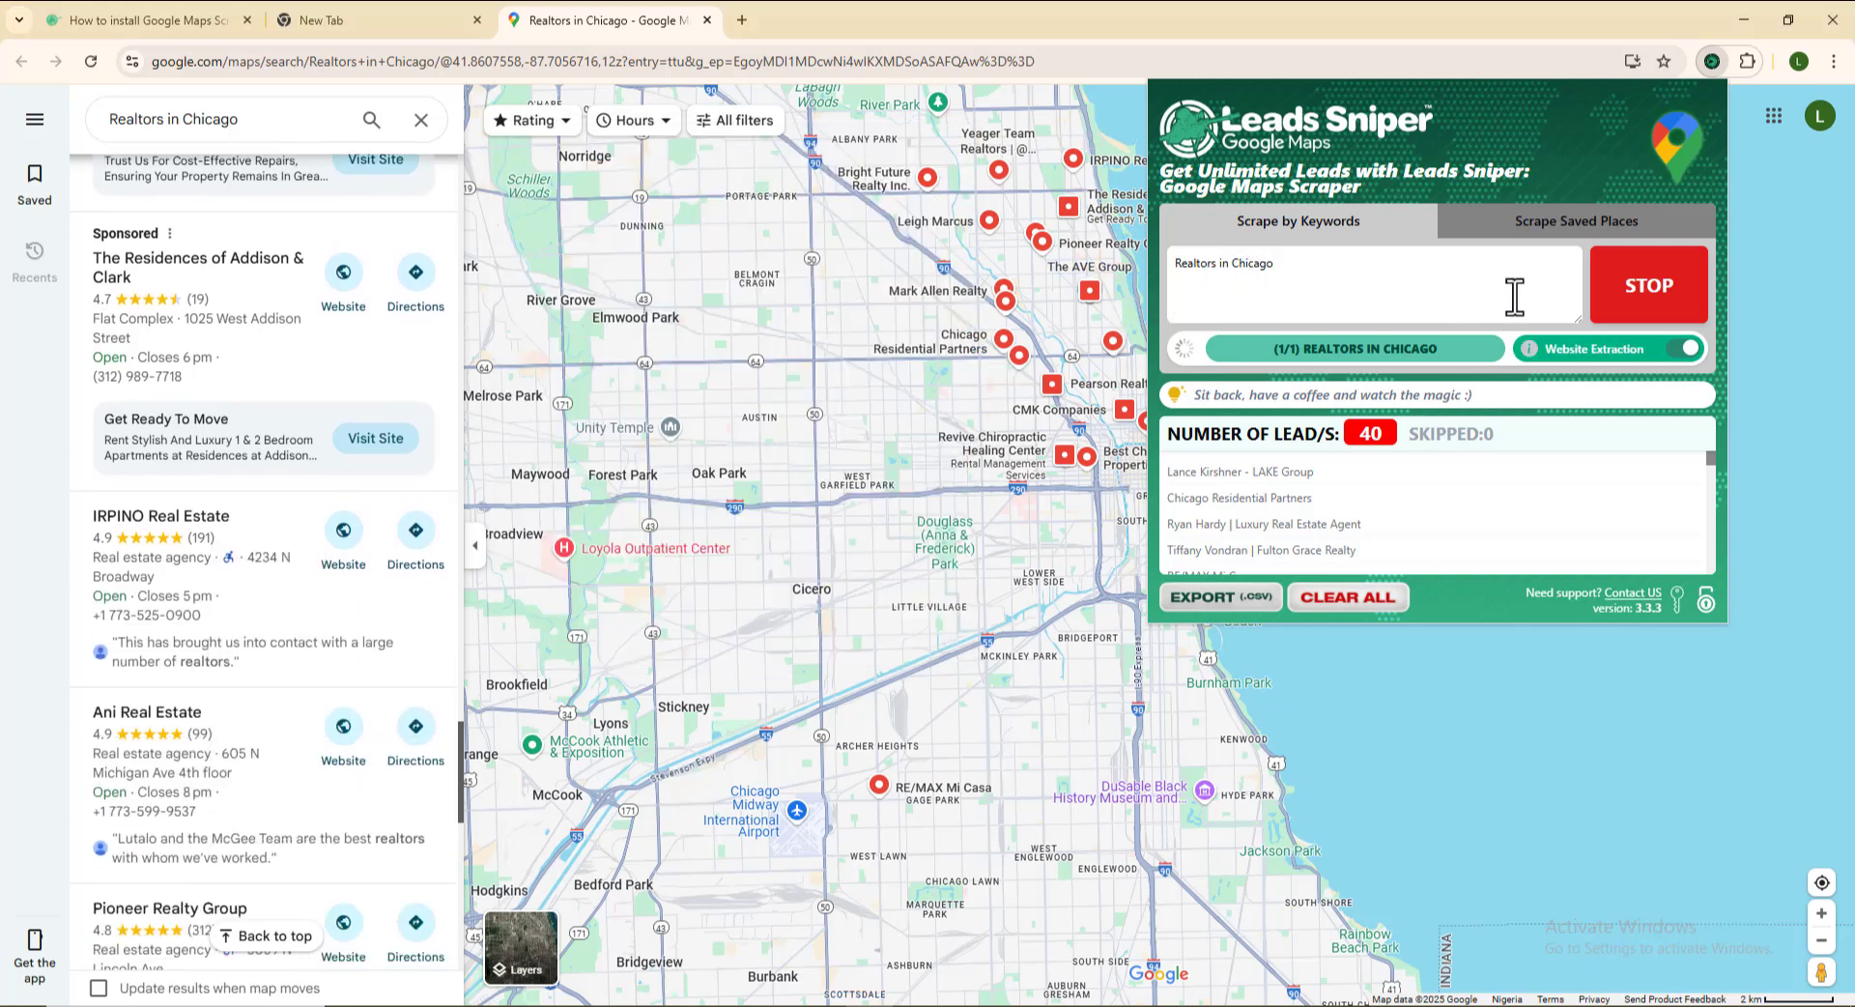
left_click(1632, 307)
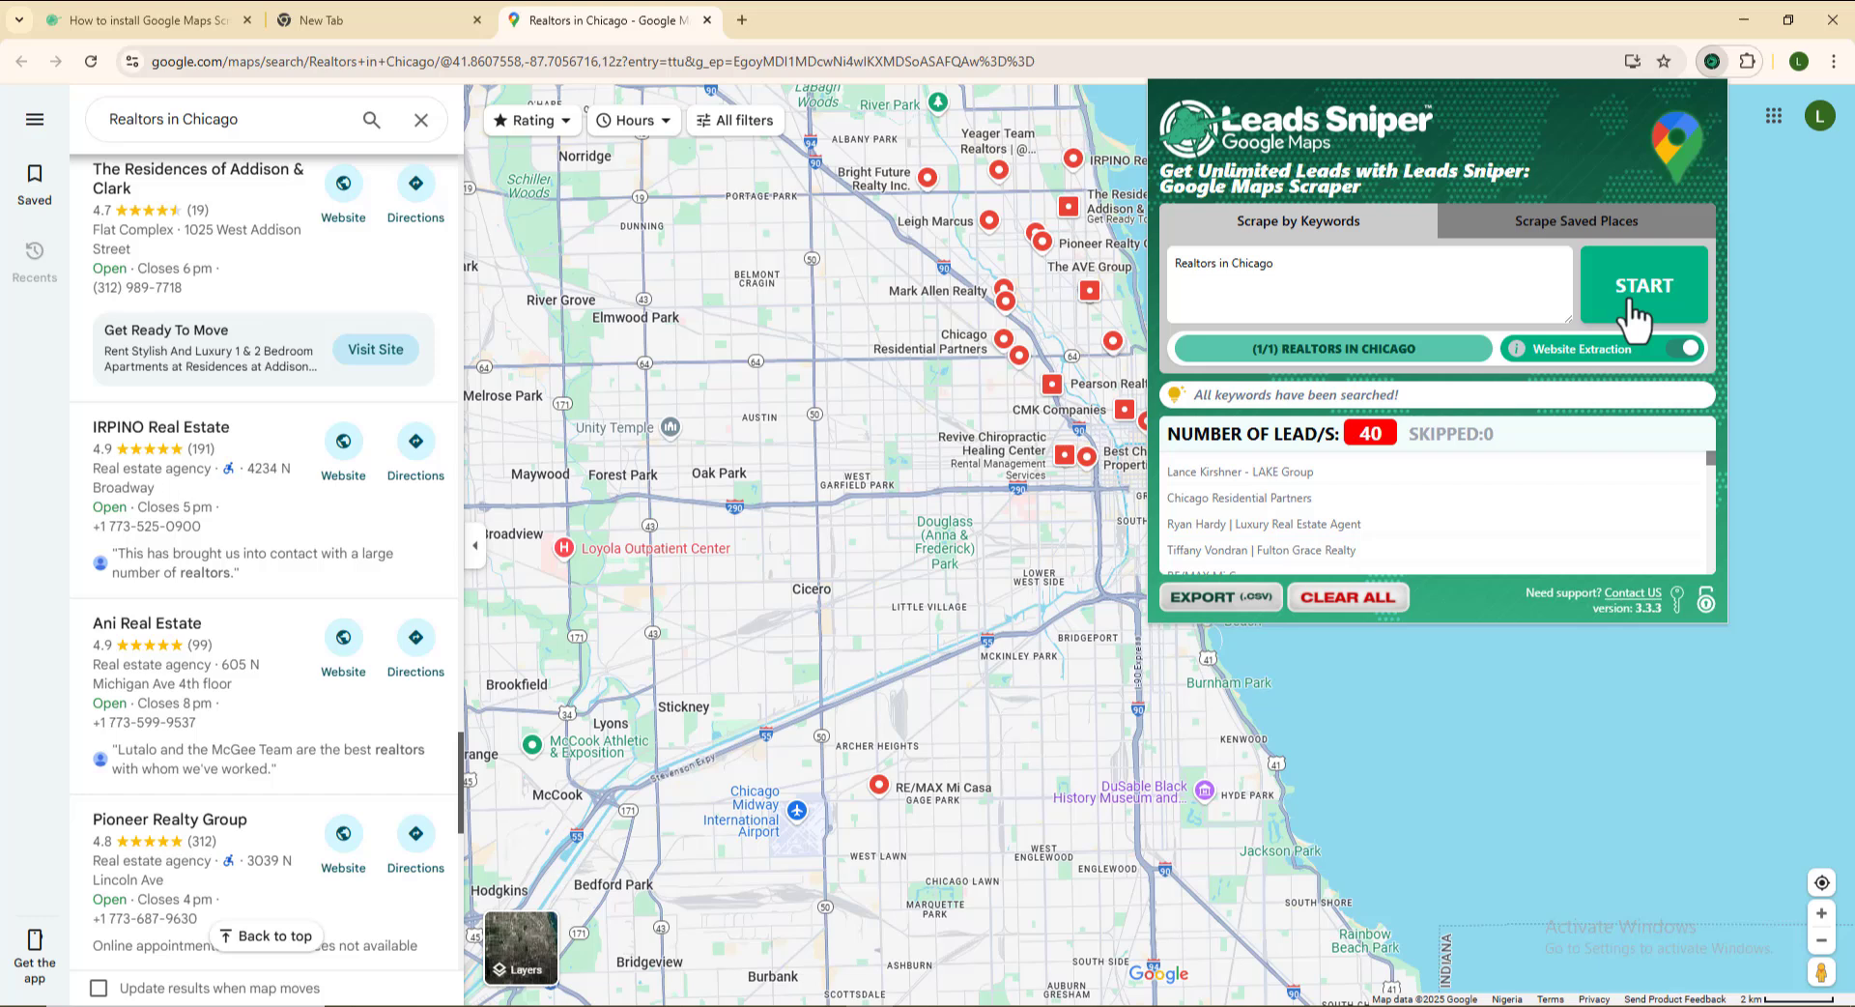
key("ctrl+a")
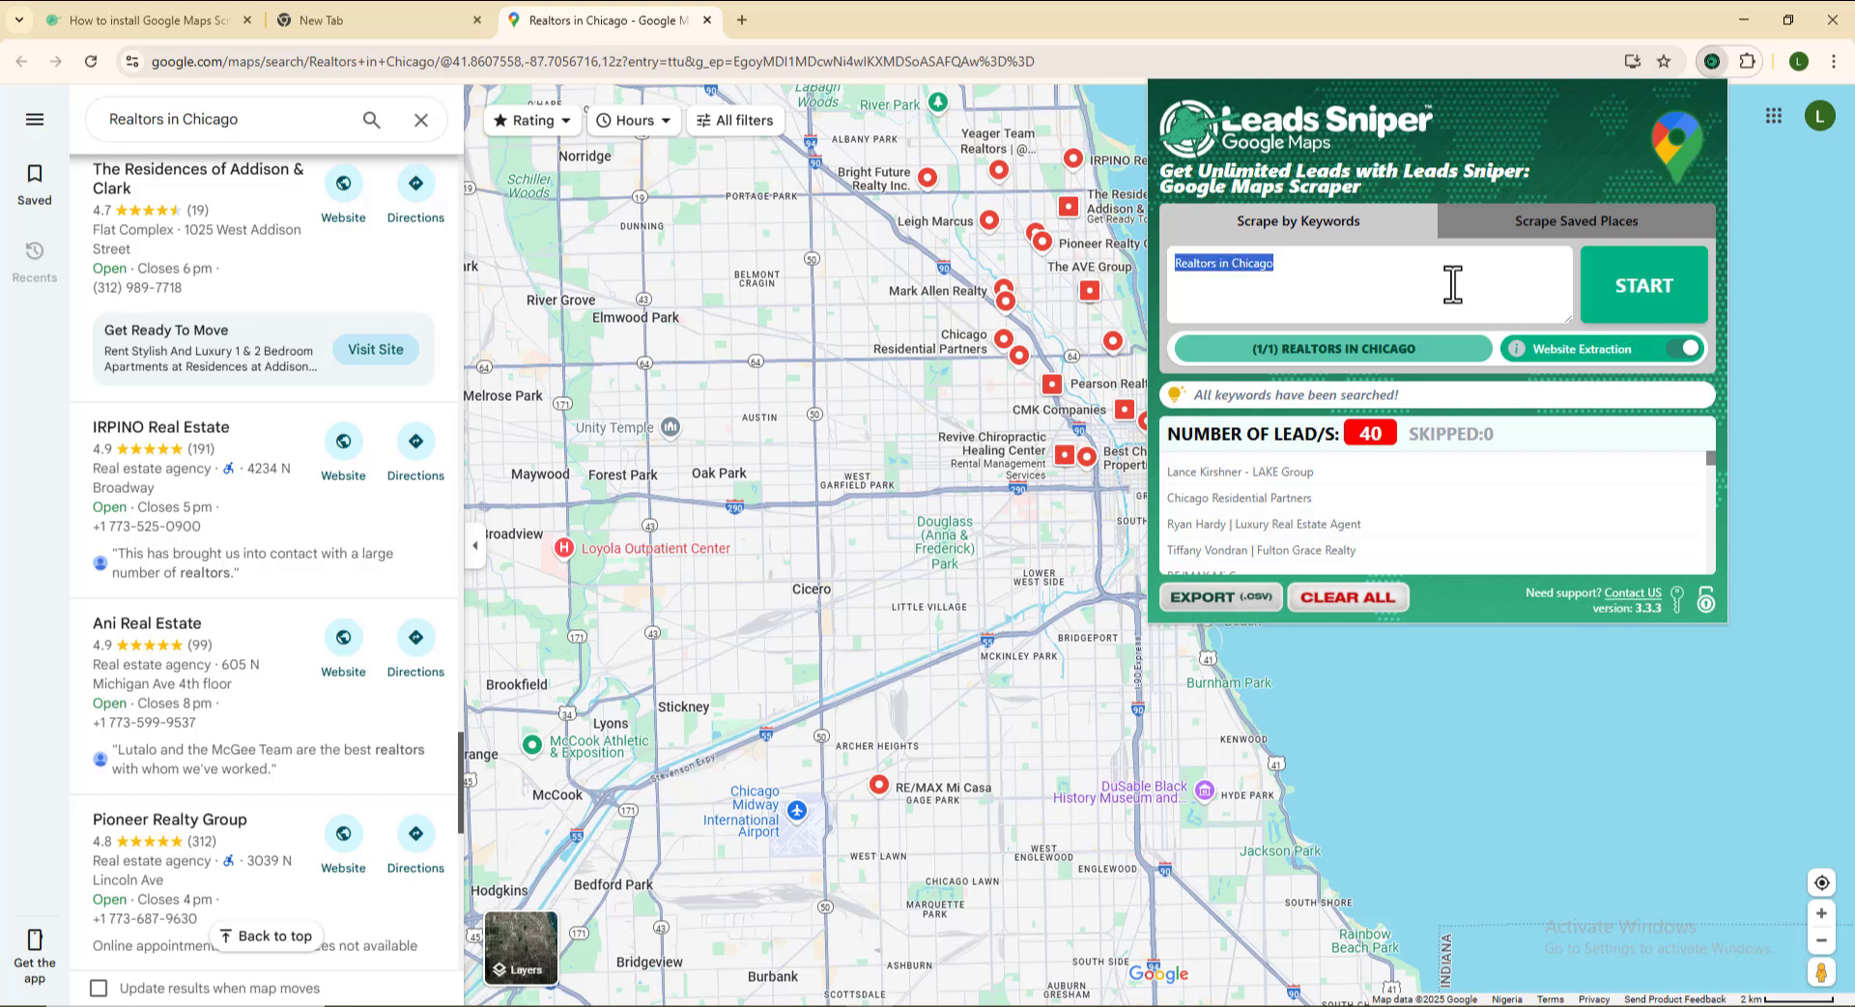
key("ctrl+v")
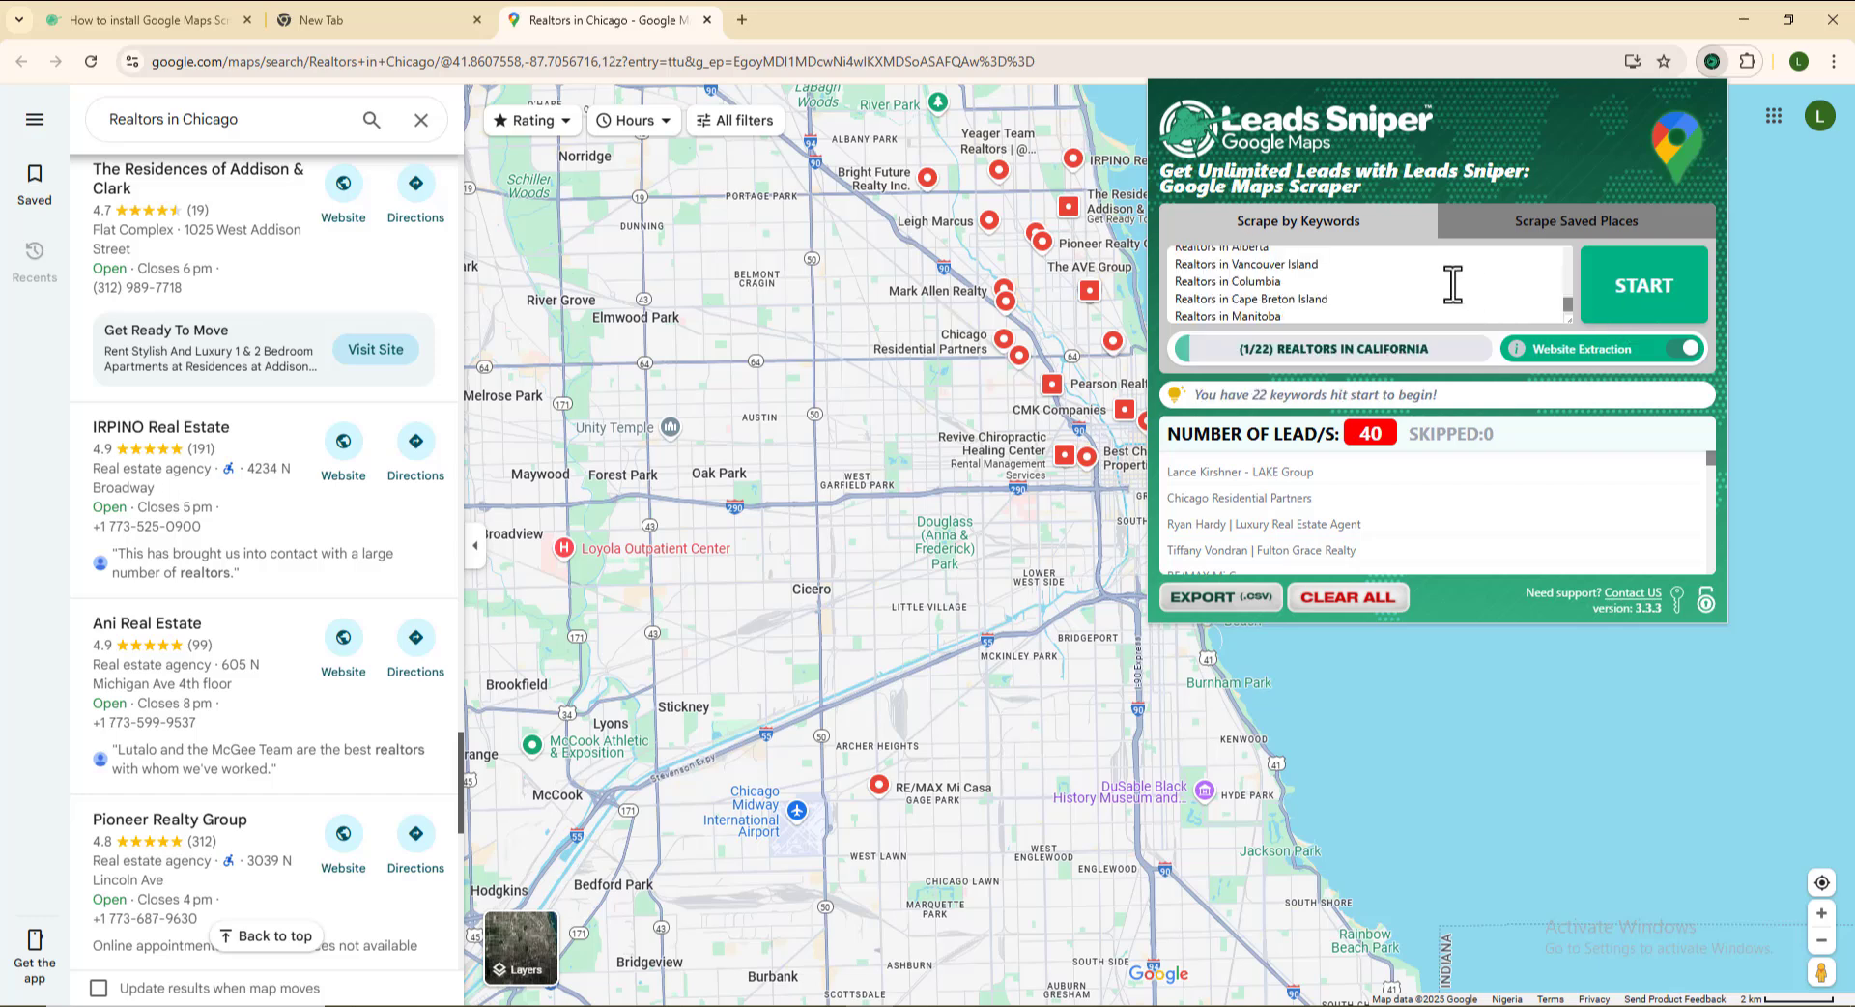
Clear all previously collected leads and start scraping the 22 realtor keywords.
scroll(1452, 284, "up", 5)
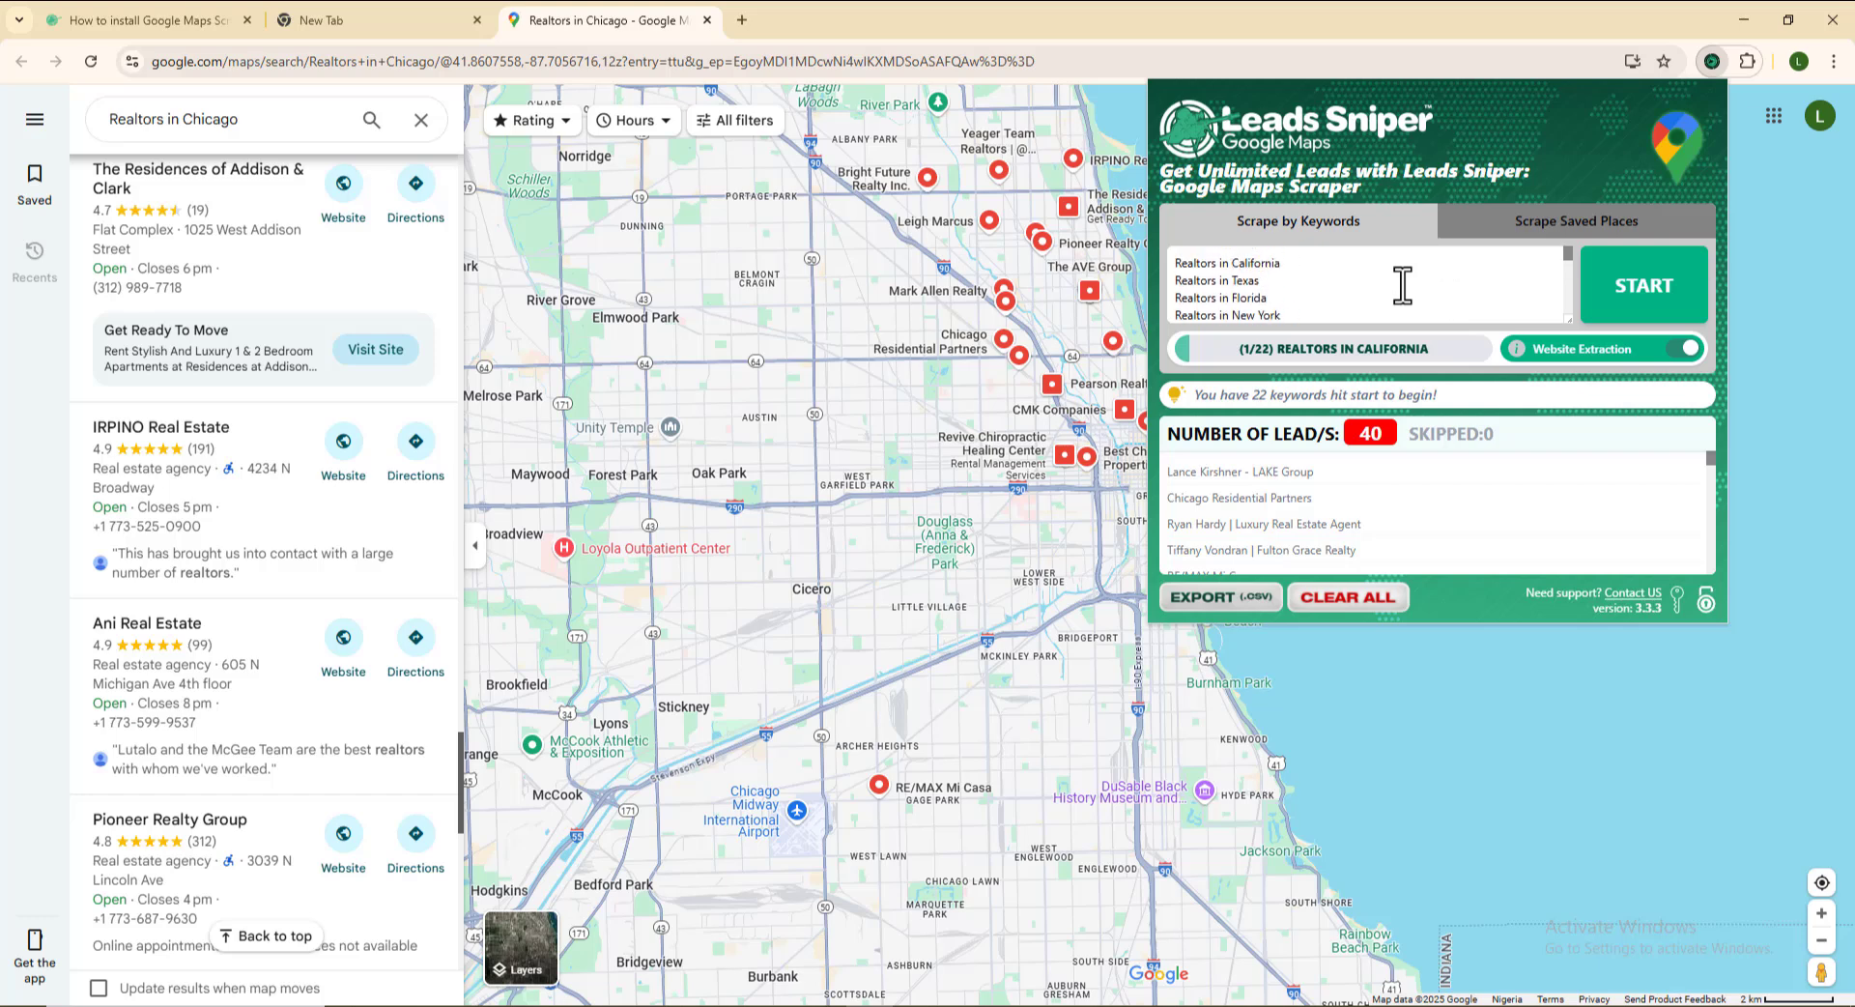
scroll(1403, 284, "down", 5)
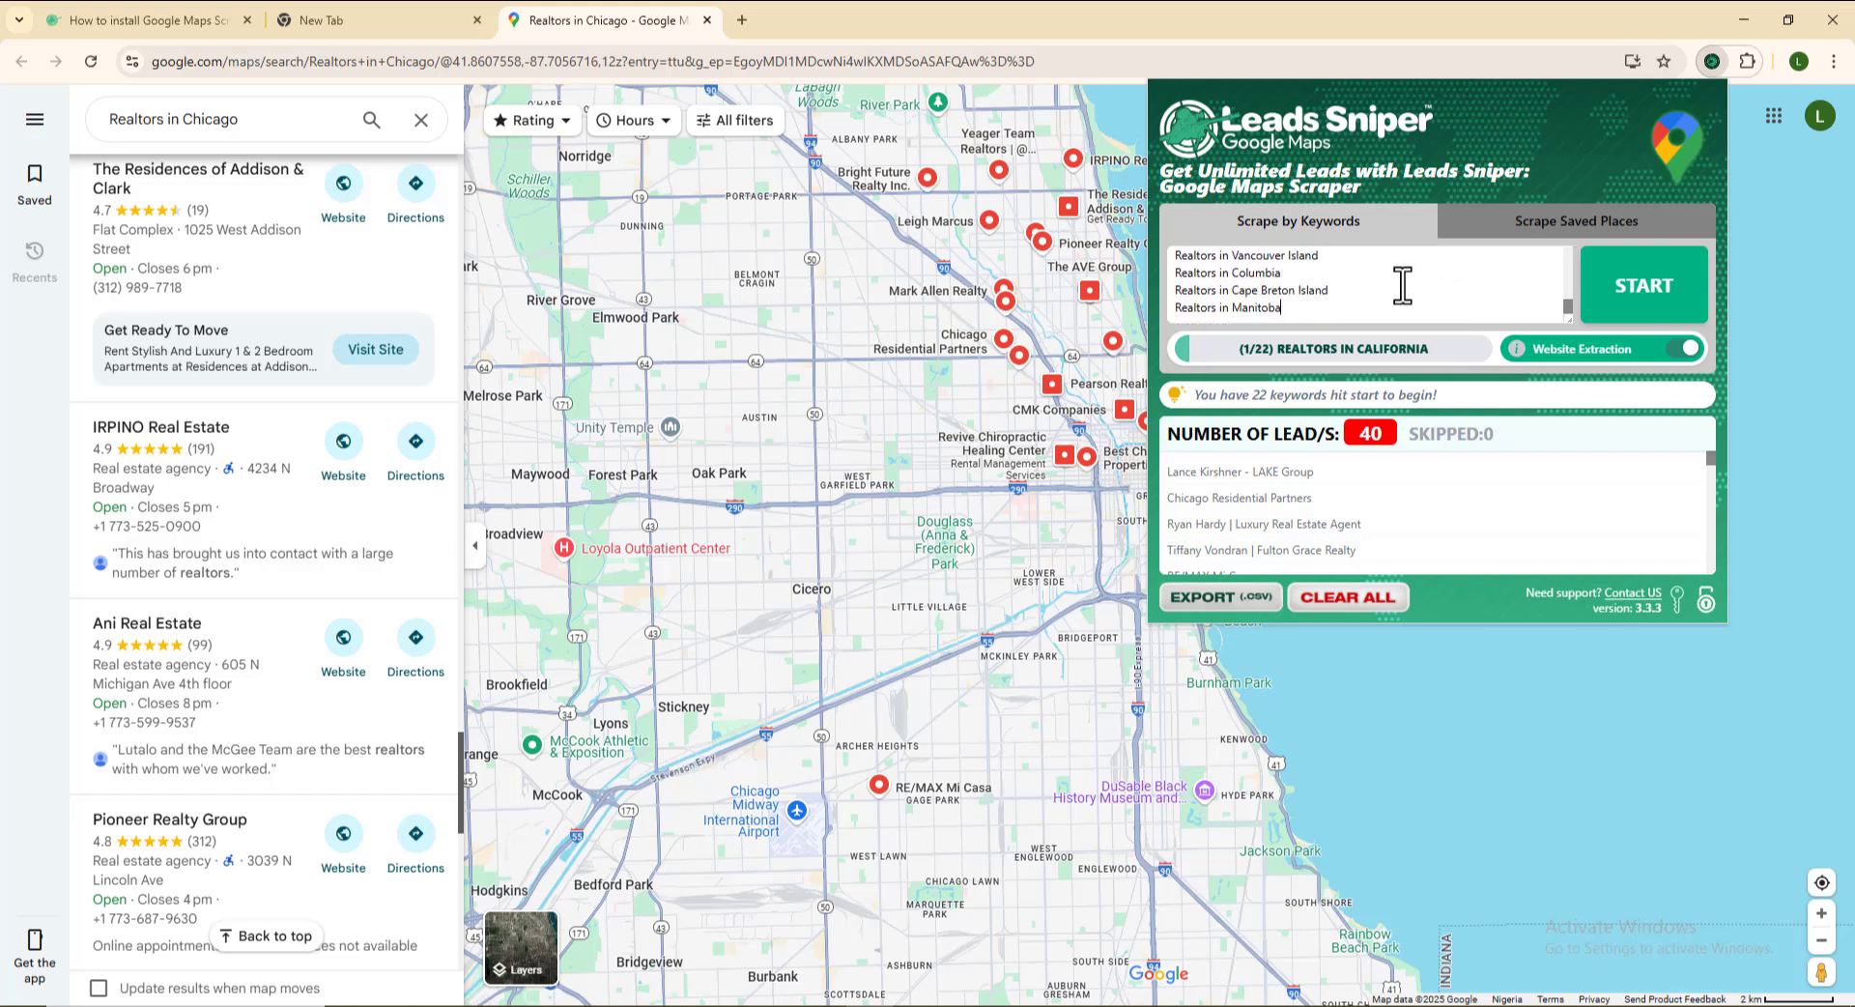
scroll(1385, 299, "up", 5)
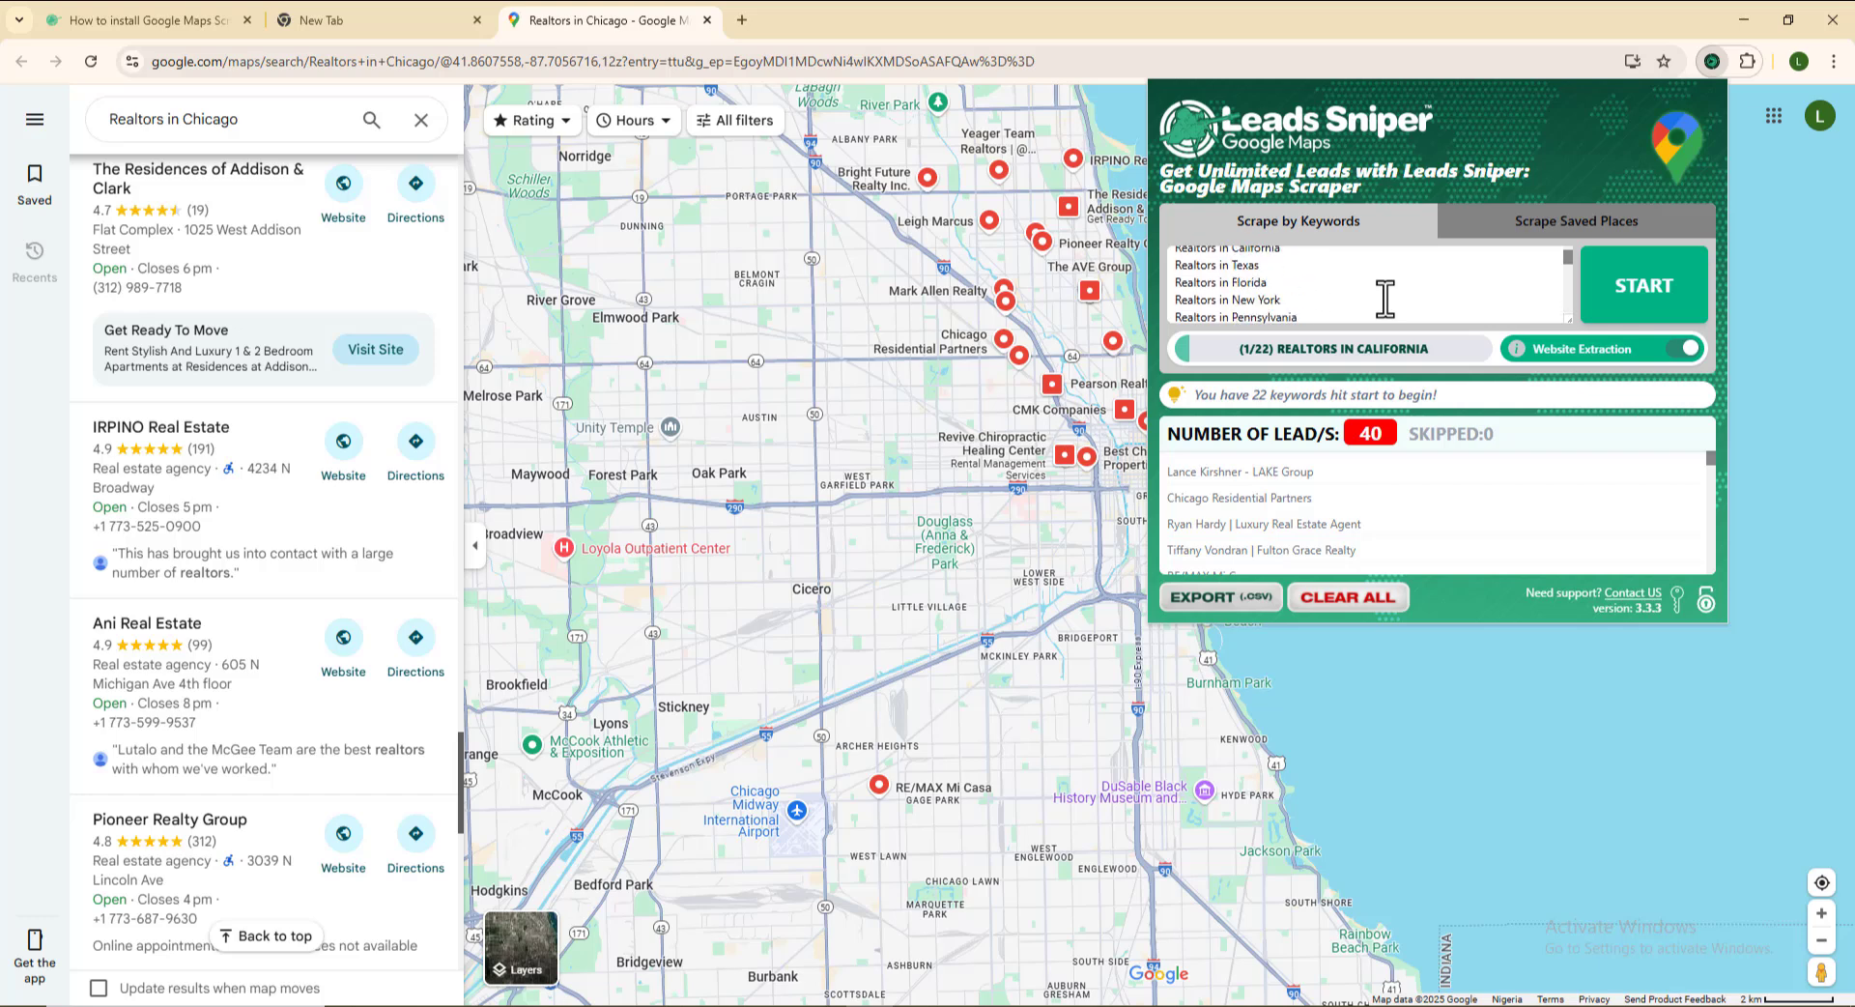
scroll(1385, 298, "up", 1)
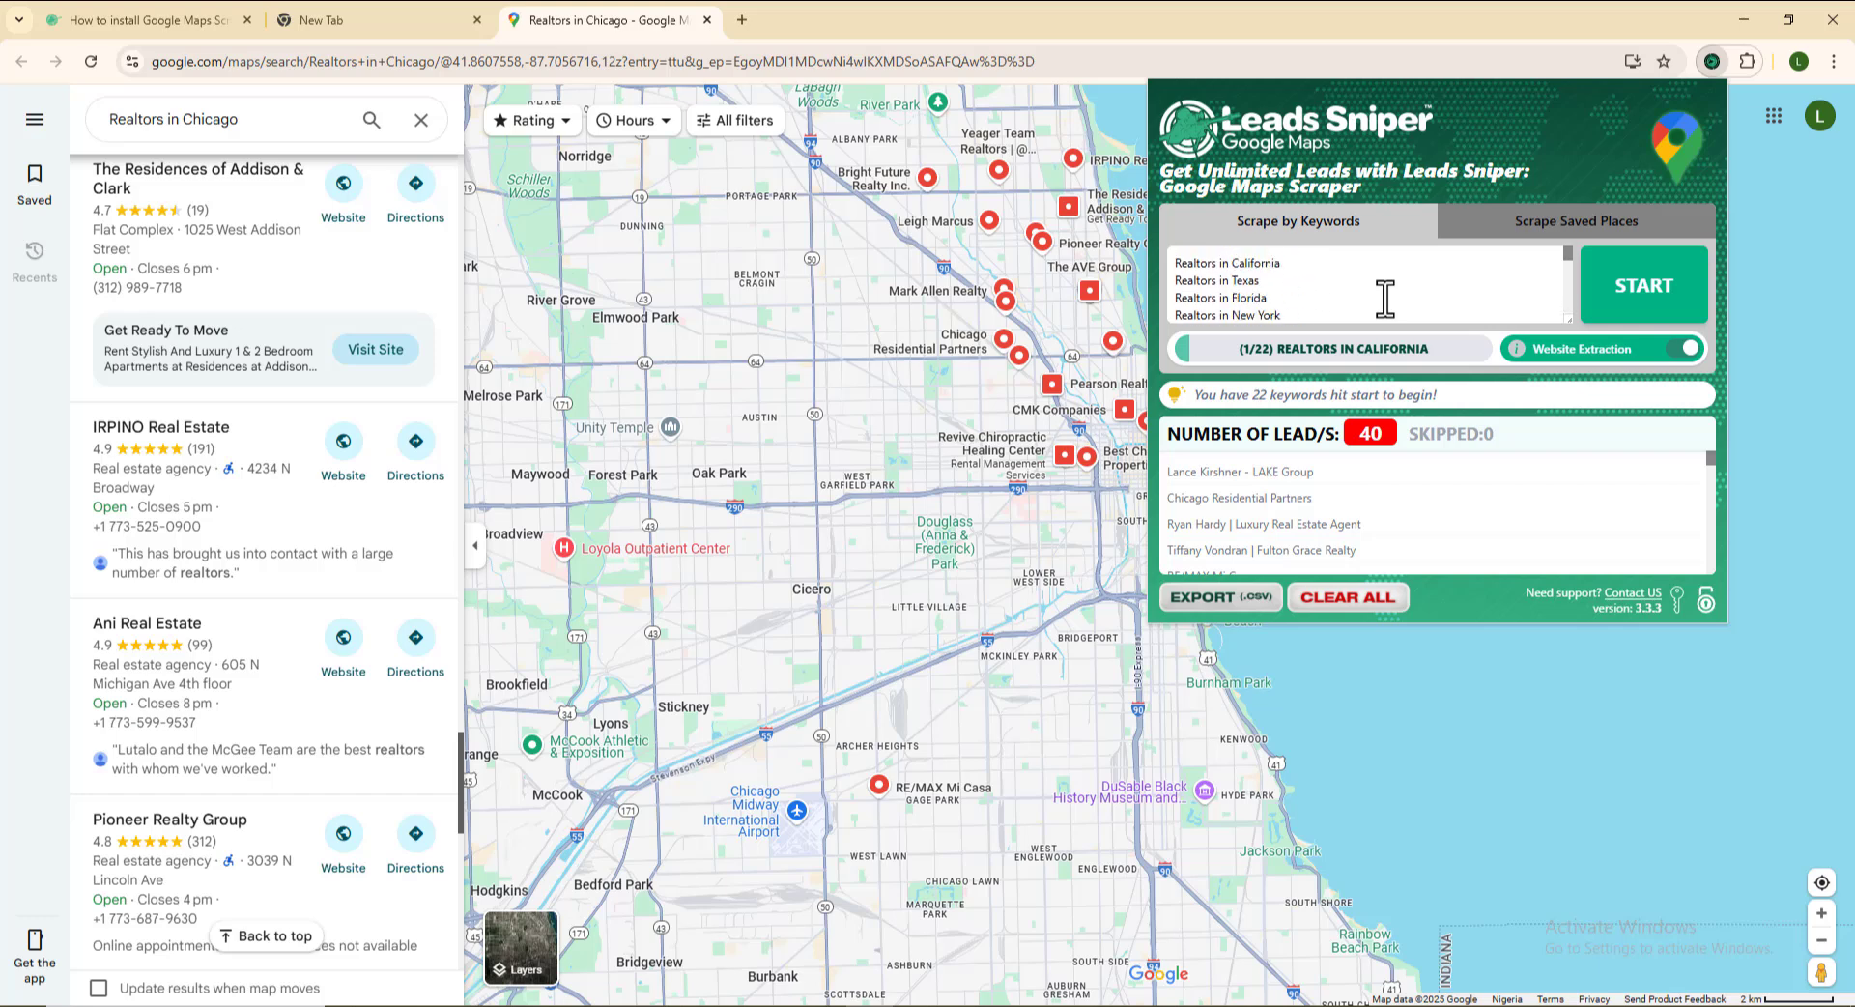
left_click(1373, 599)
left_click(1514, 396)
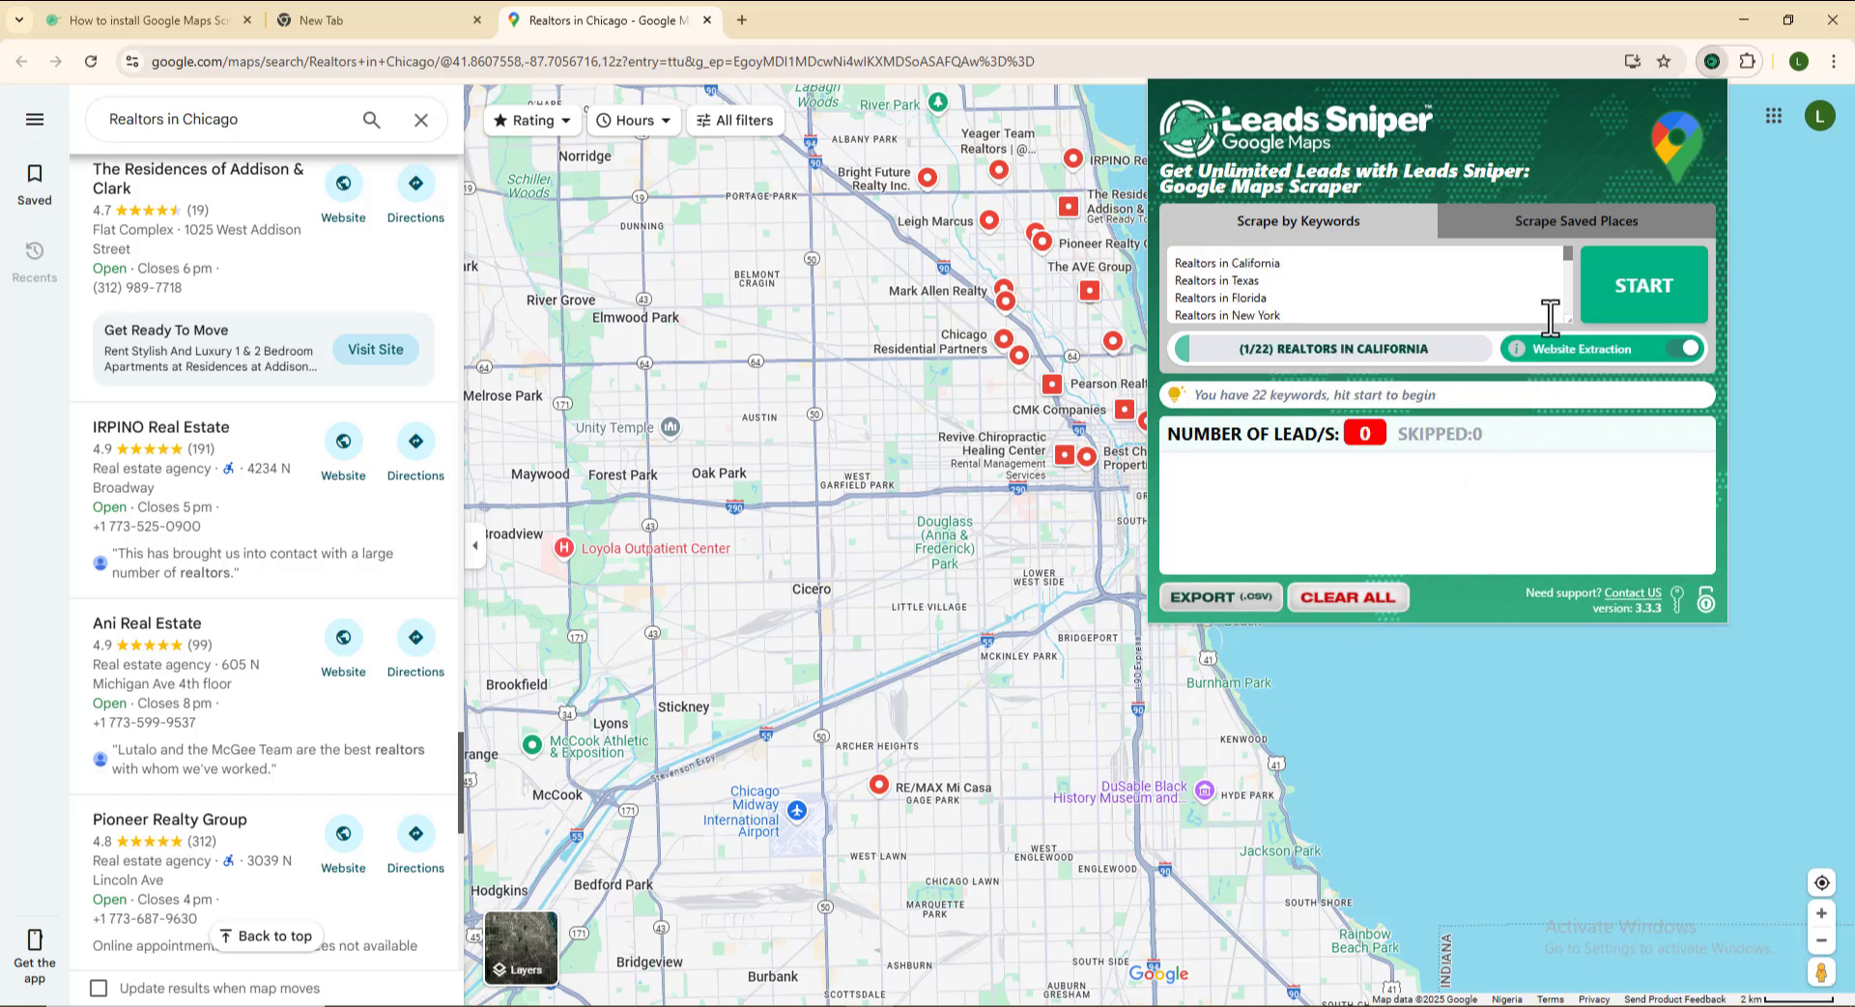
left_click(1631, 307)
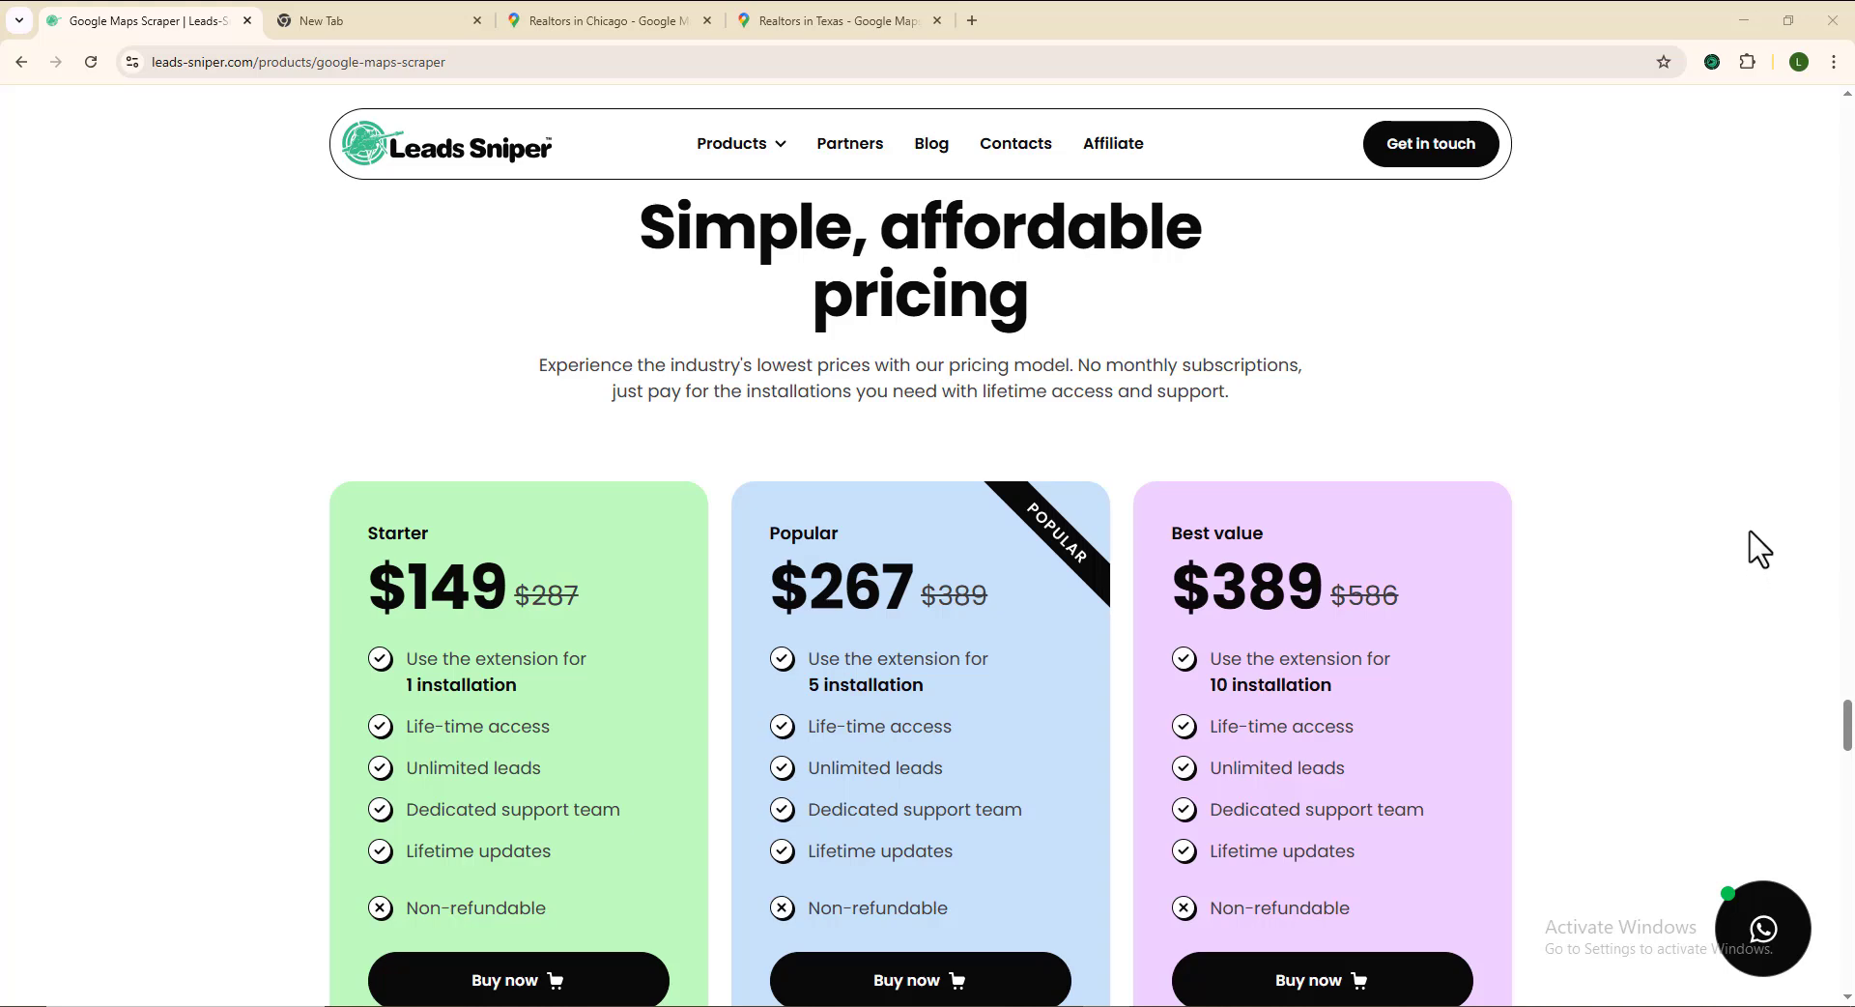
Scroll the Leads Sniper Google Maps Scraper page to the $149, $267 and $389 pricing plans.
scroll(1853, 580, "down", 2)
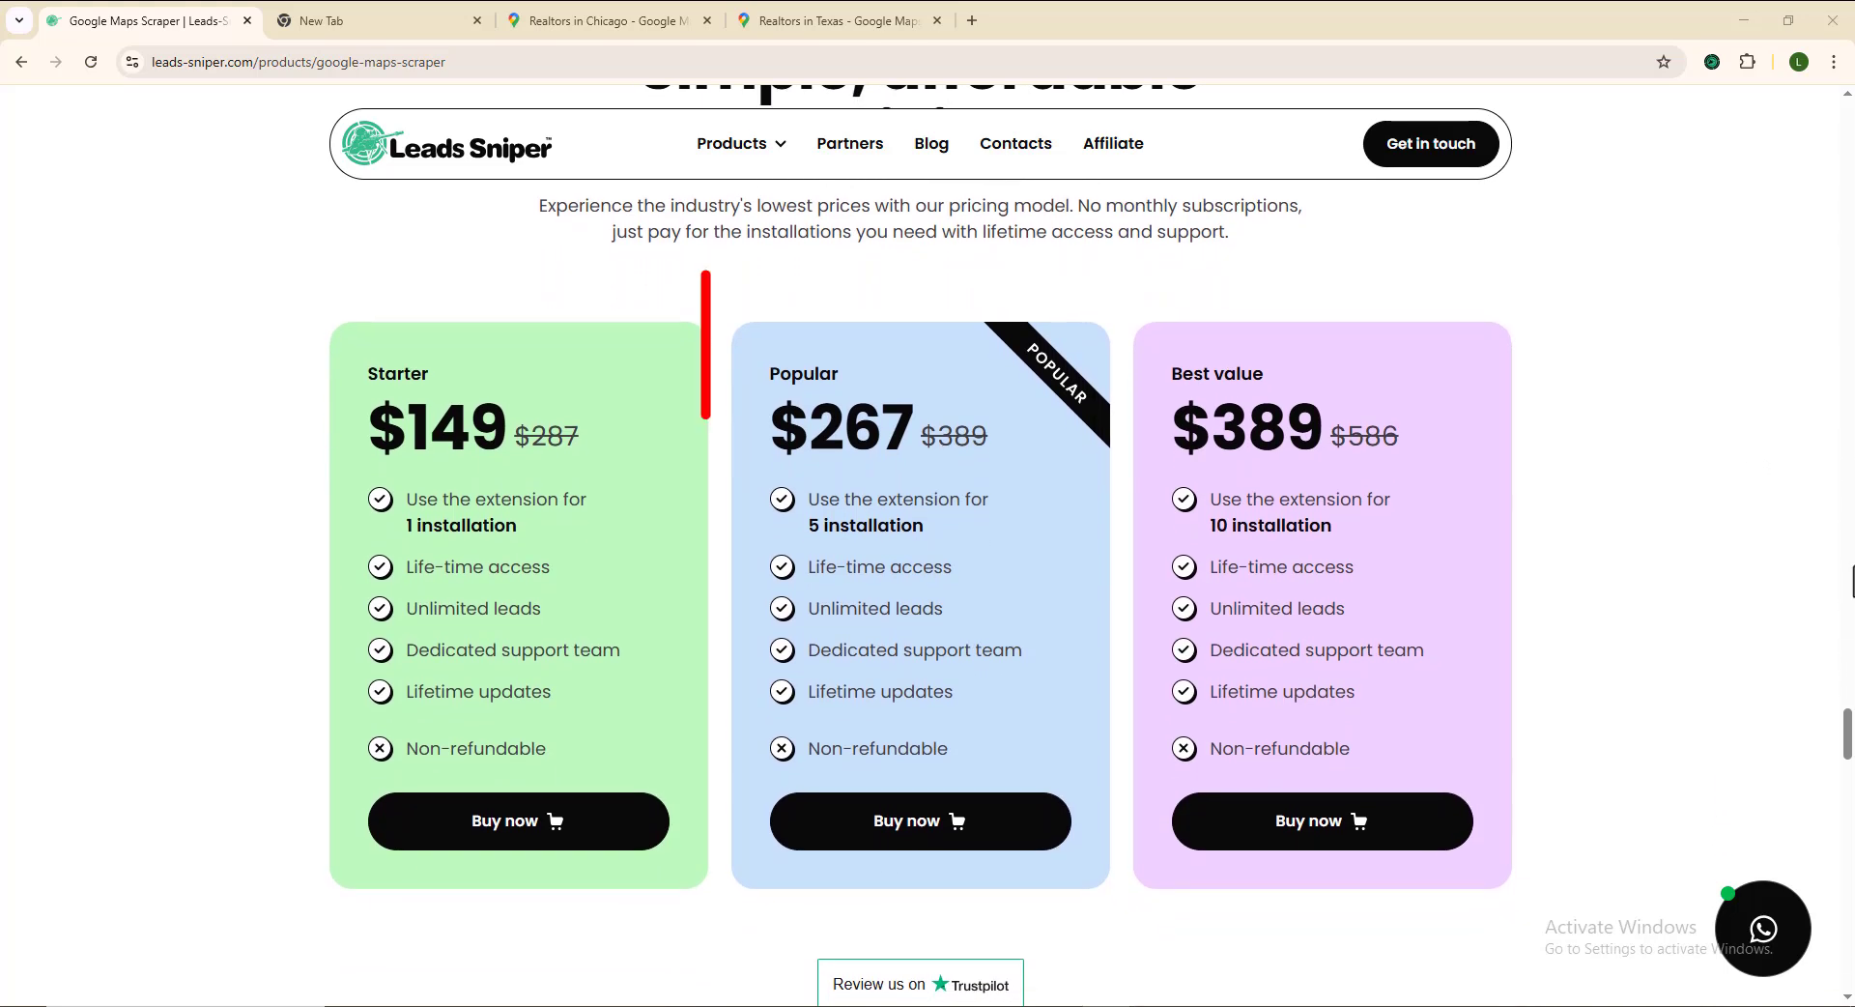
scroll(1853, 579, "down", 1)
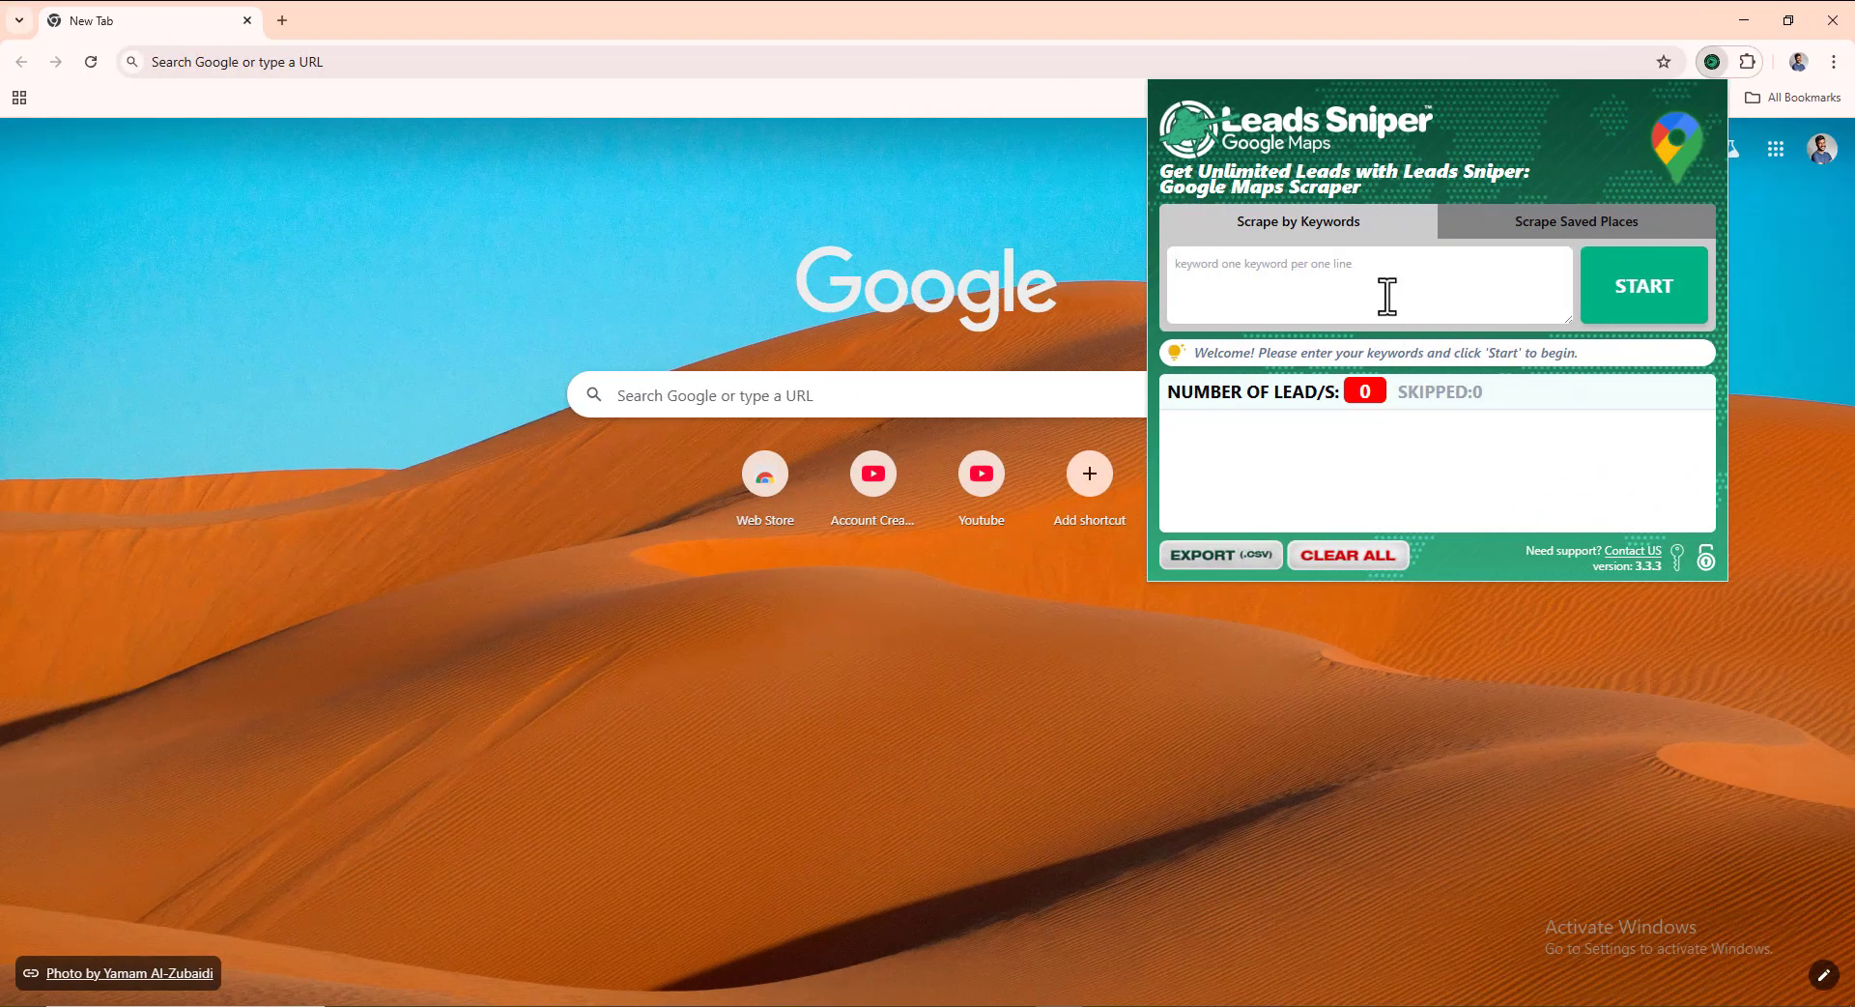
Bring the green BROWSER 2 sticky note forward over the yellow note and widen it.
key("alt+Tab")
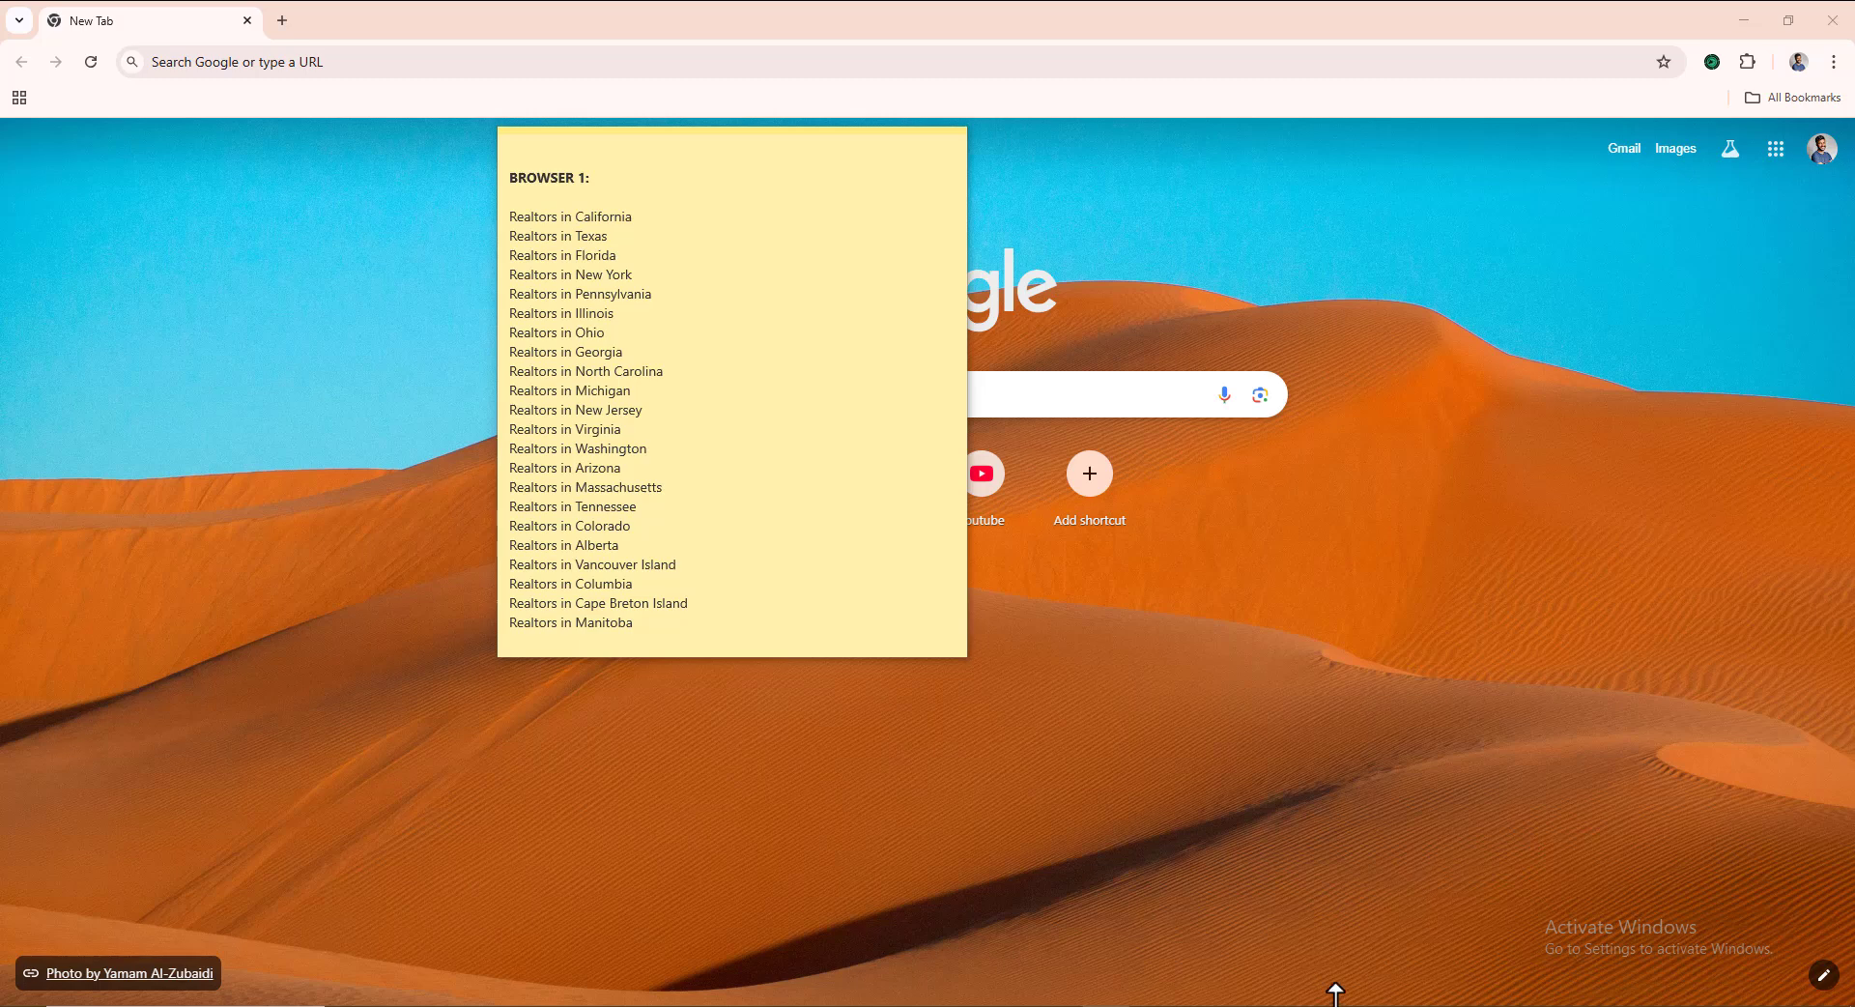
mouse_move(778, 996)
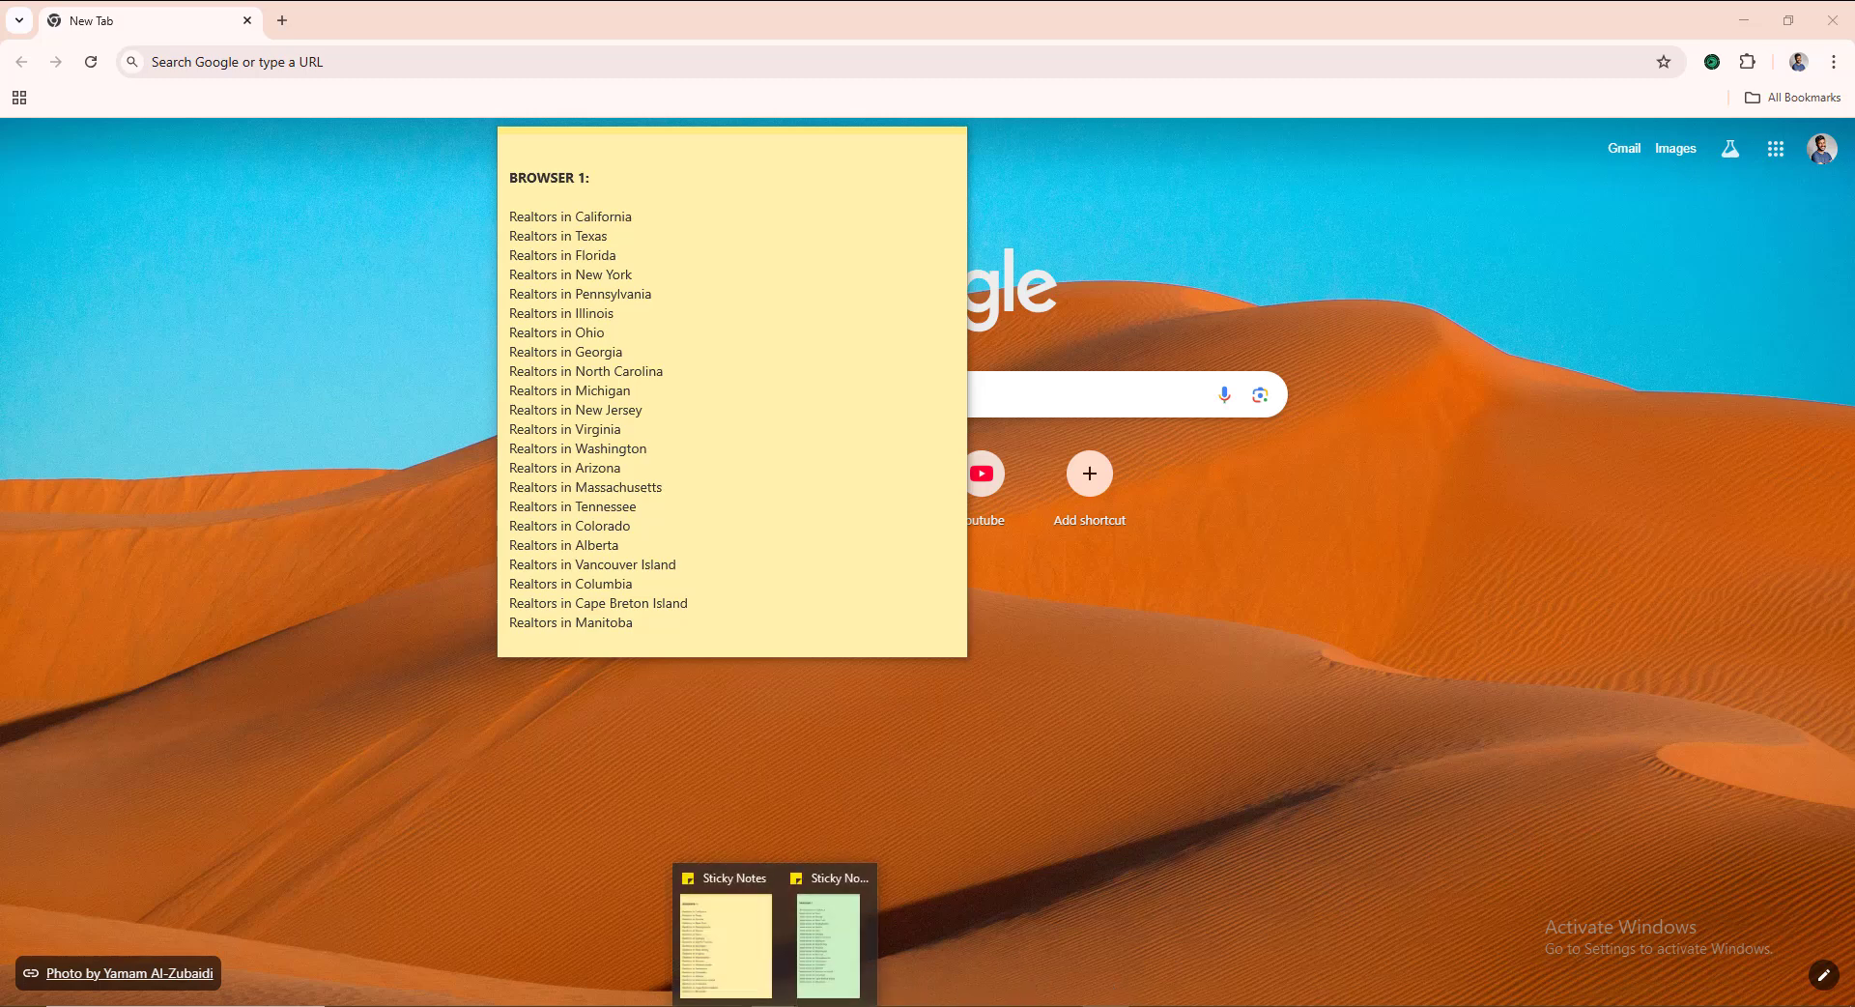
left_click(812, 956)
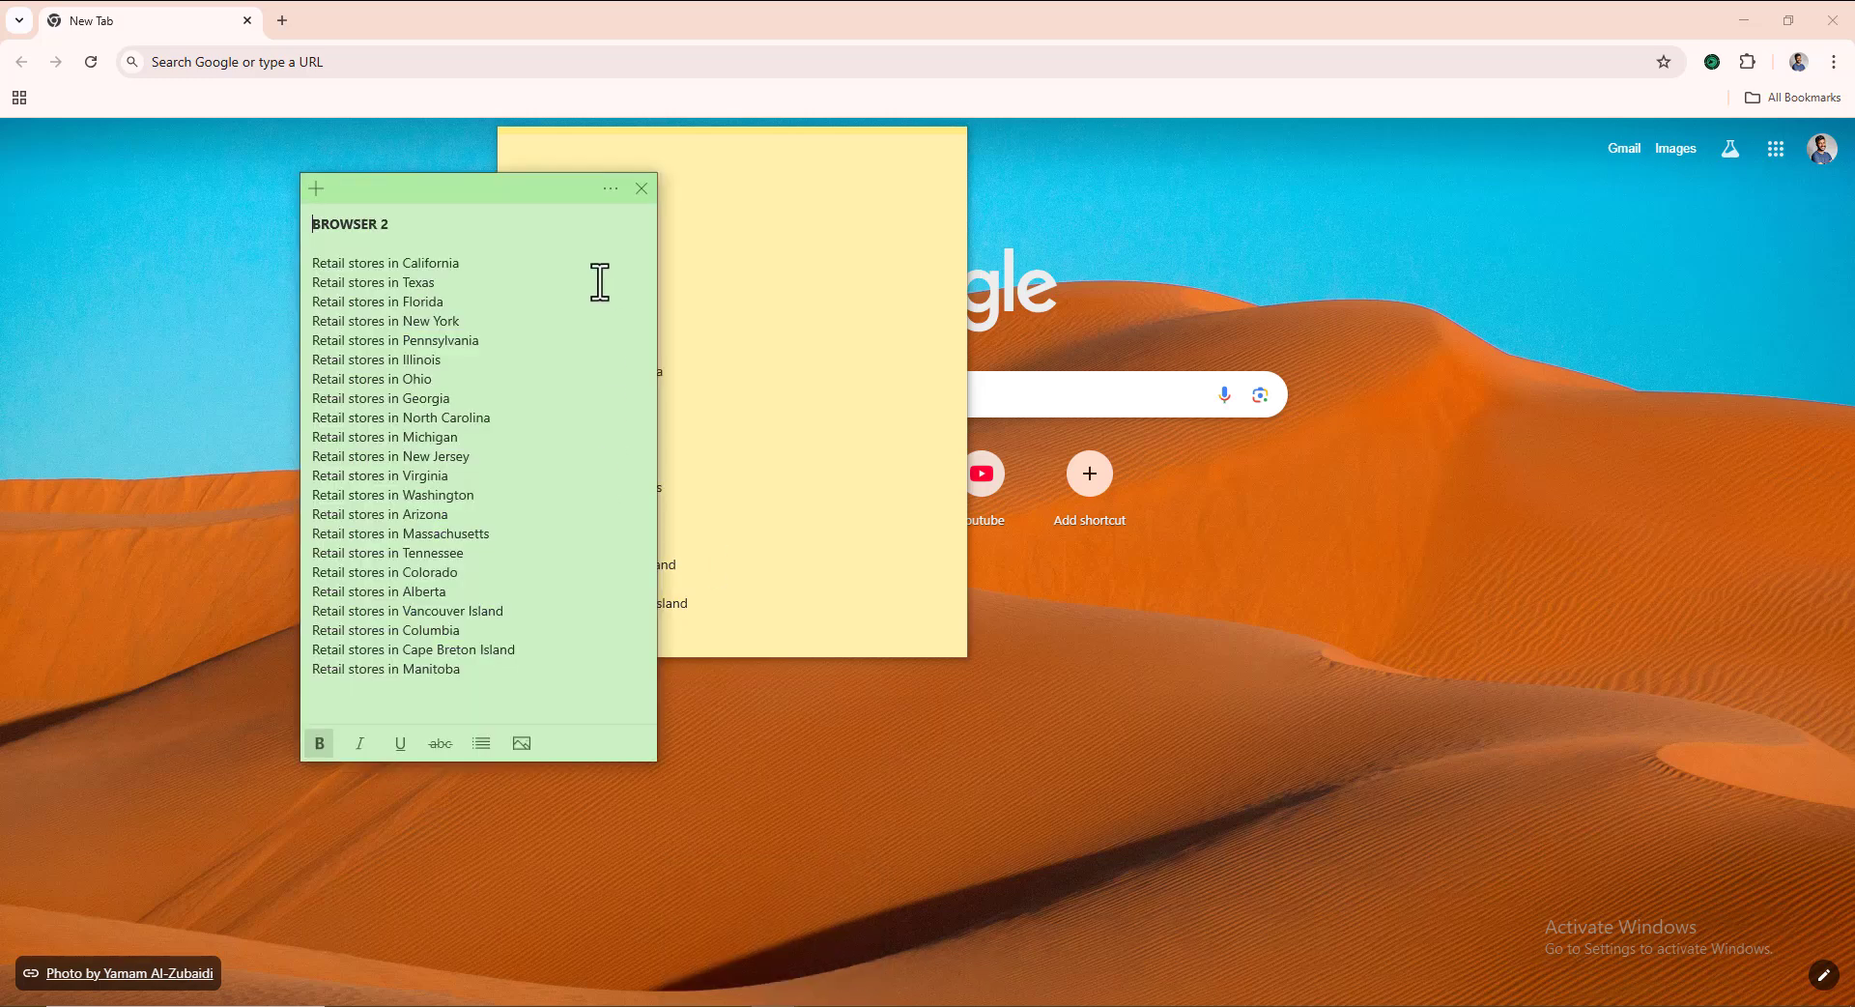
left_click(778, 349)
left_click_drag(458, 213, 645, 160)
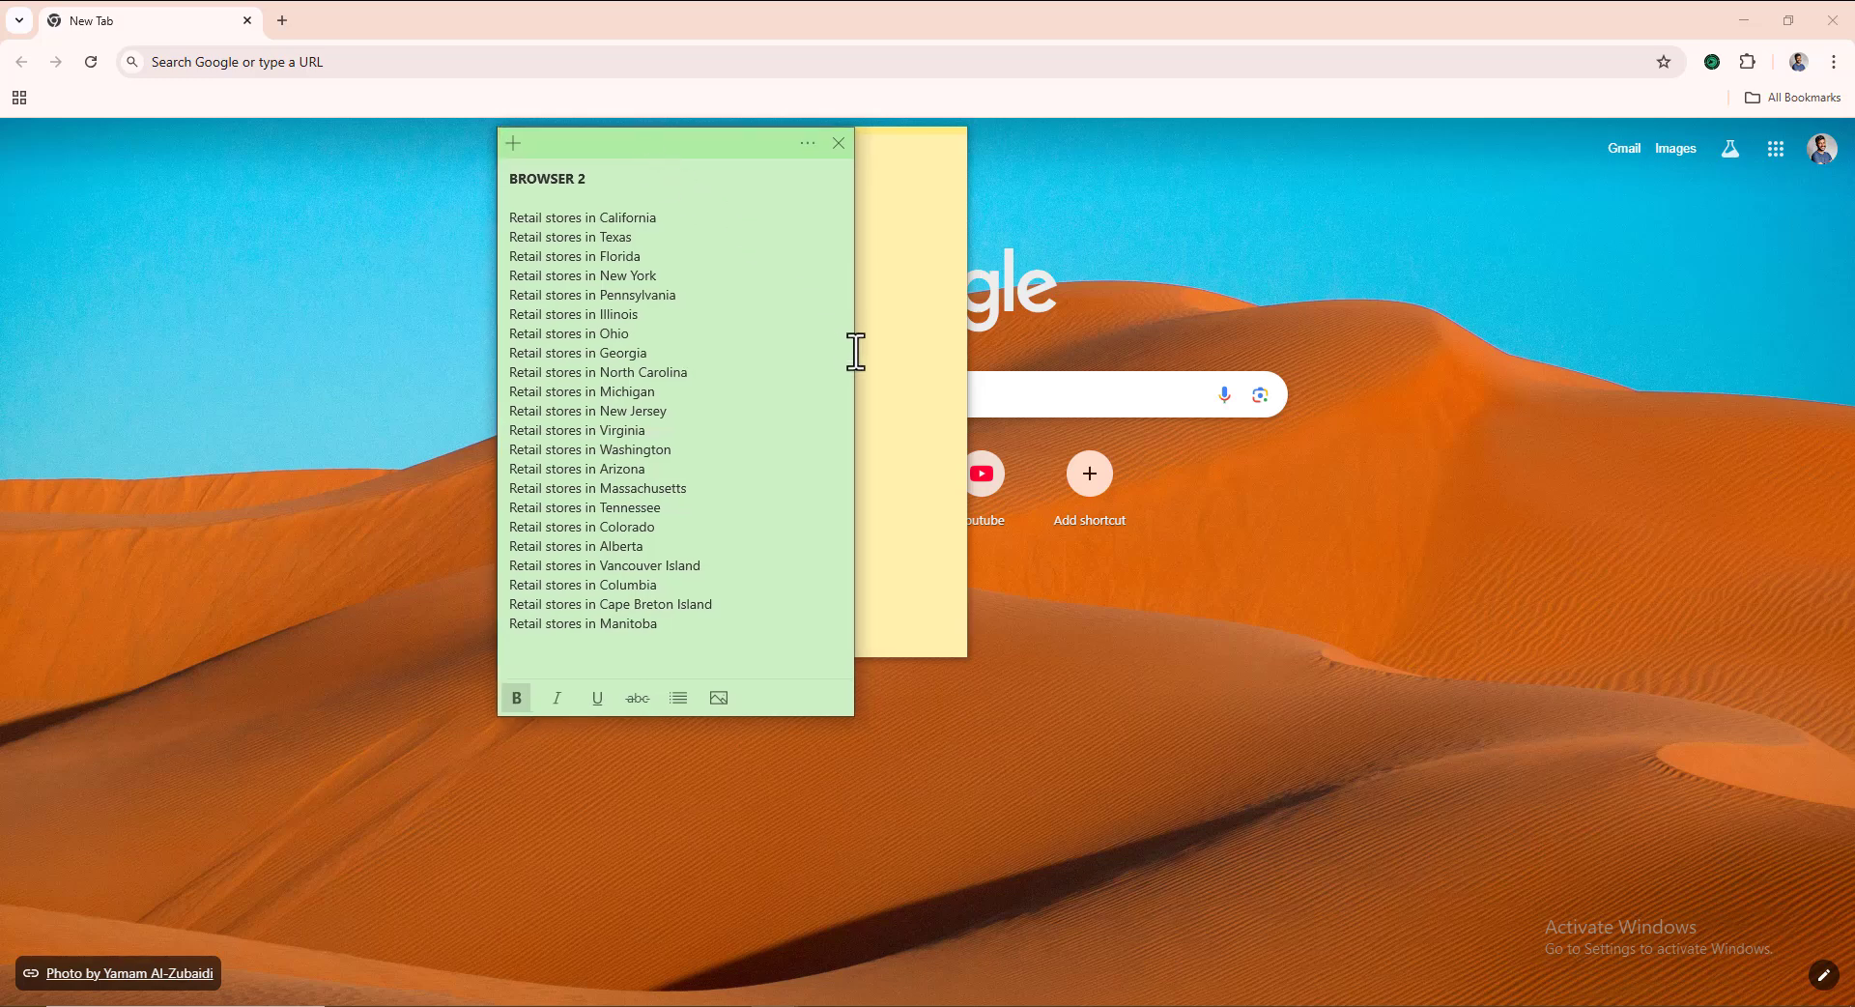
left_click_drag(850, 349, 979, 385)
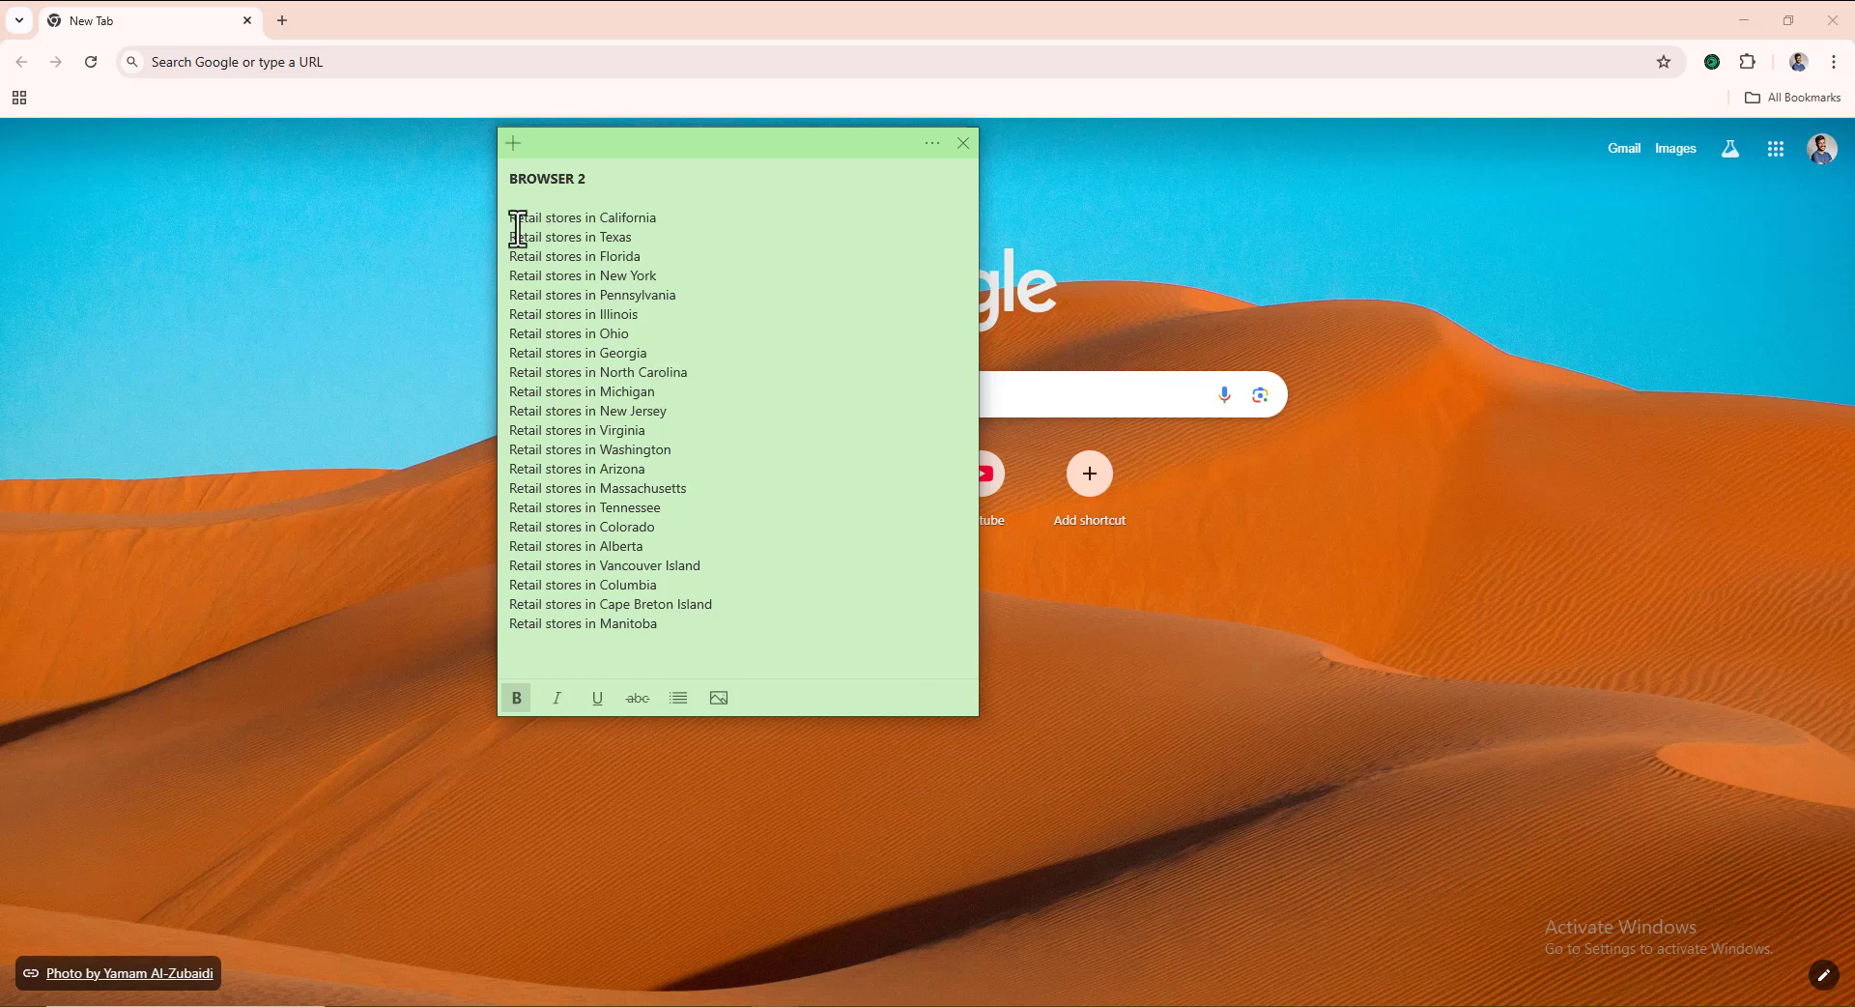
Select the 22 Retail stores keyword lines in the BROWSER 2 note and copy them.
left_click_drag(510, 221, 712, 626)
right_click(629, 435)
left_click(640, 432)
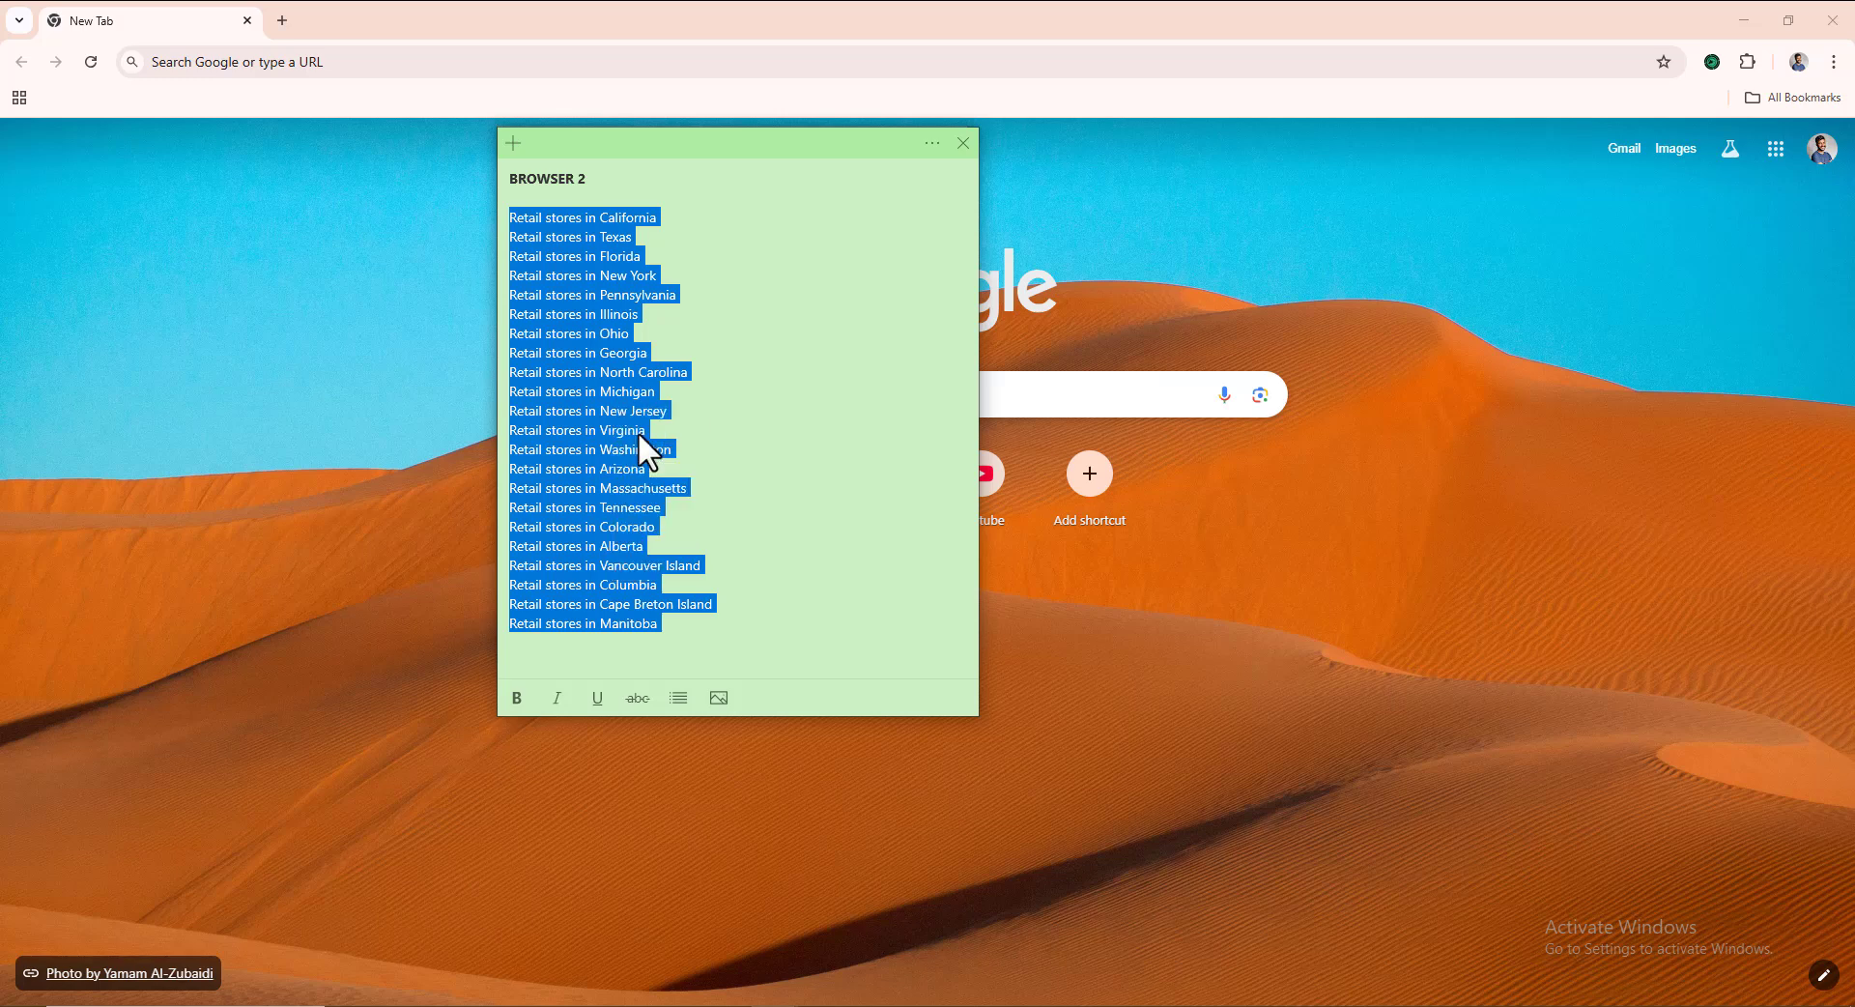
left_click(1713, 62)
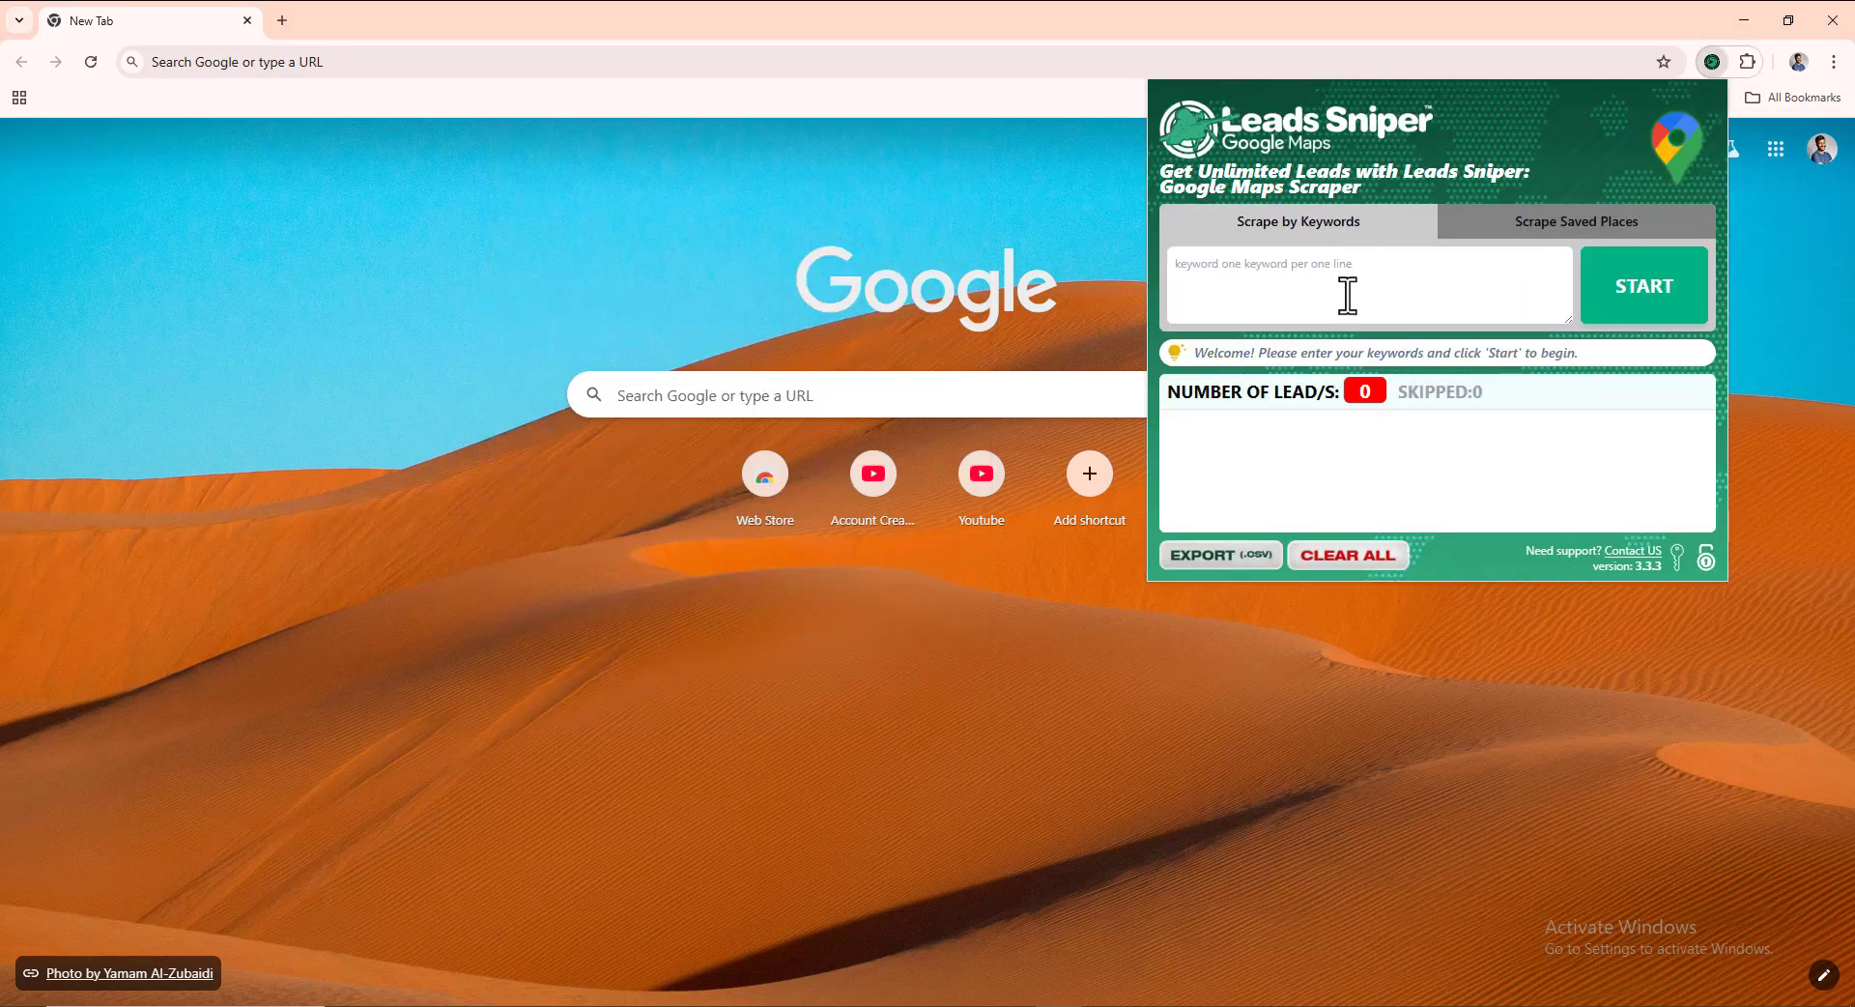
Paste the 22 keywords into Leads Sniper and start scraping, reaching 6,708 leads at keyword 7.
left_click(1348, 296)
key("ctrl+v")
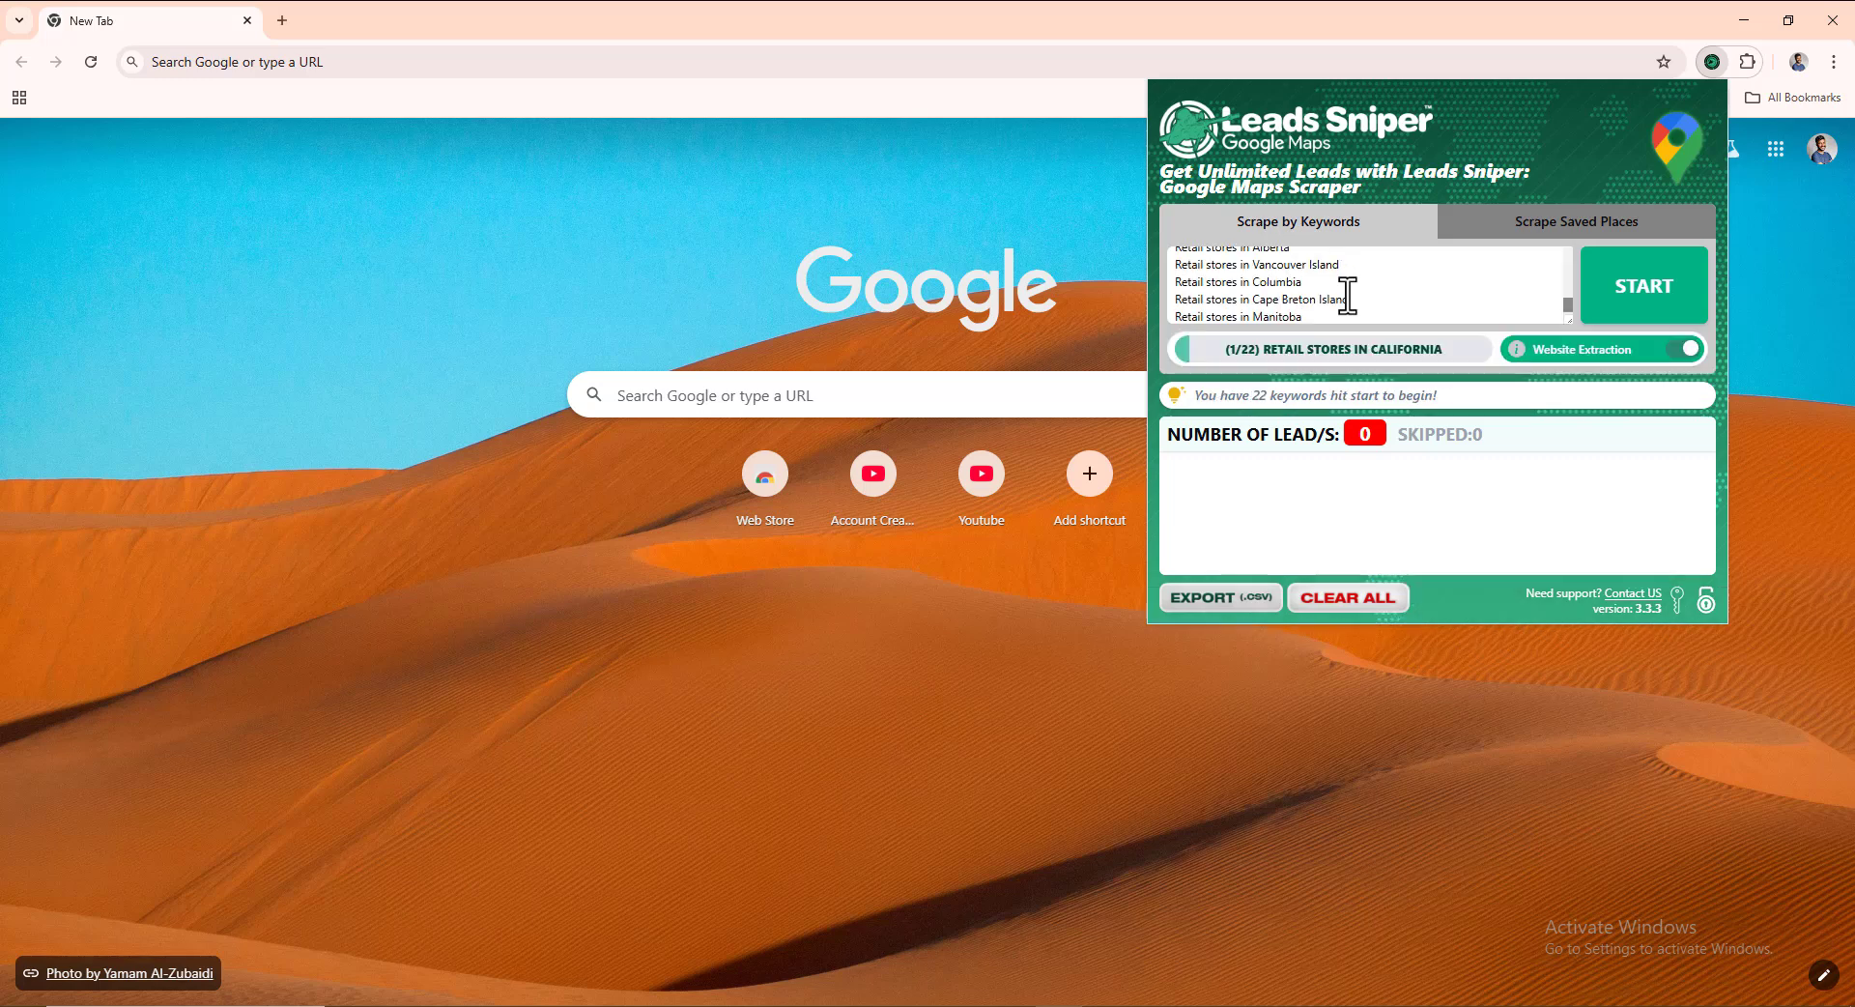
left_click(1633, 315)
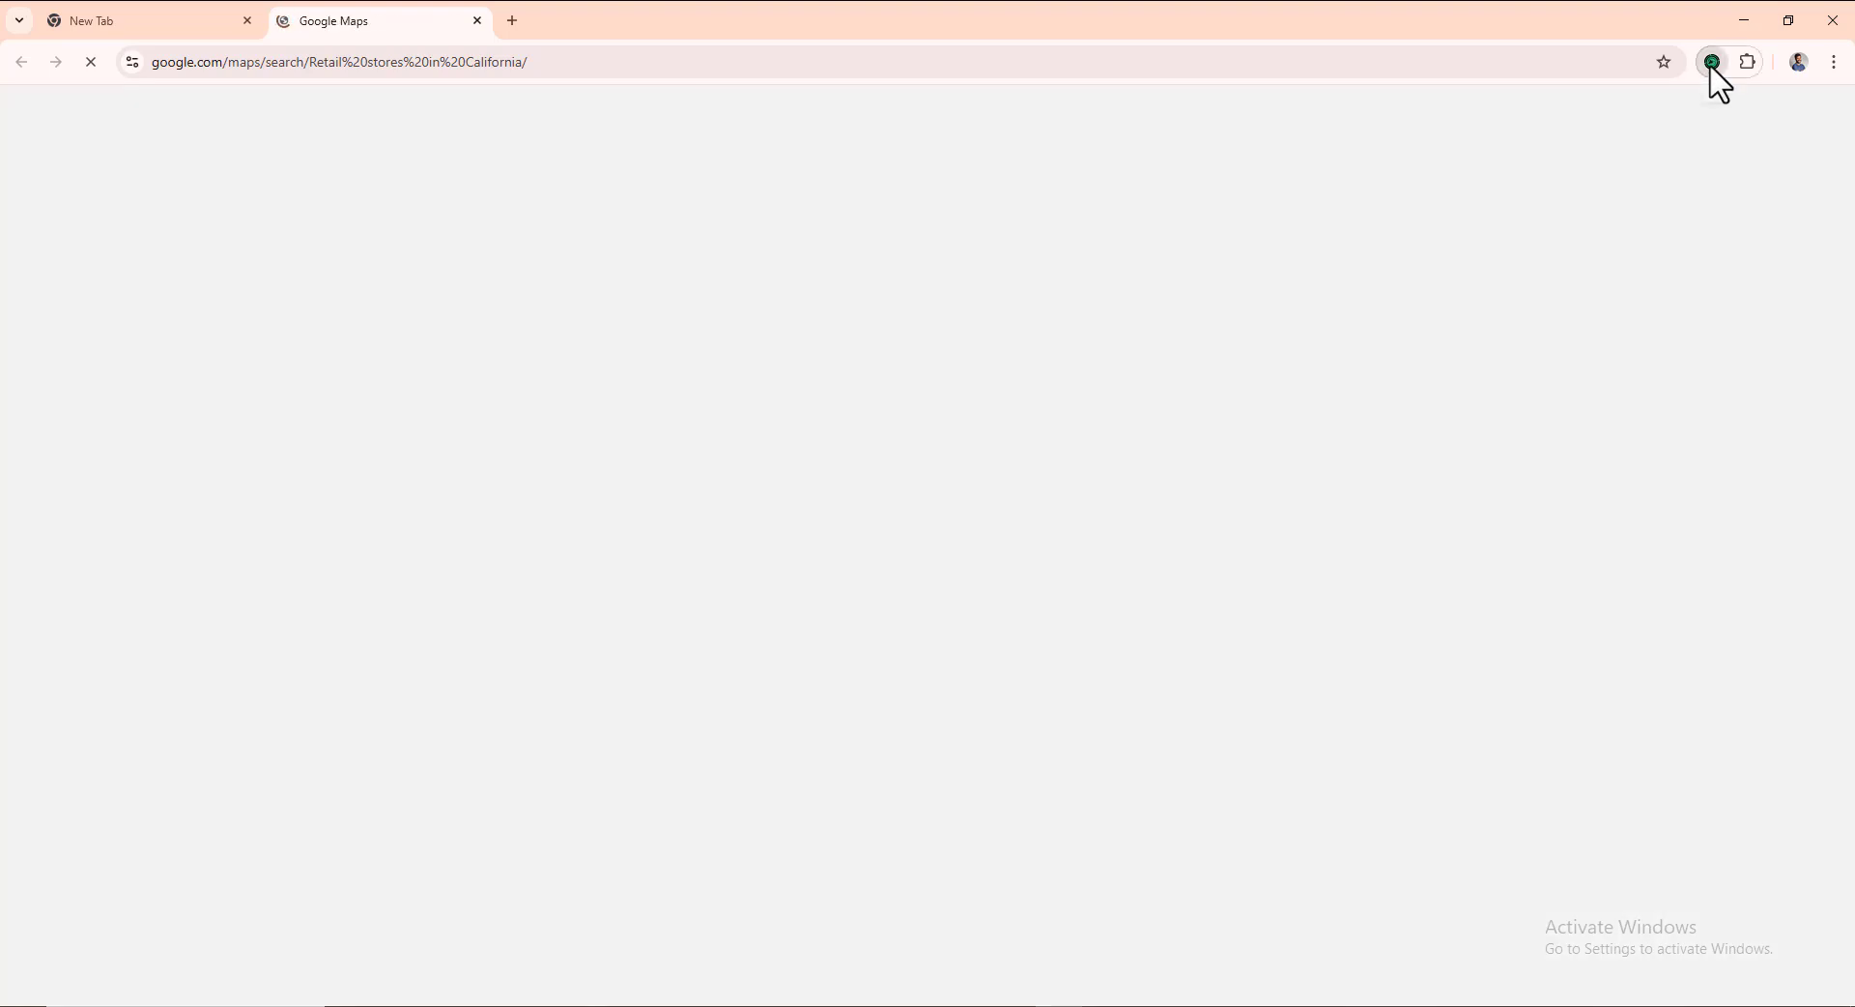
left_click(1714, 70)
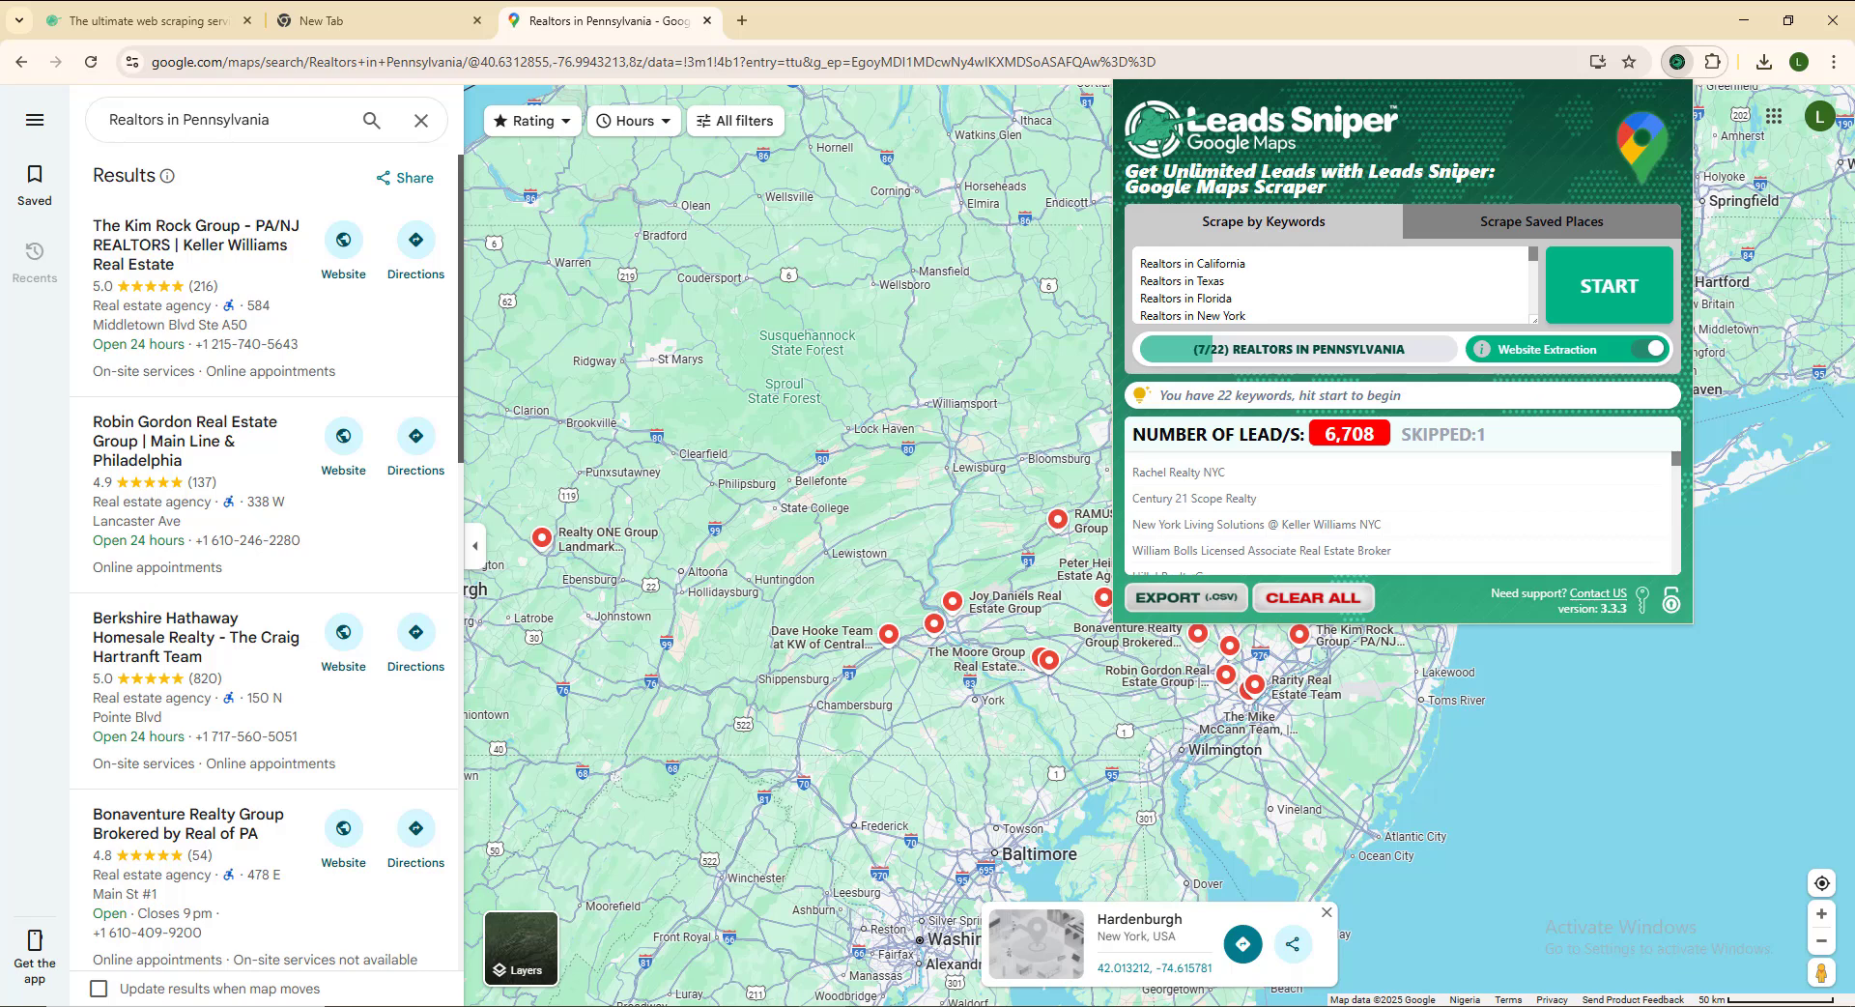
Export the 6,708 leads as Realtors-in-California-(07-10-2025) (1).csv, a 604 KB download.
left_click(1220, 605)
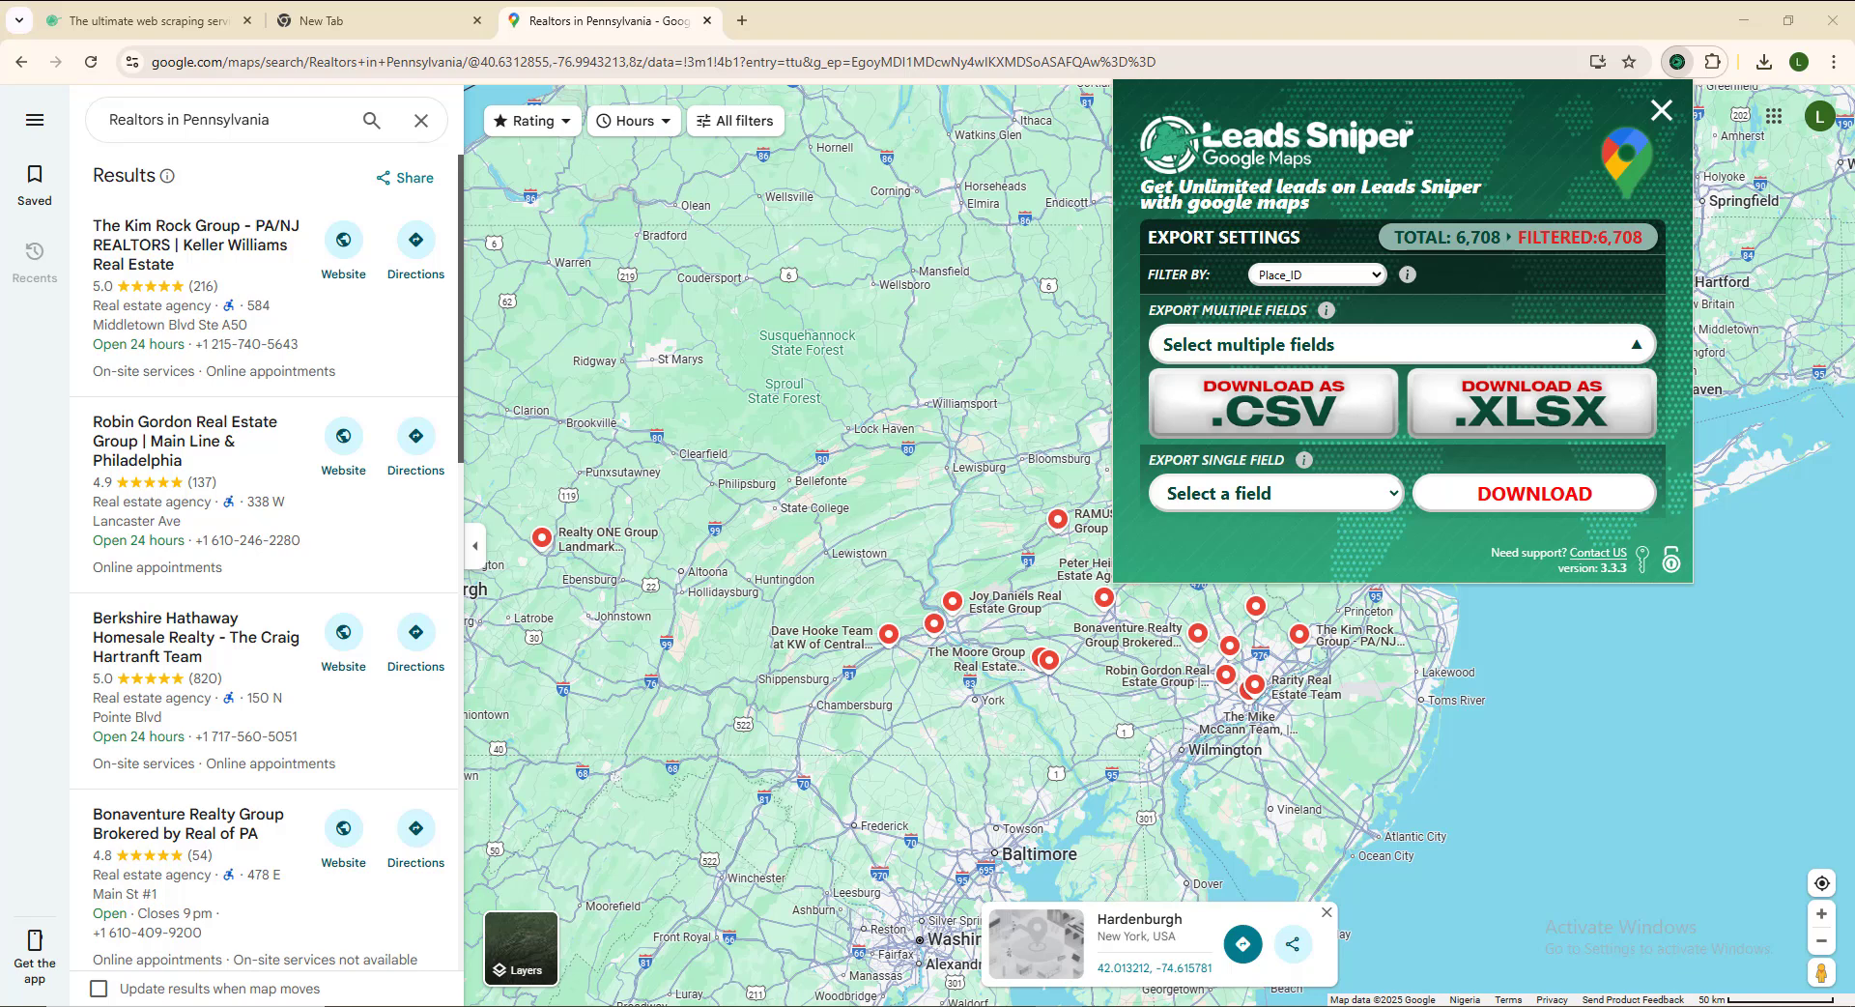
left_click(1297, 422)
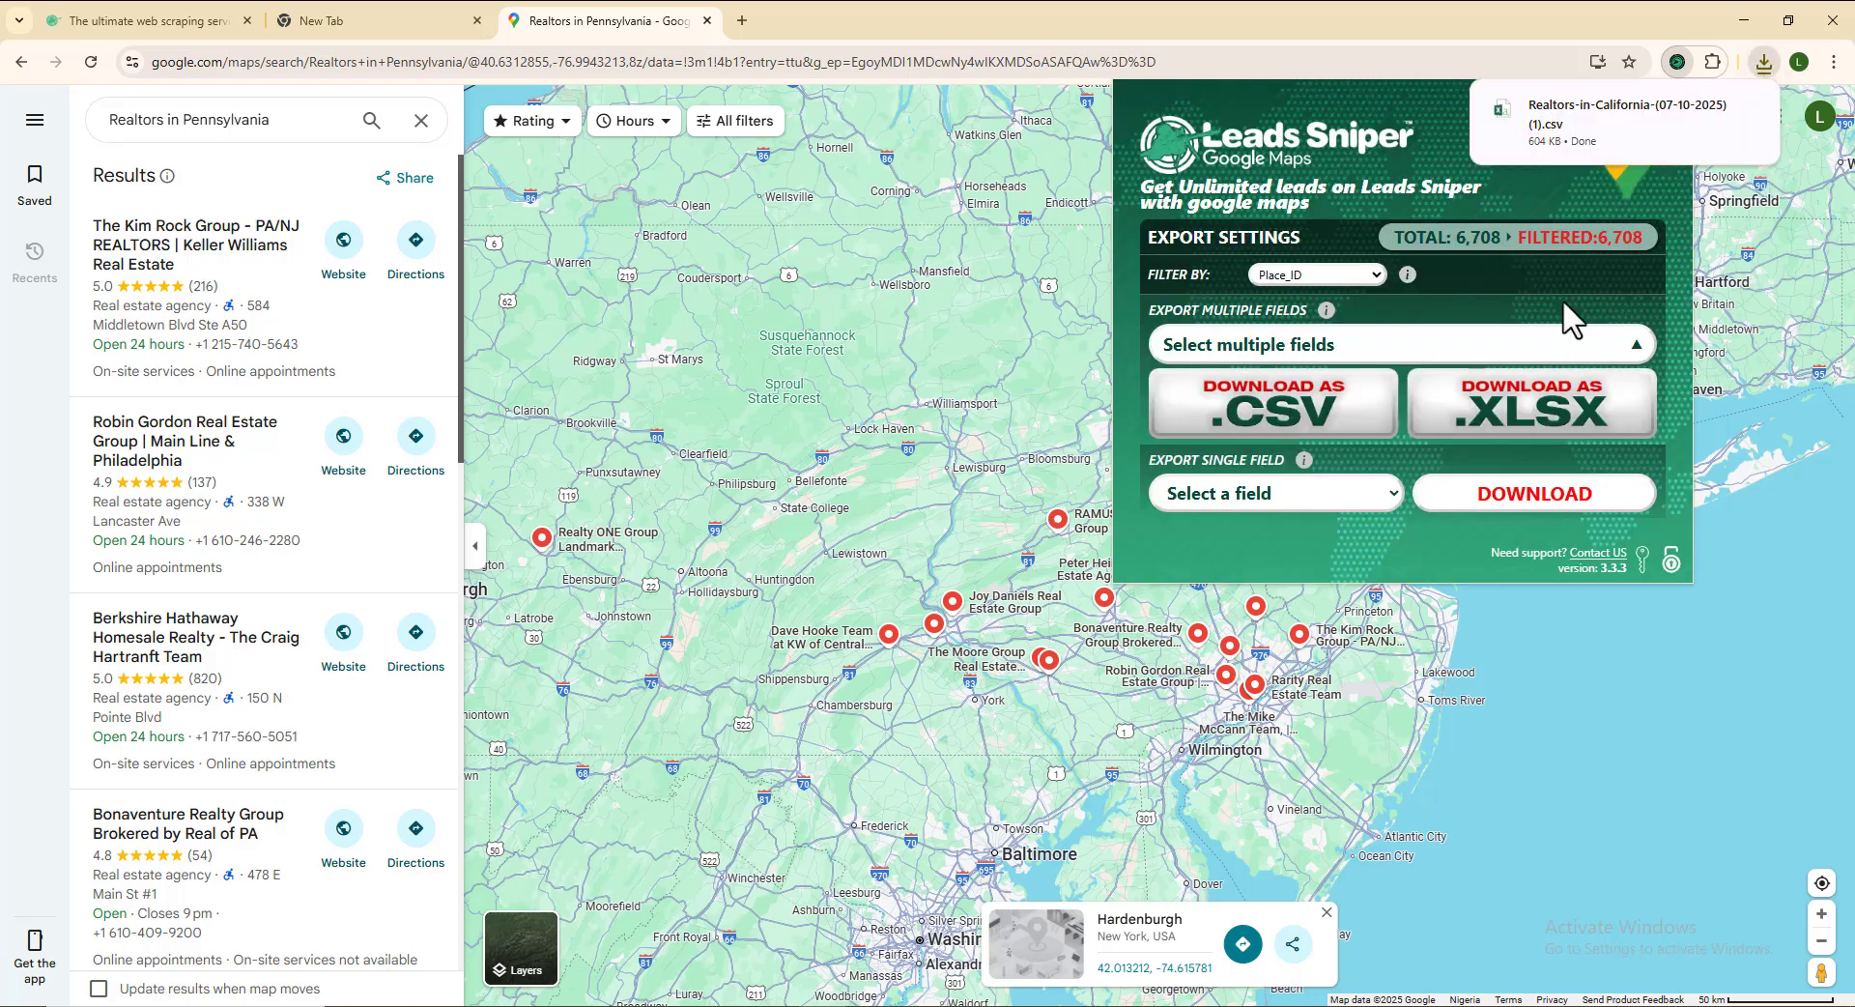
mouse_move(1678, 116)
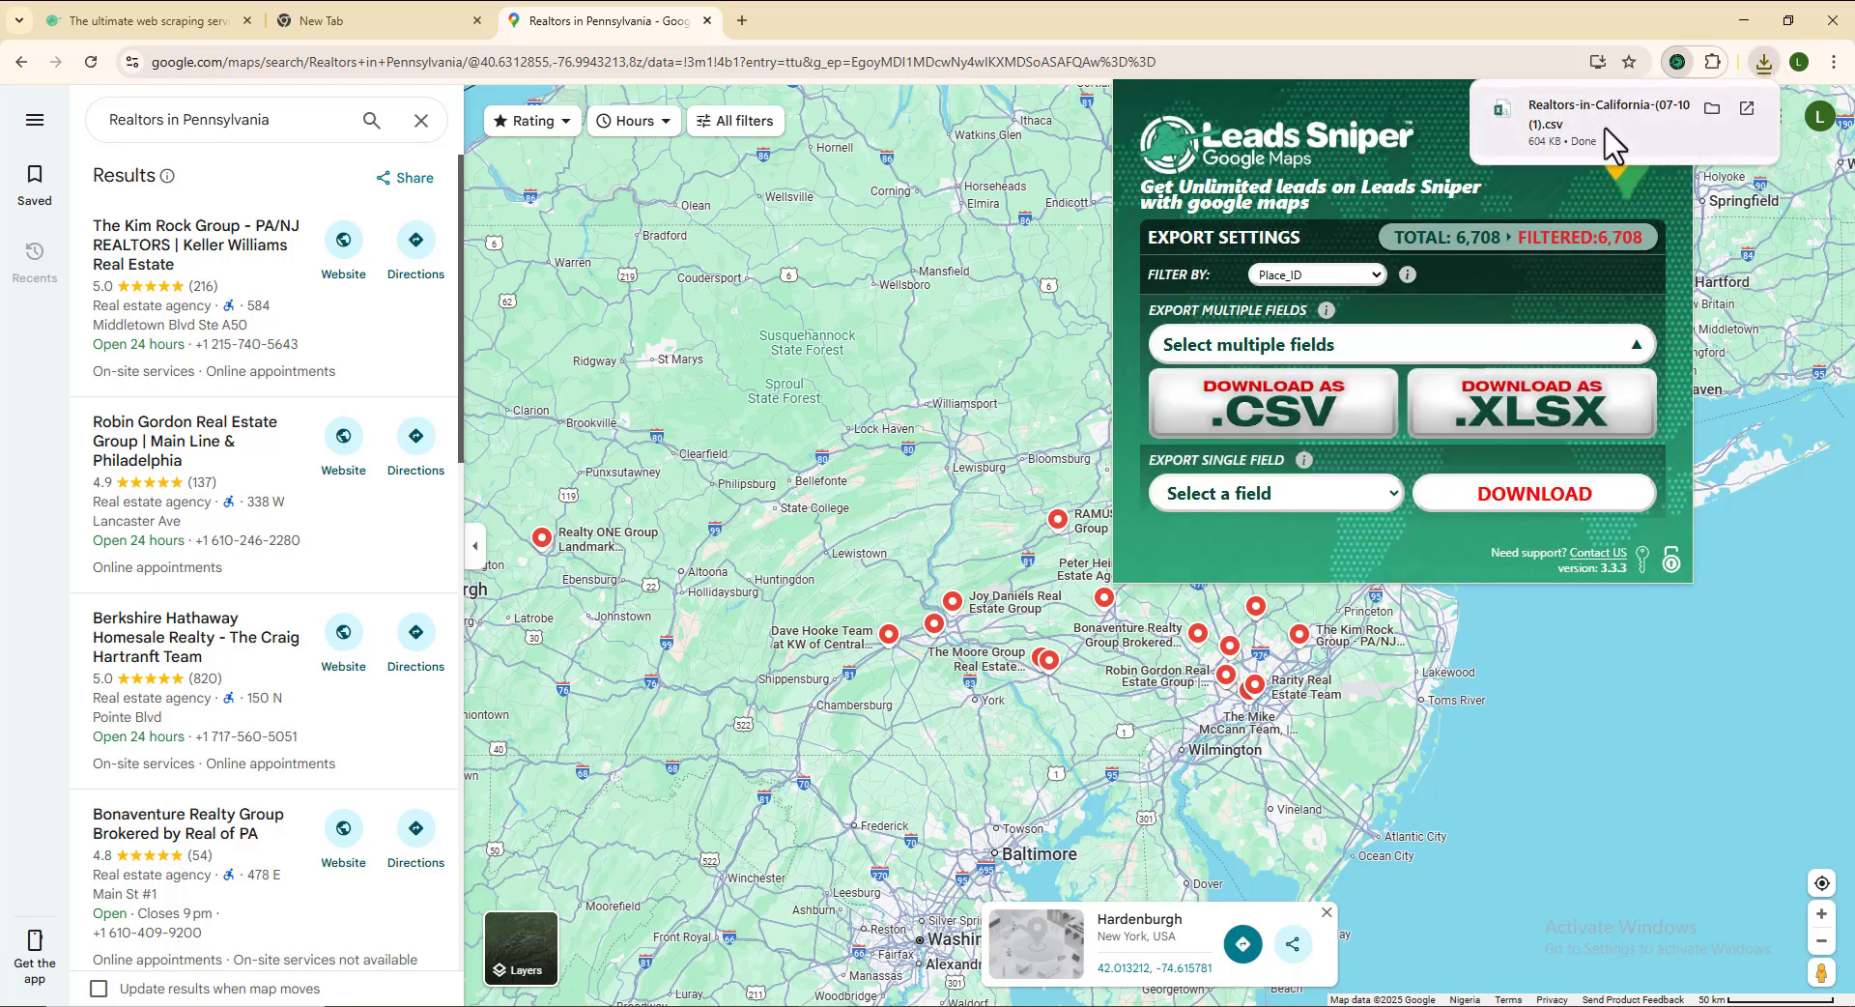
Open the downloaded Realtors-in-California CSV in Excel and inspect the Keyword column and zip codes.
left_click(1749, 107)
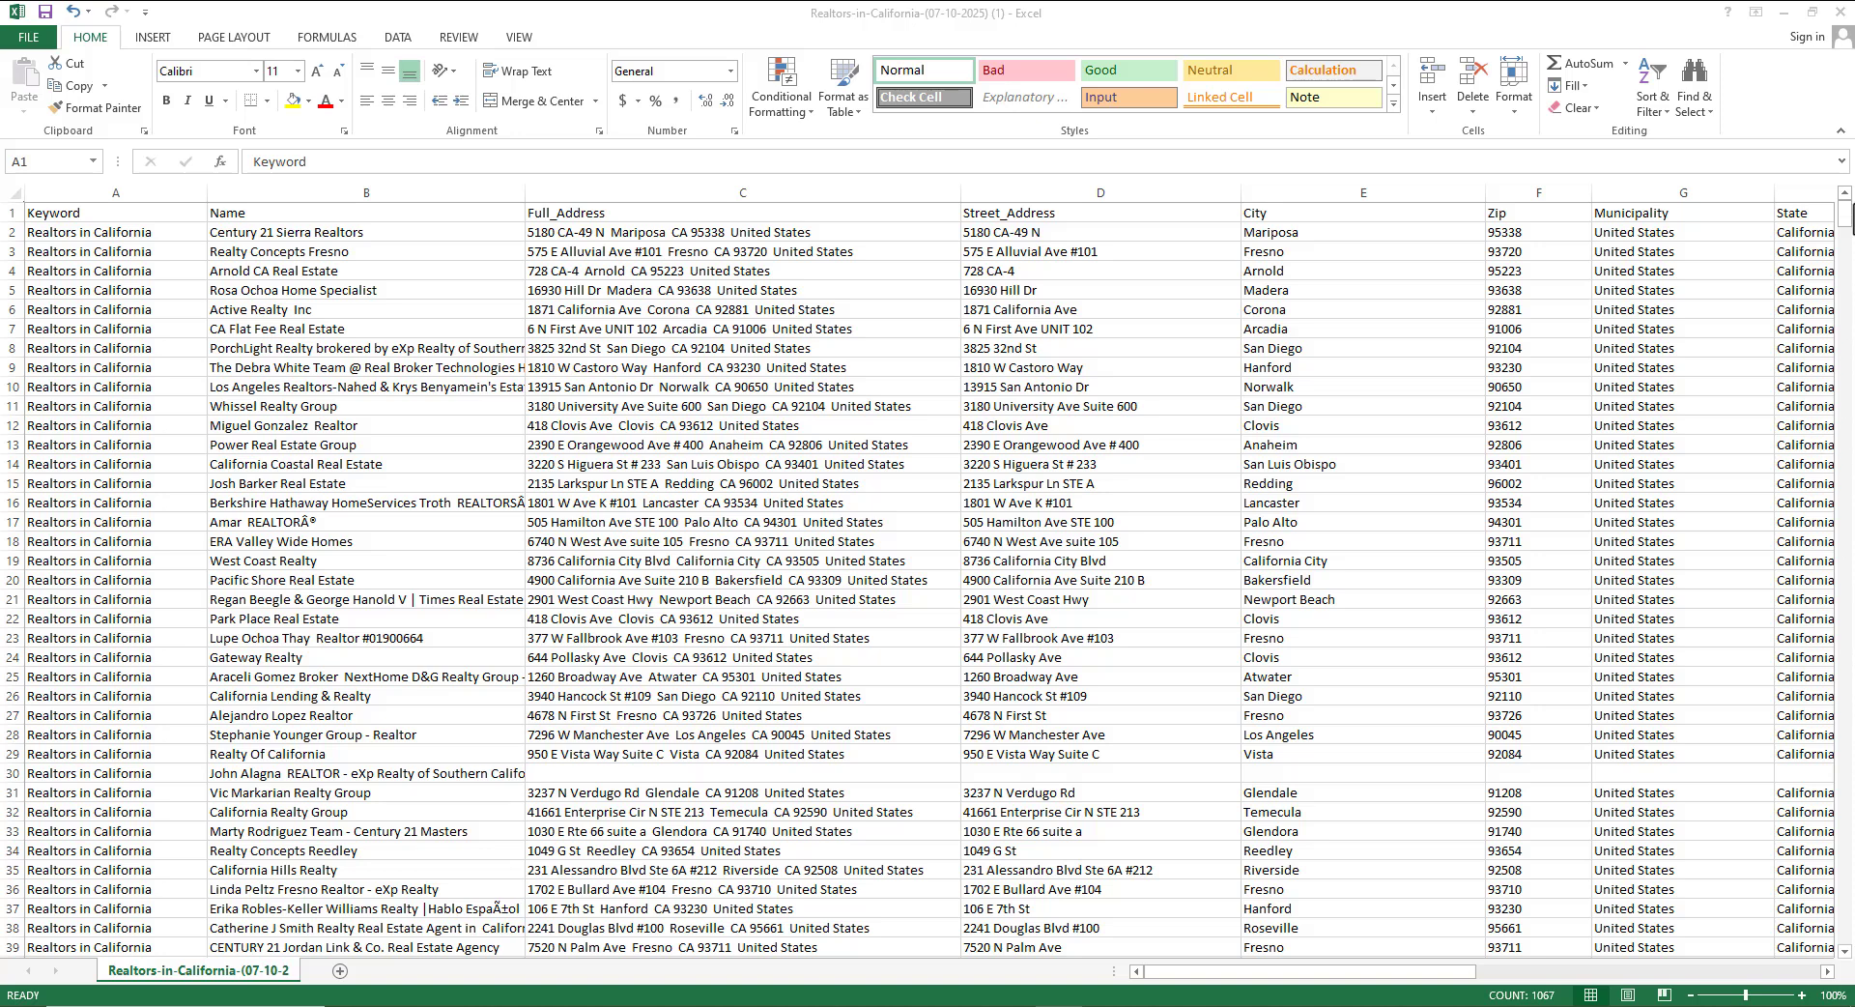
left_click(116, 193)
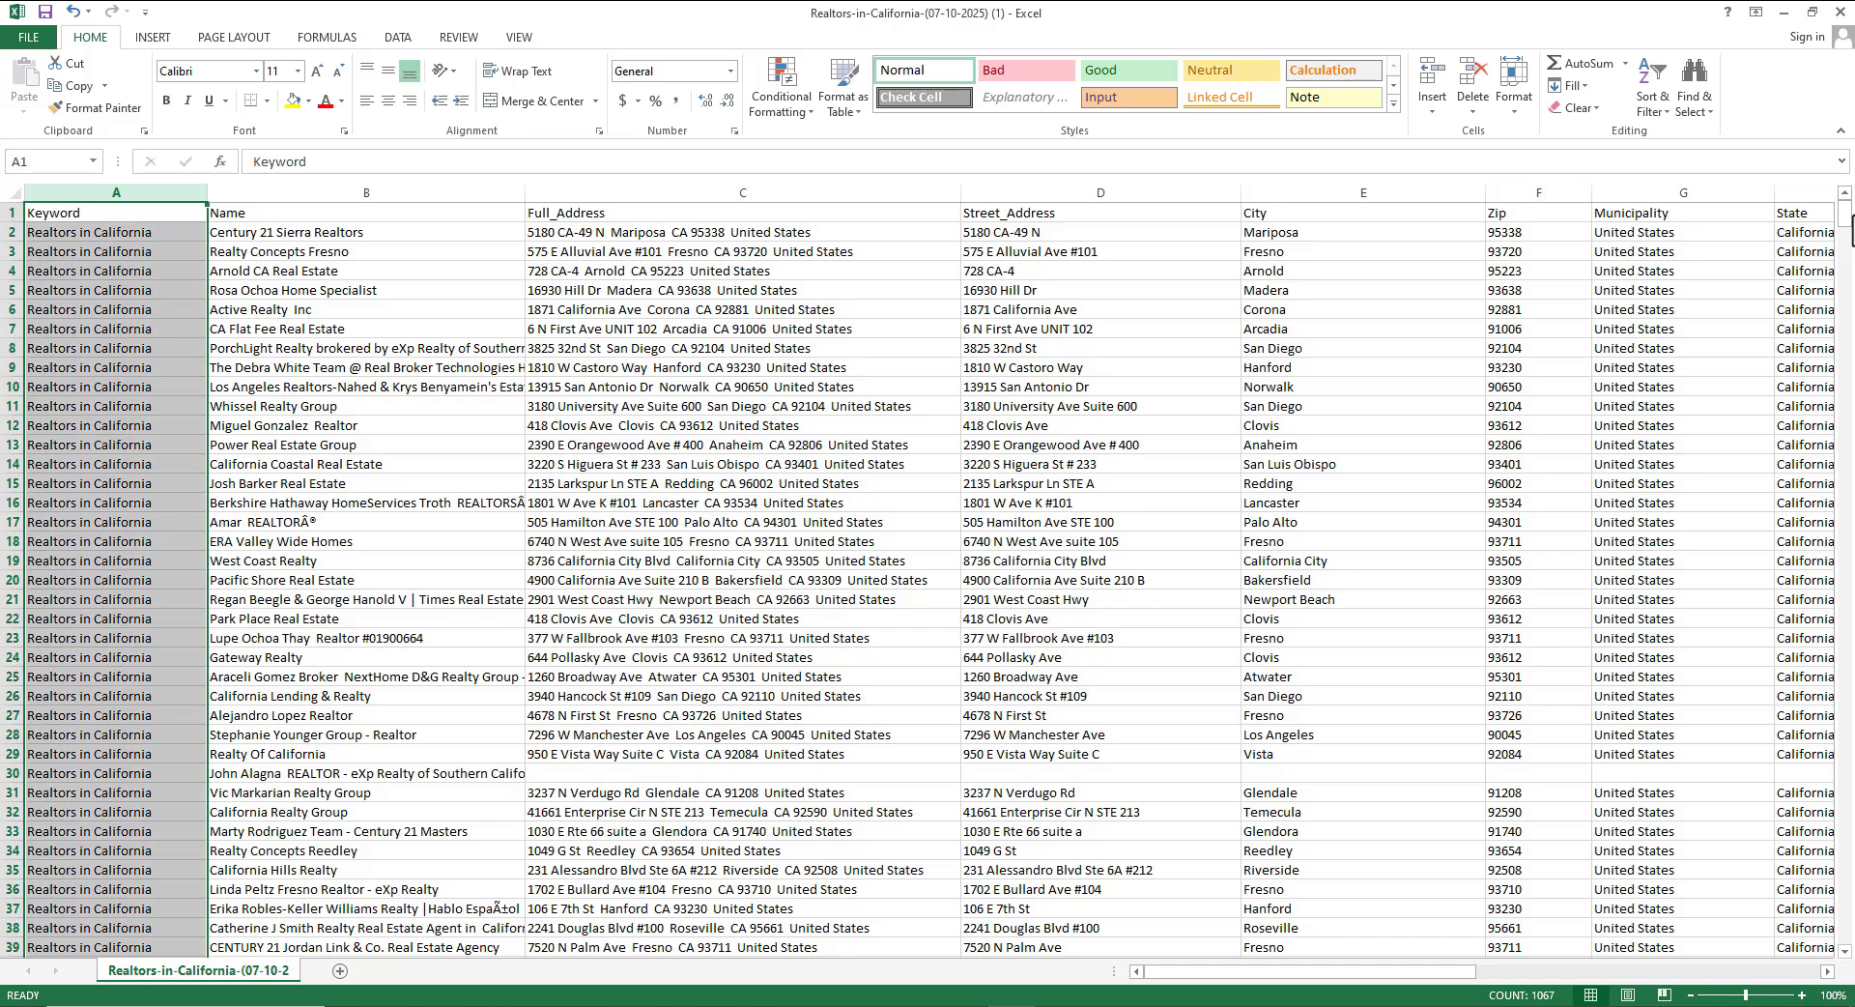
scroll(1852, 230, "down", 1)
left_click(1546, 236)
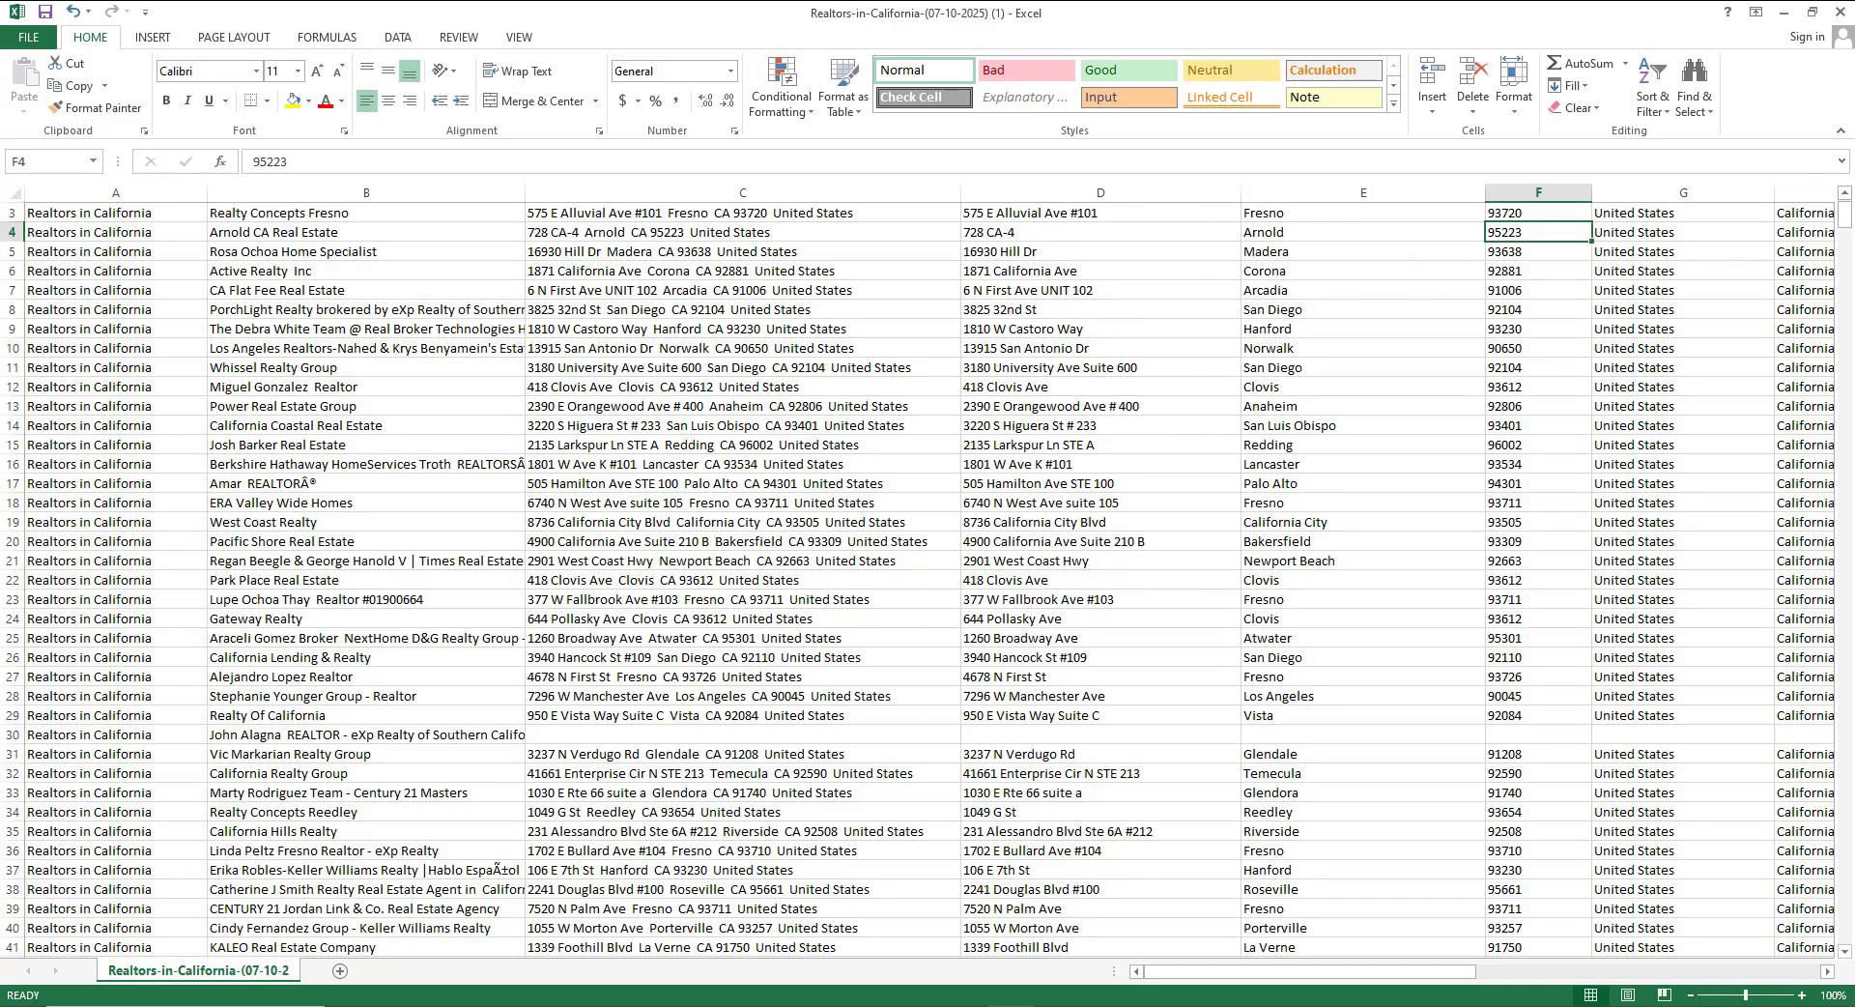
Browse down the lead rows and across to the phone, email and website columns.
scroll(1850, 253, "down", 3)
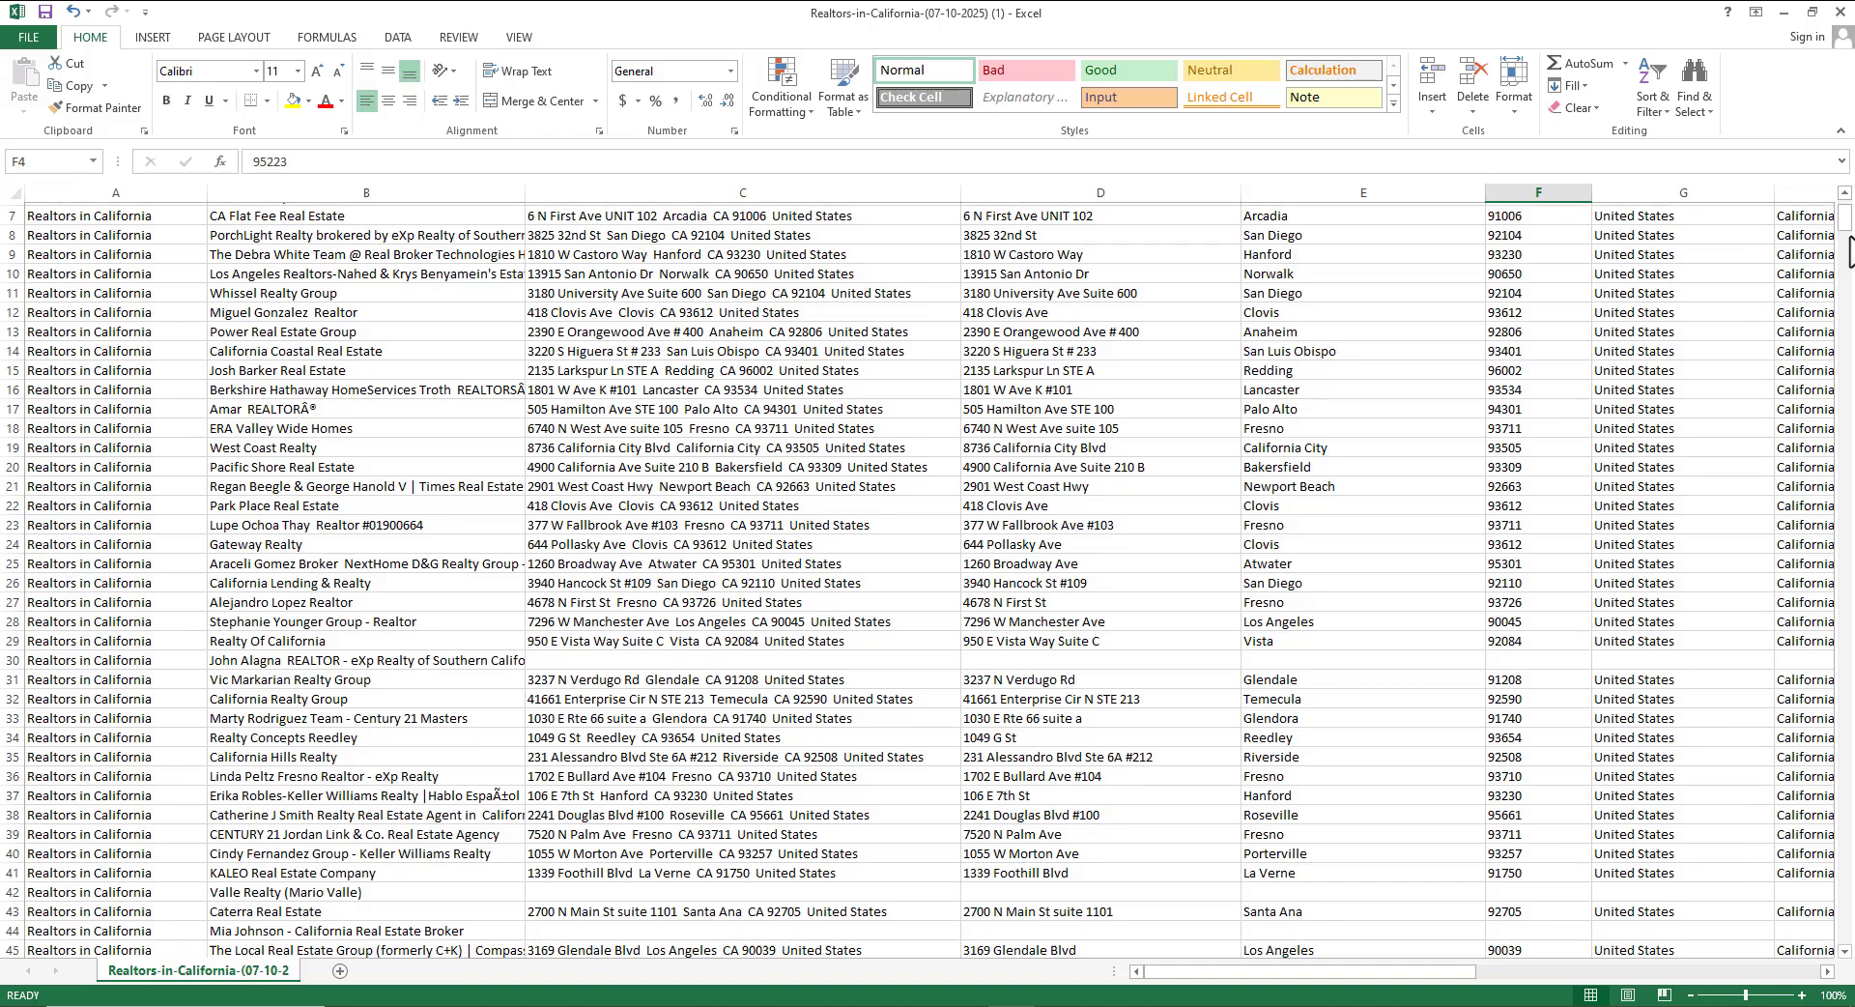
scroll(1850, 253, "down", 3)
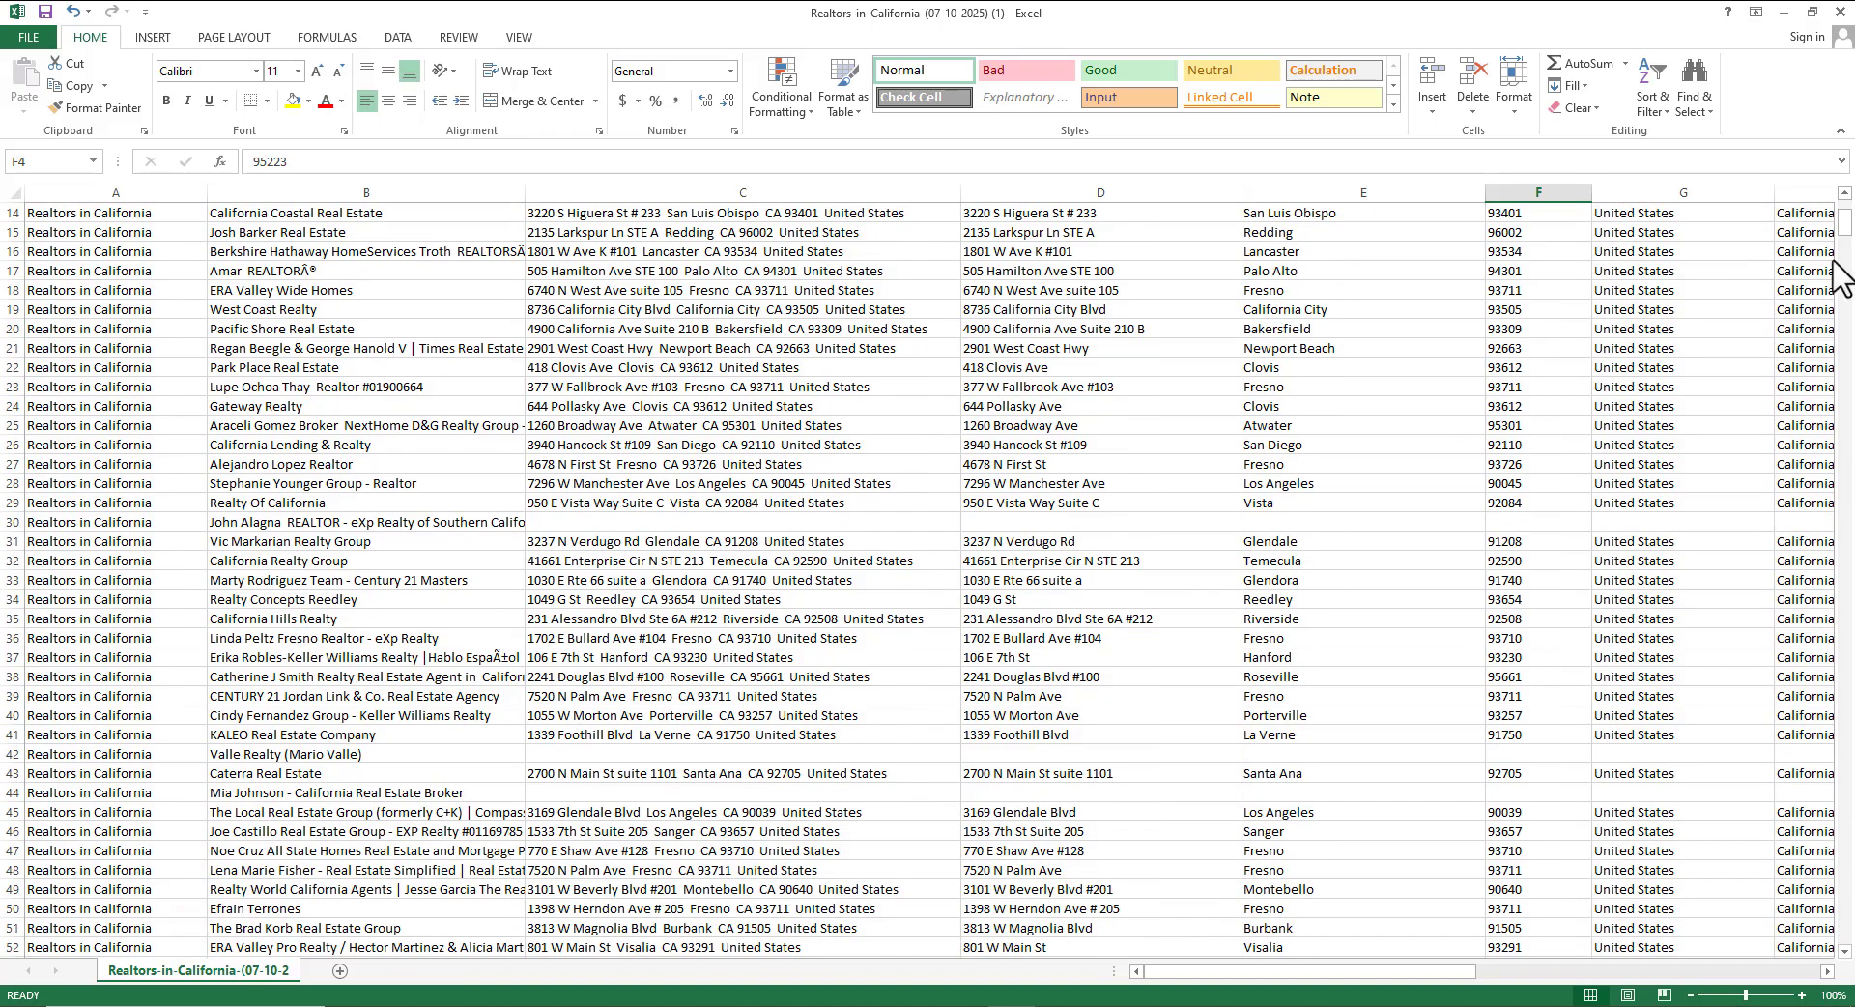
scroll(1851, 302, "down", 2)
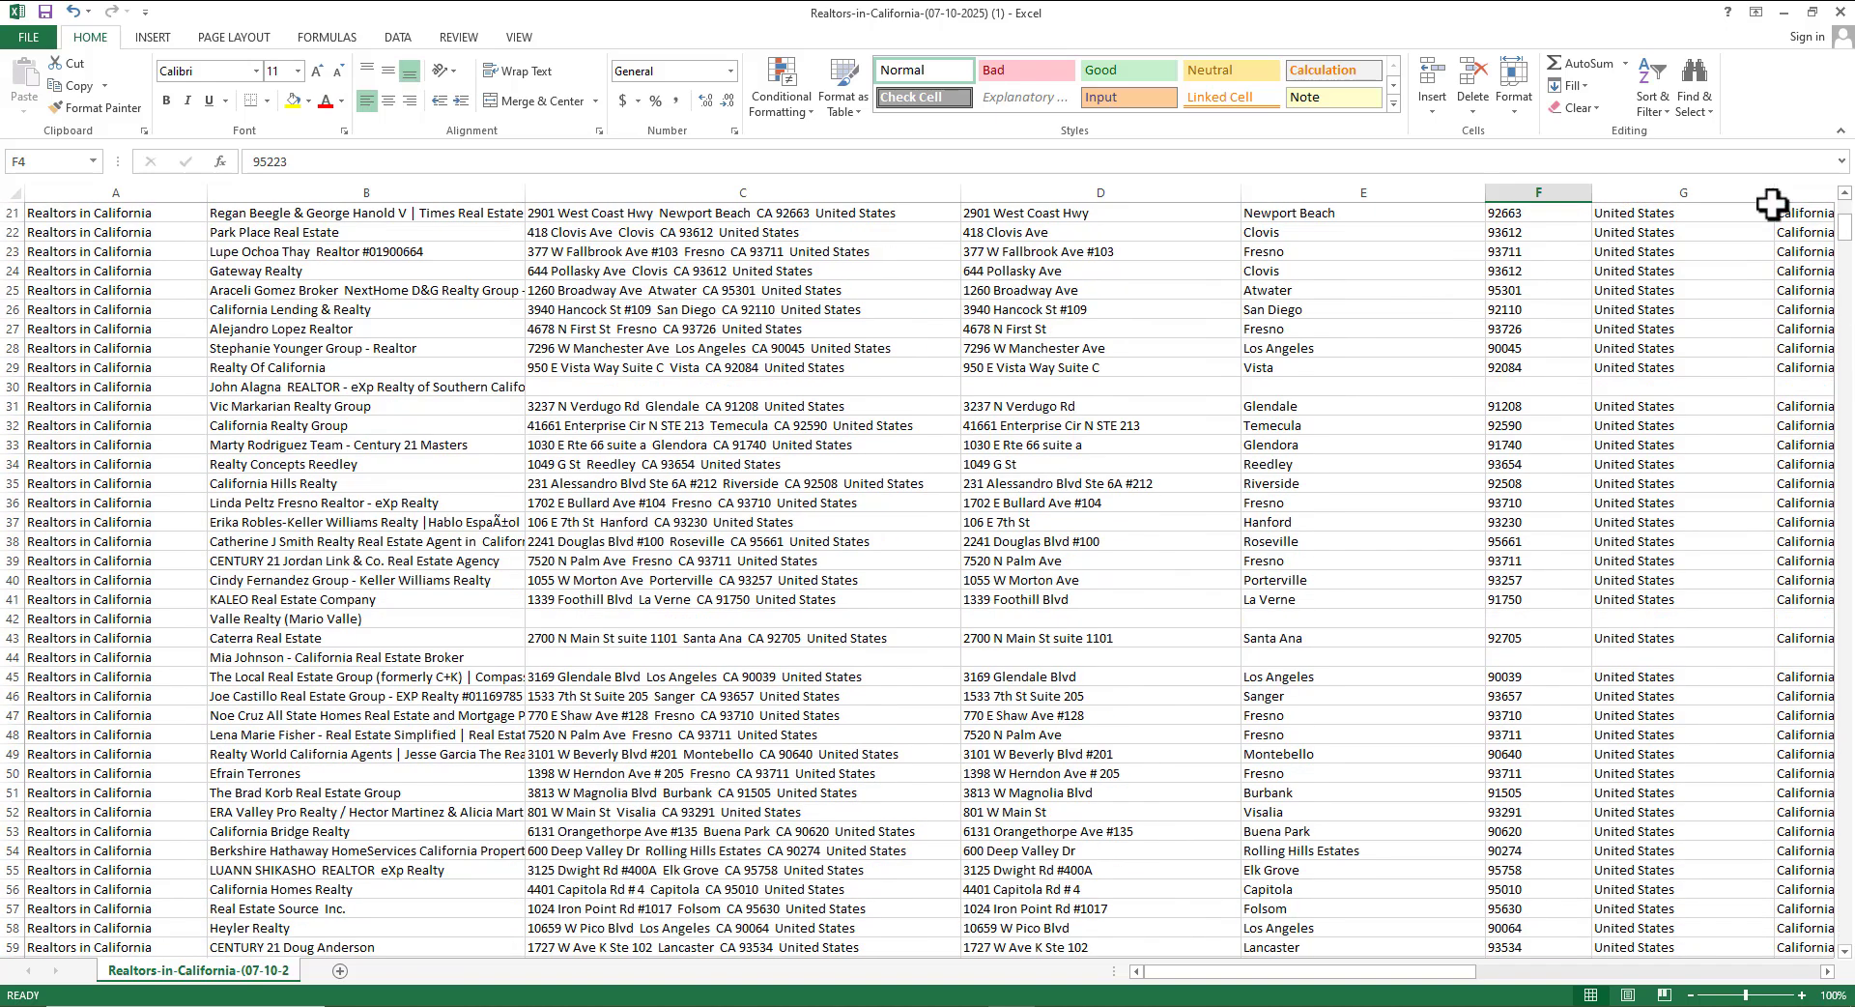
scroll(1772, 198, "down", 1)
scroll(1768, 259, "down", 3)
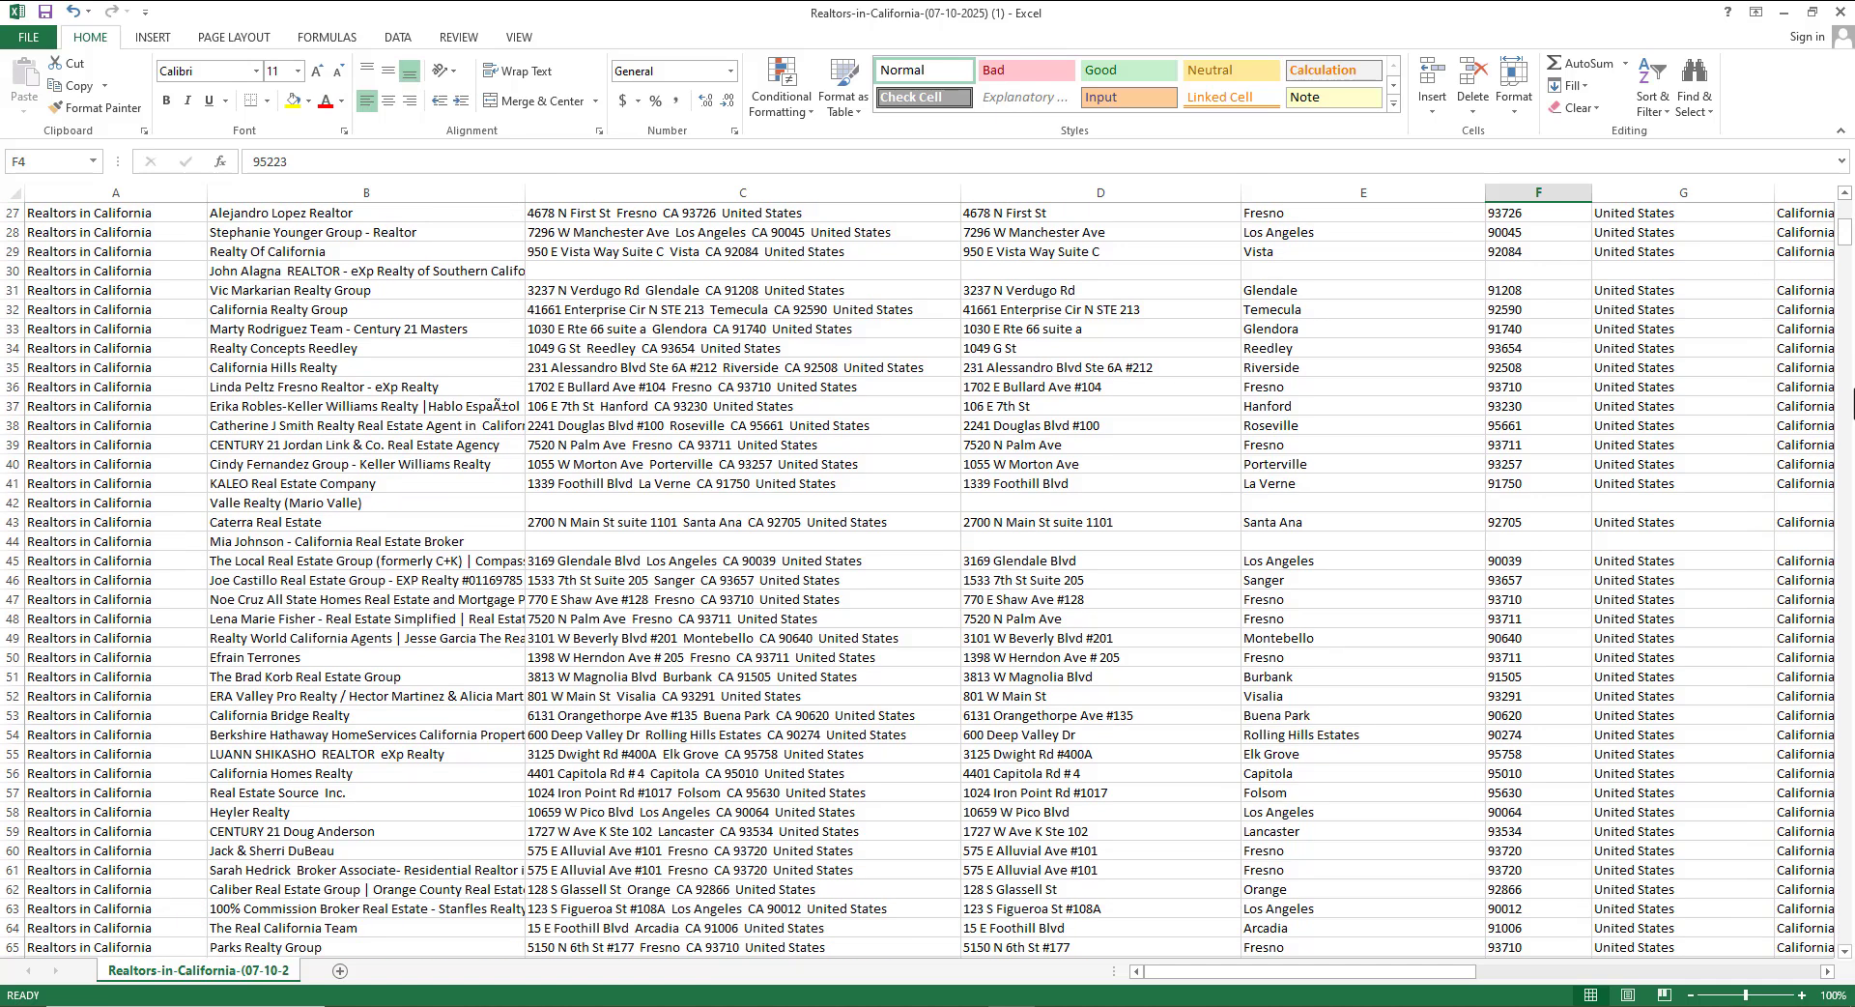
scroll(920, 579, "down", 3)
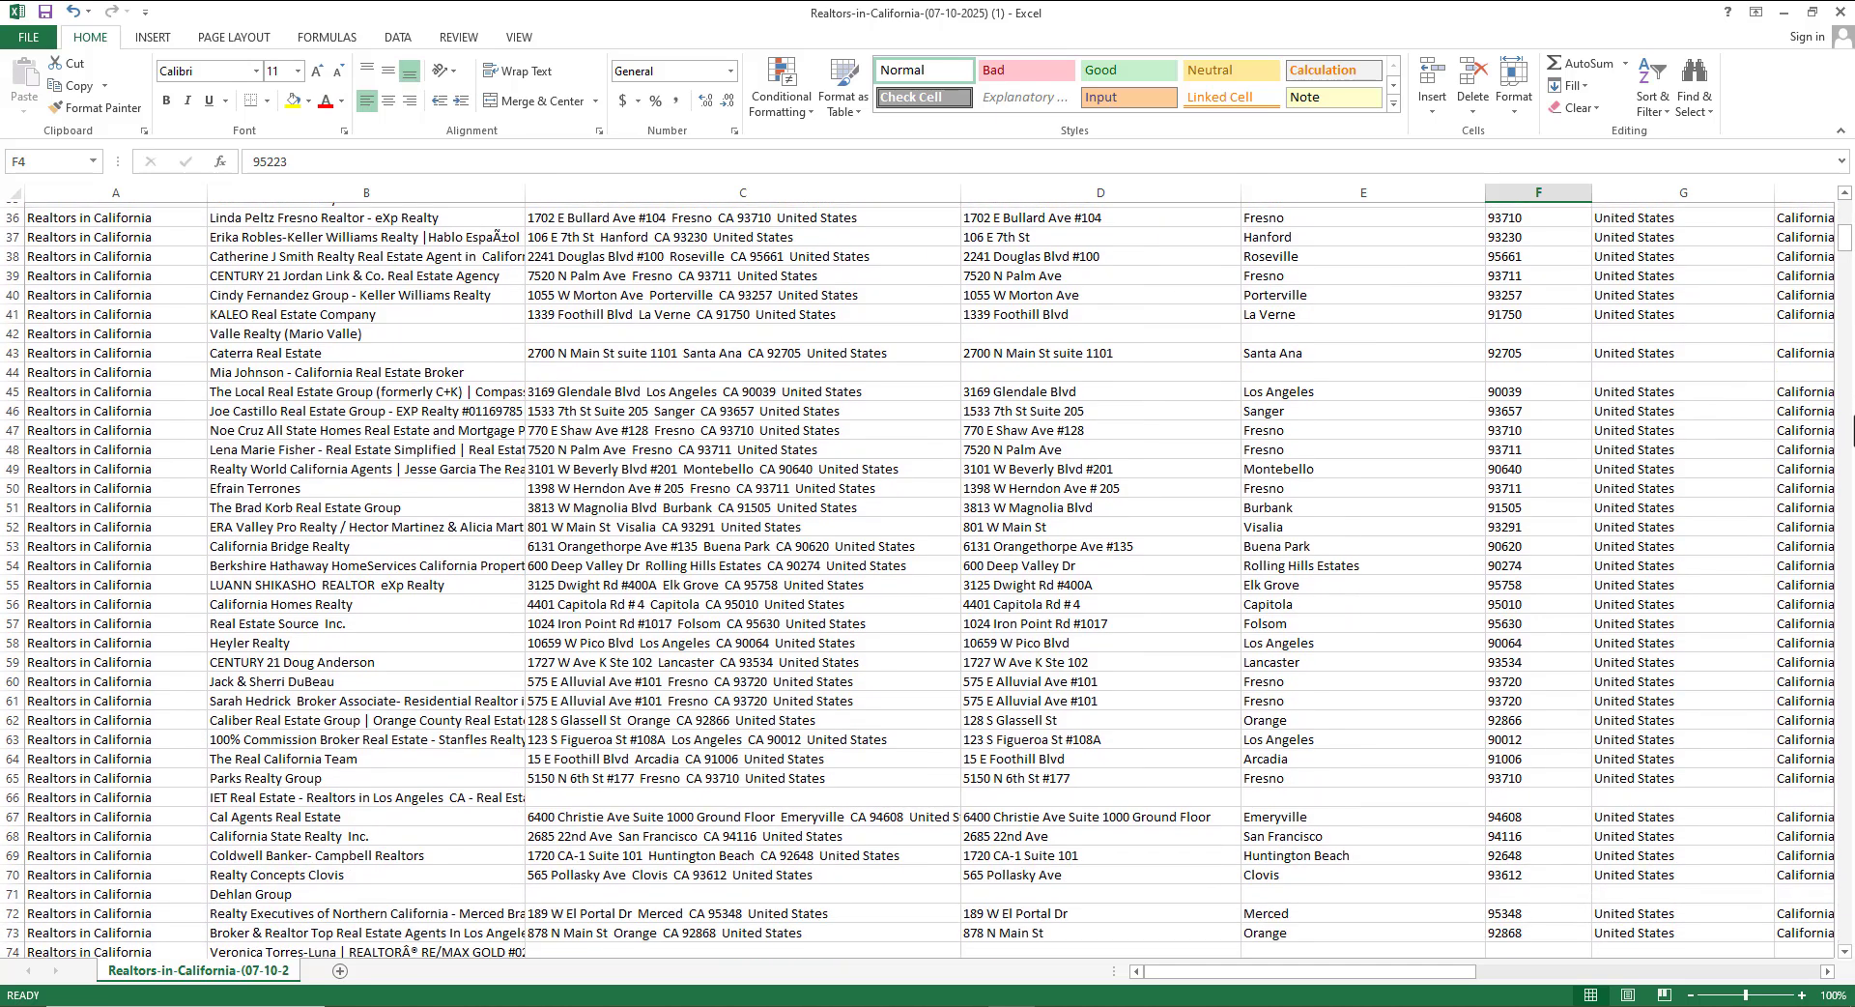
scroll(928, 580, "down", 1)
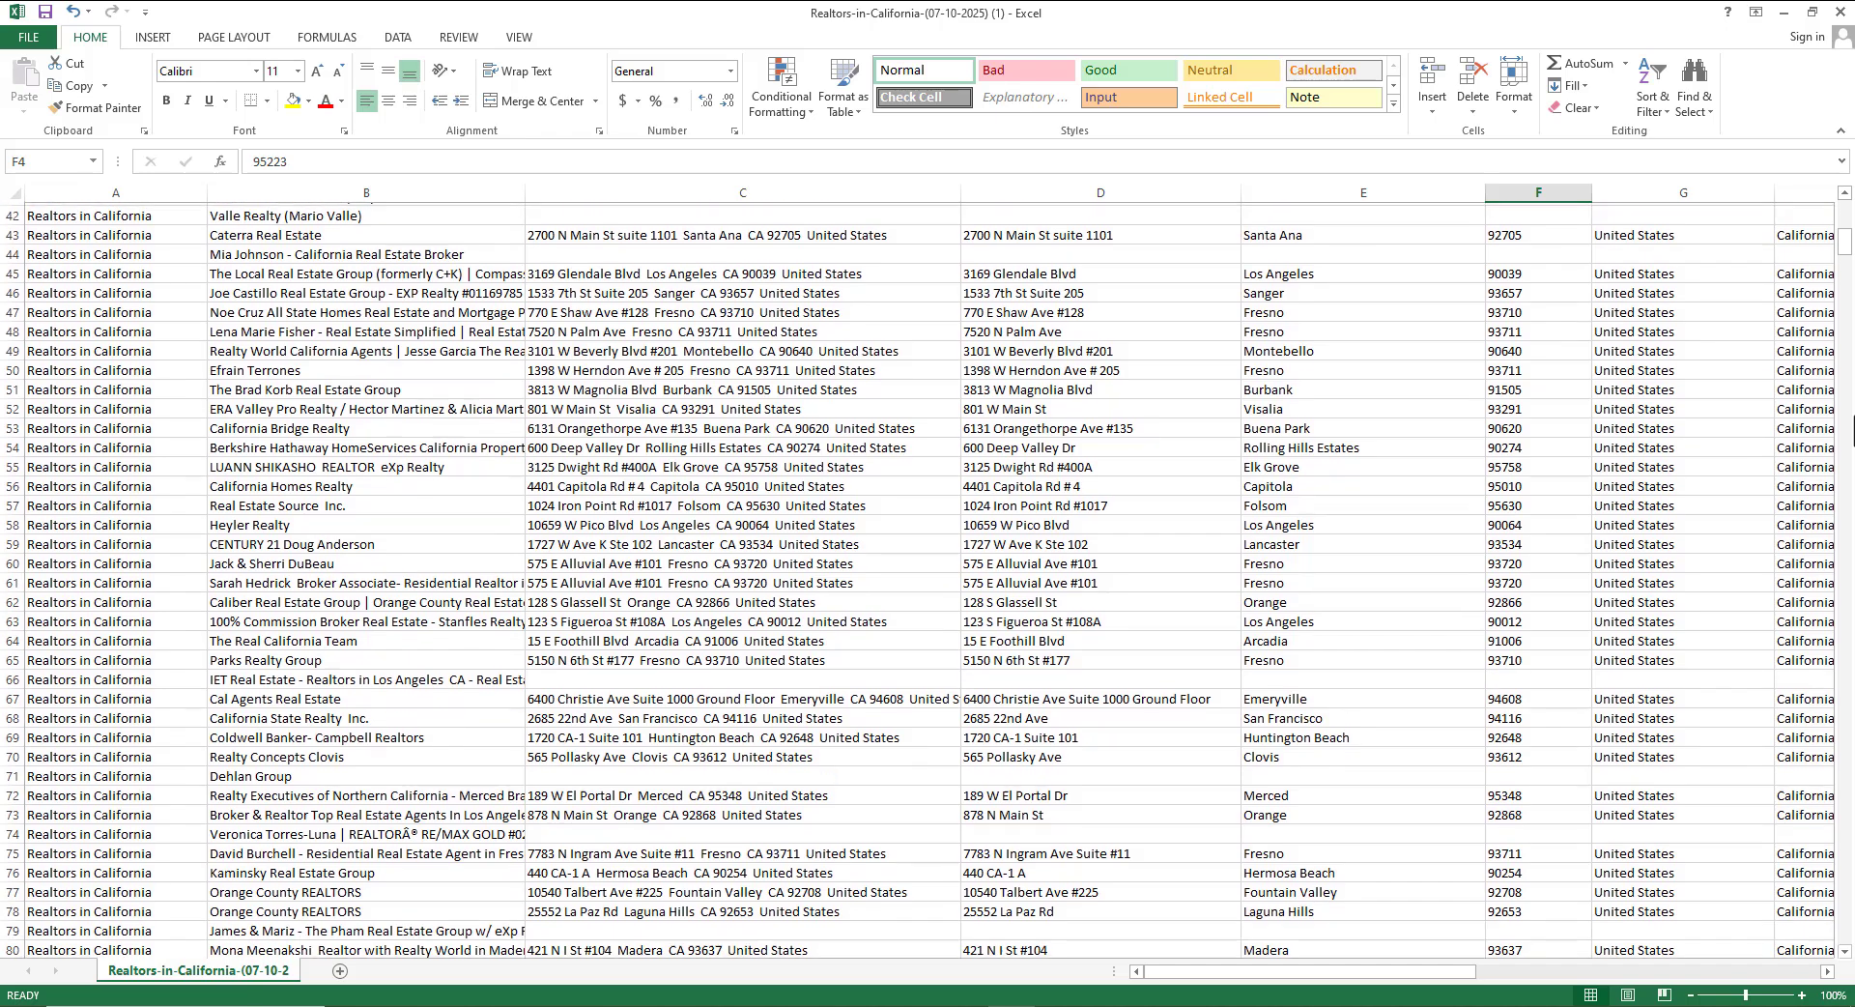
left_click_drag(1447, 986, 1504, 982)
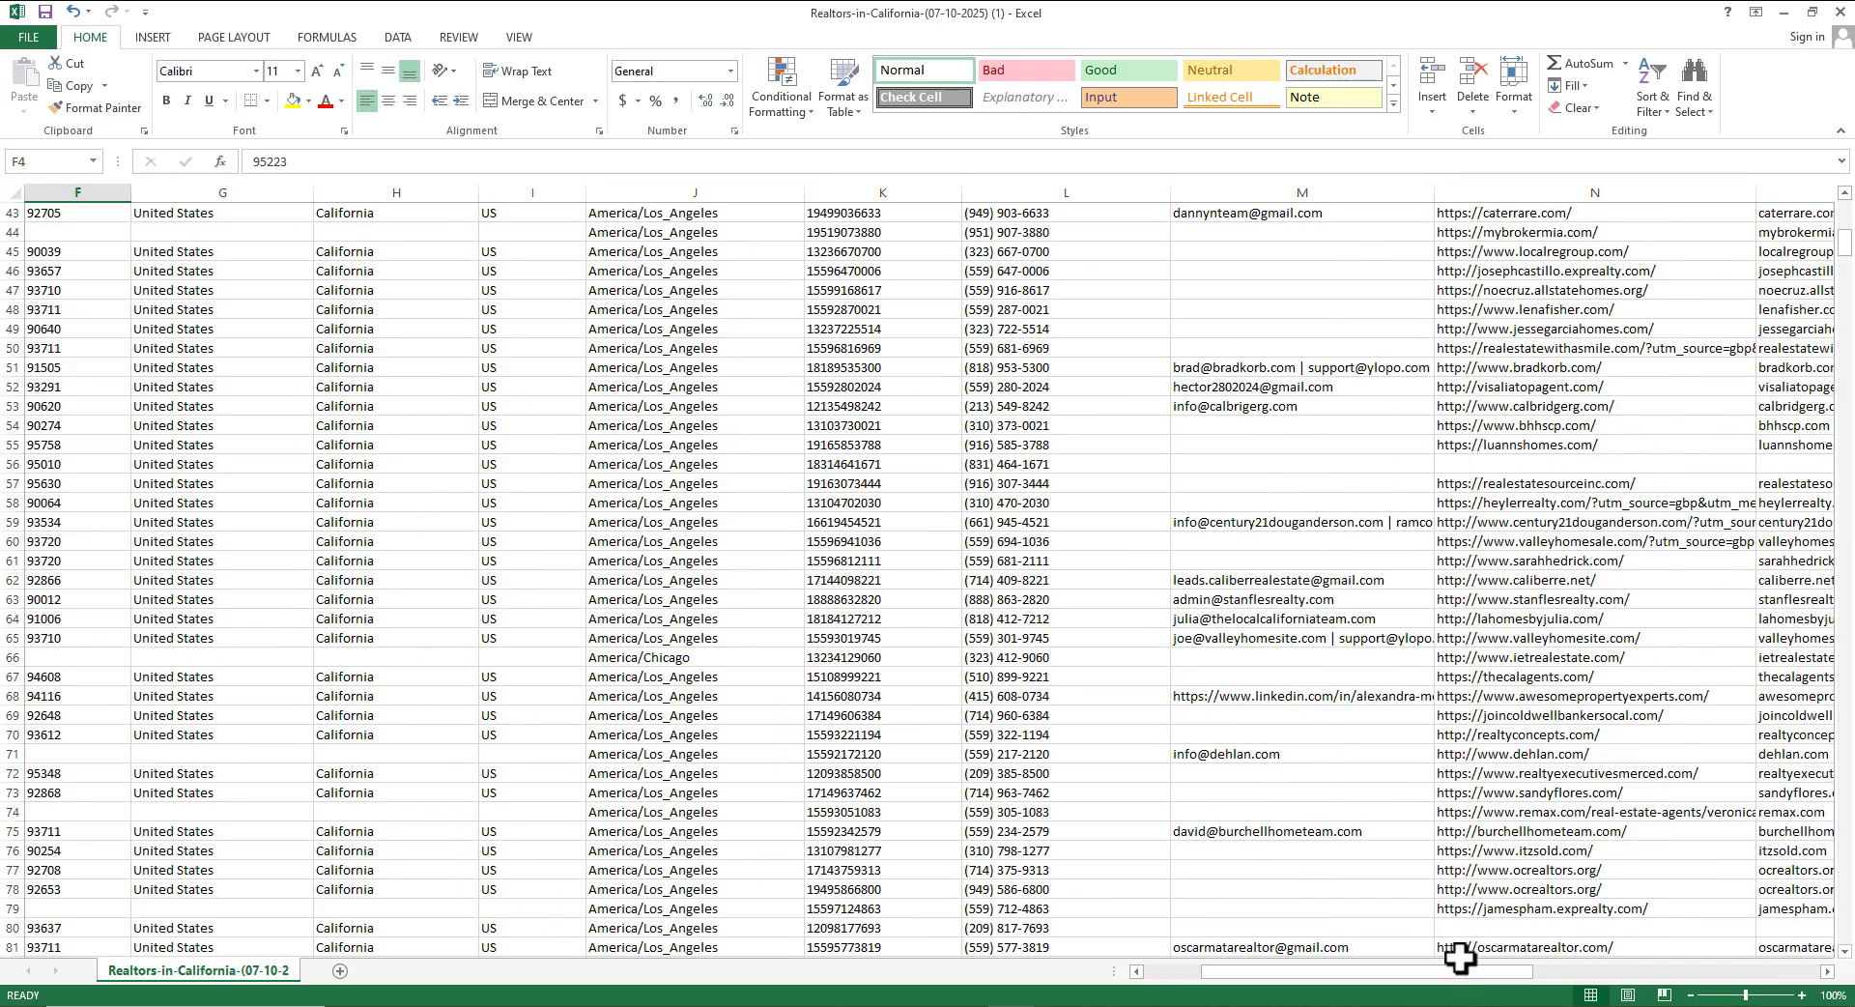
left_click_drag(1447, 987, 1494, 989)
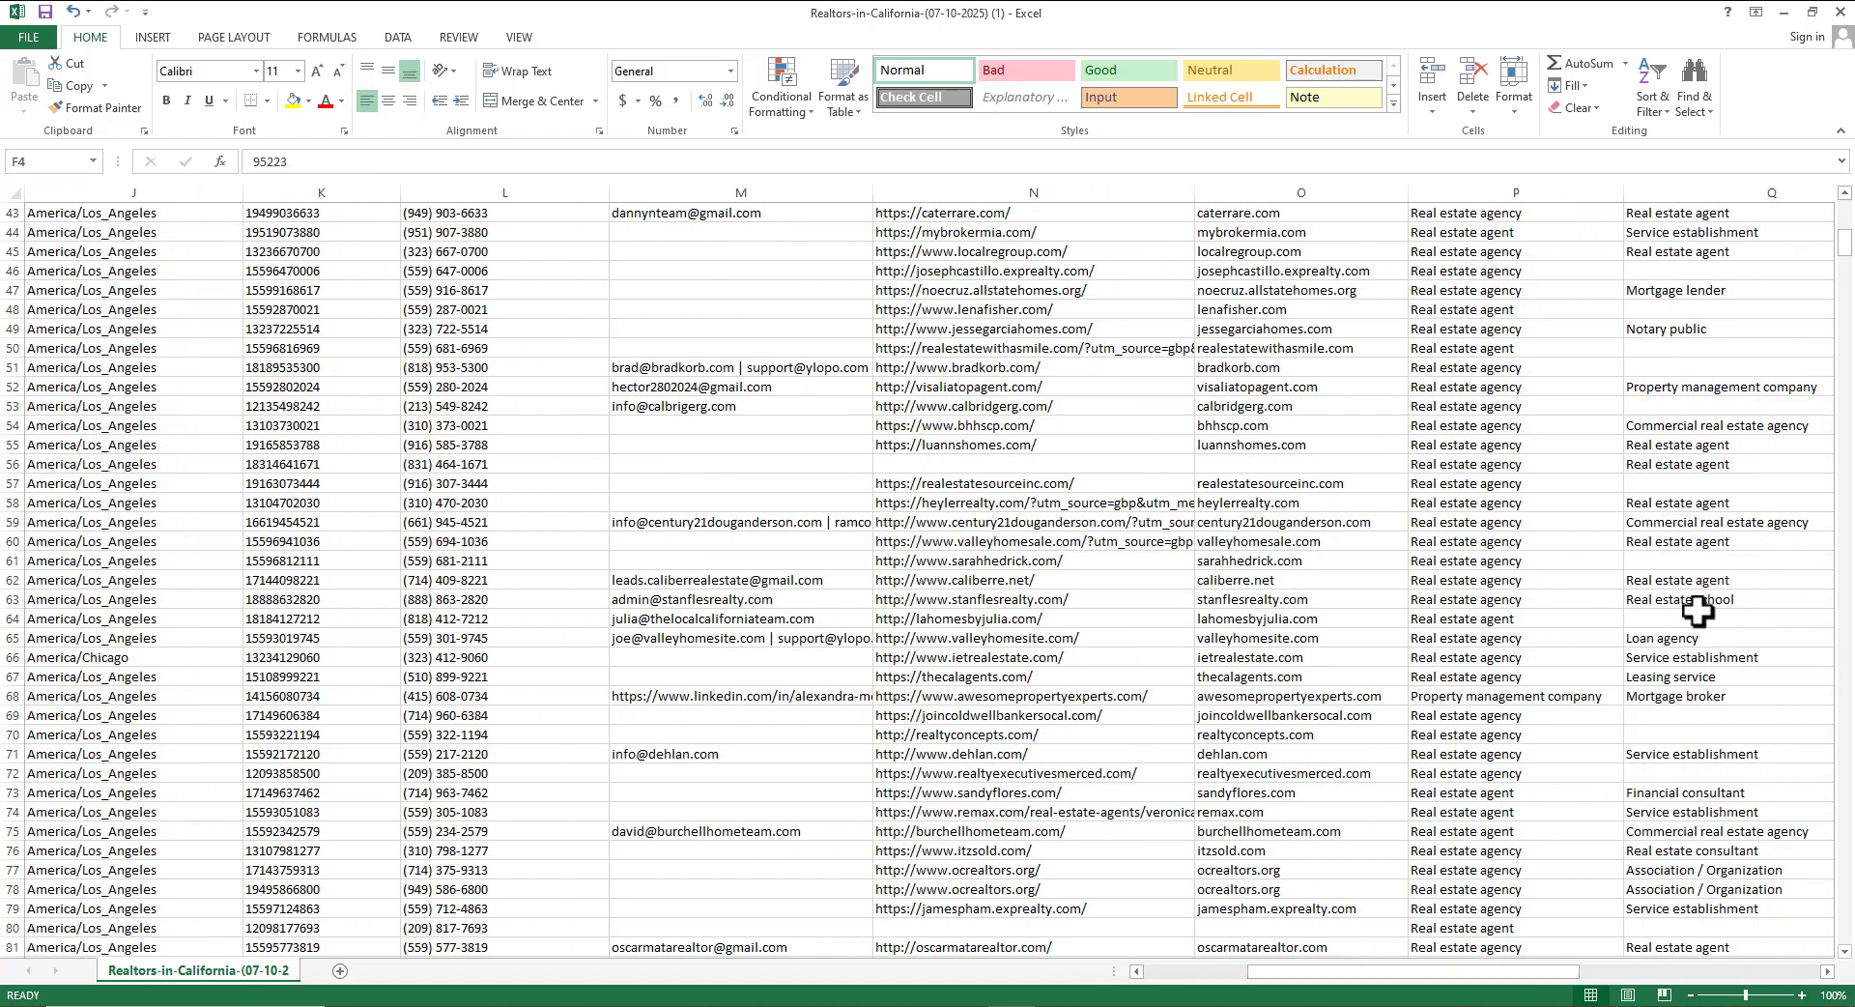